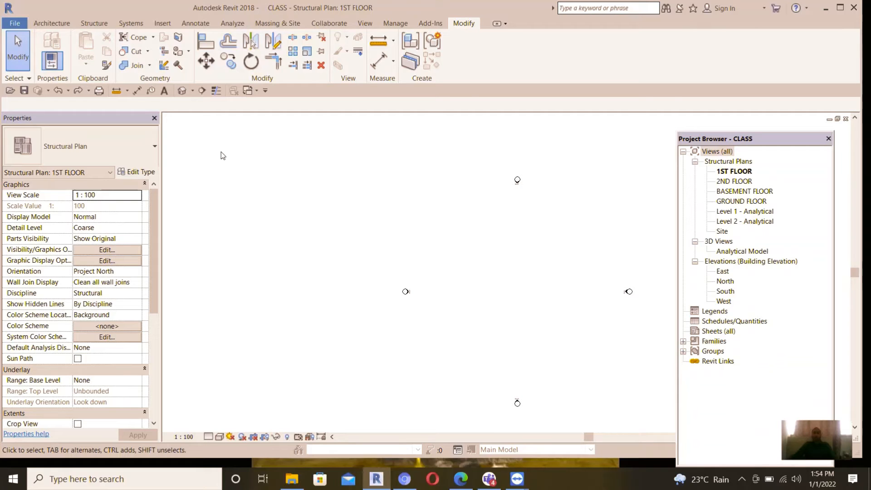
- Draw one vertical grid line in the 1ST FLOOR plan, inside the four elevation markers and nearer the west one
left_click(95, 23)
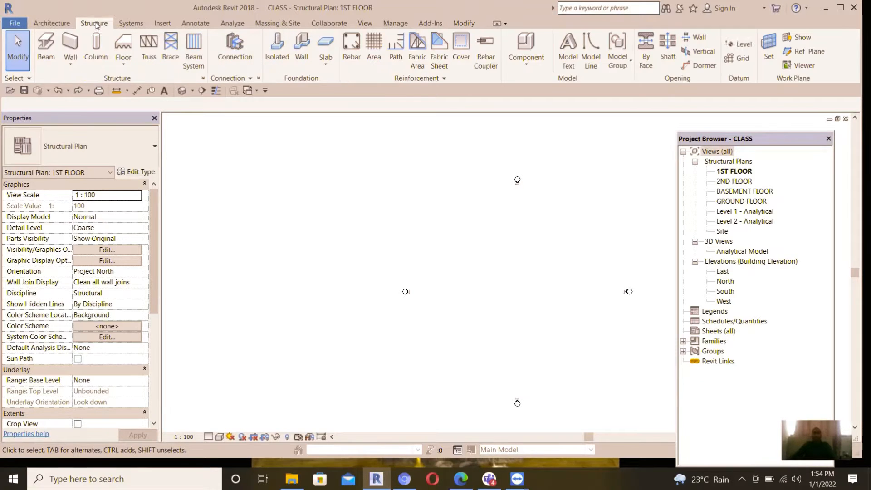
left_click(738, 58)
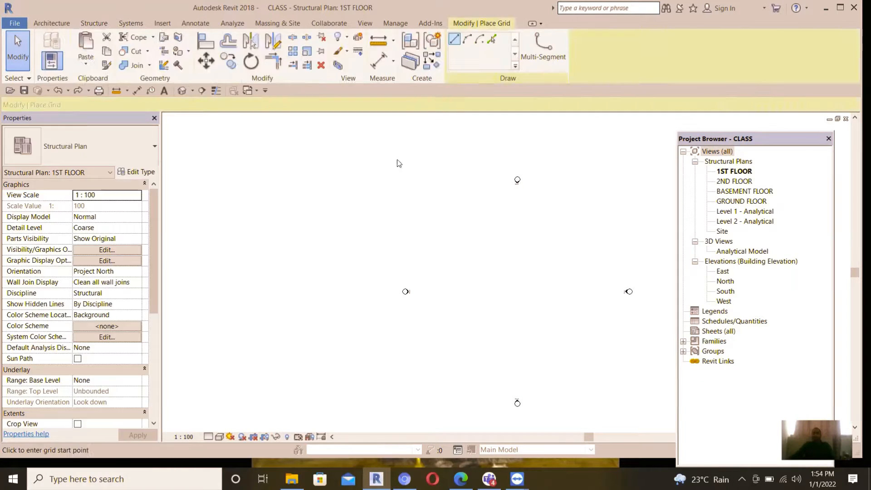
left_click(458, 191)
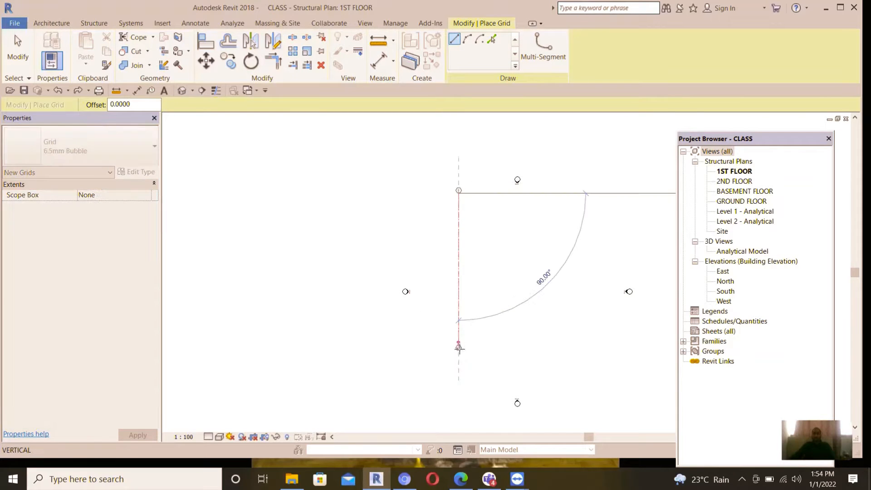
left_click(458, 350)
key("Escape")
key("Escape")
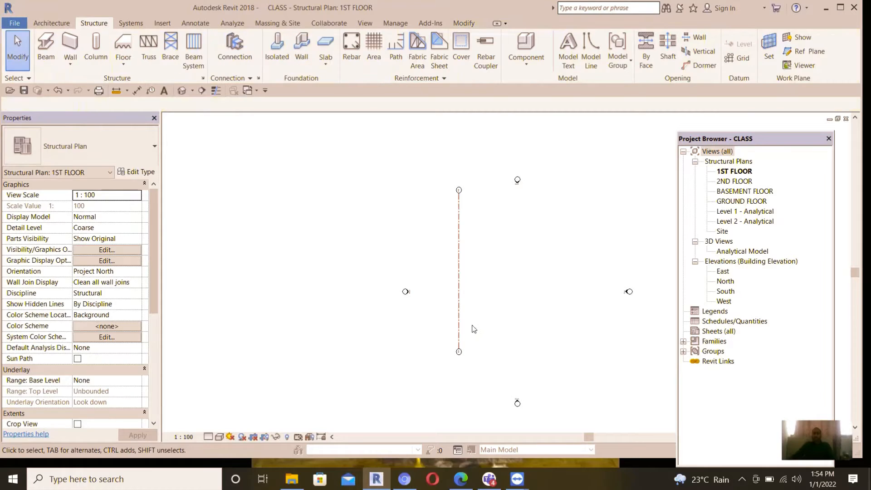
- Rename the new vertical grid line as 1
scroll(463, 191, "up", 5)
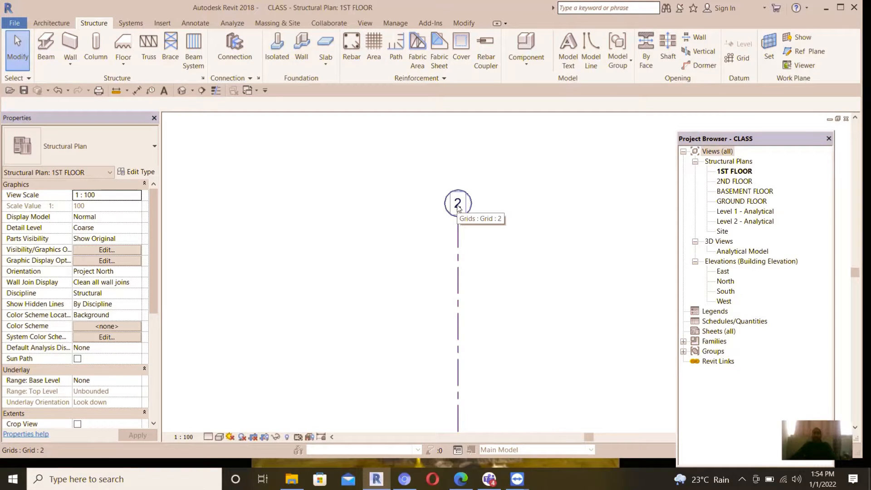
double_click(458, 207)
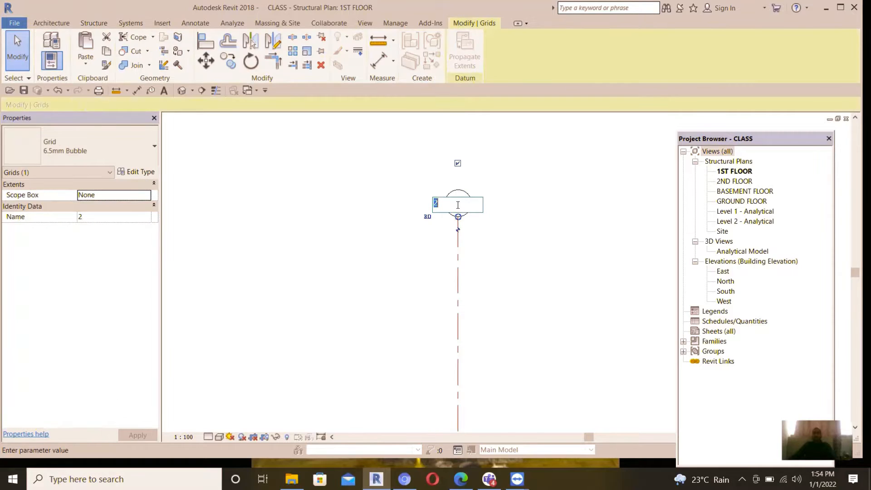
left_click(538, 187)
left_click(508, 215)
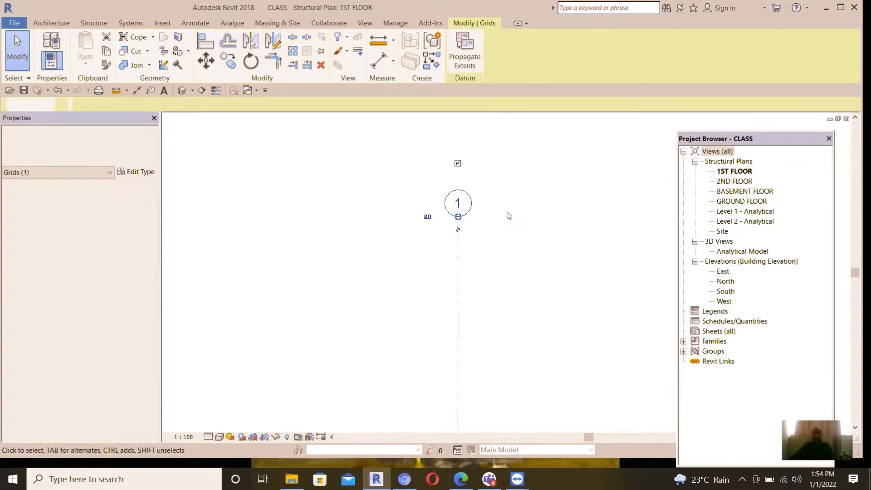
- Add an elbow at the upper bubble of grid line 1 and pull the bubble back in line
left_click(458, 274)
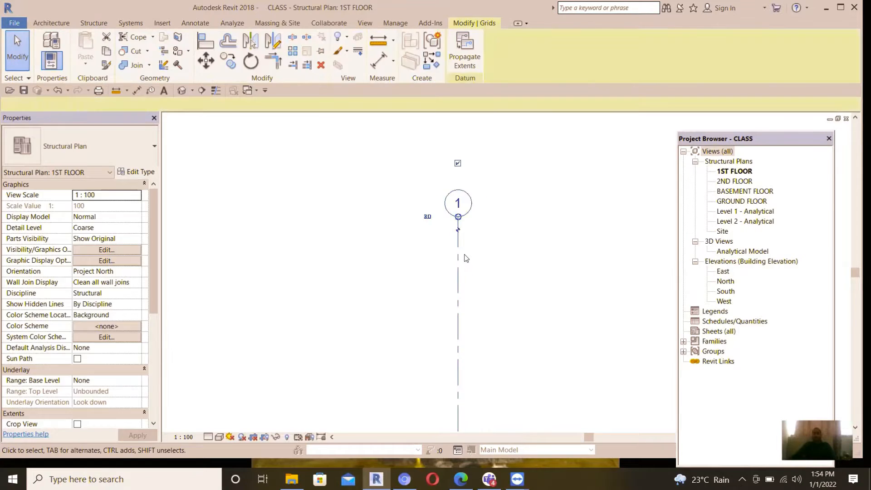
scroll(460, 236, "up", 3)
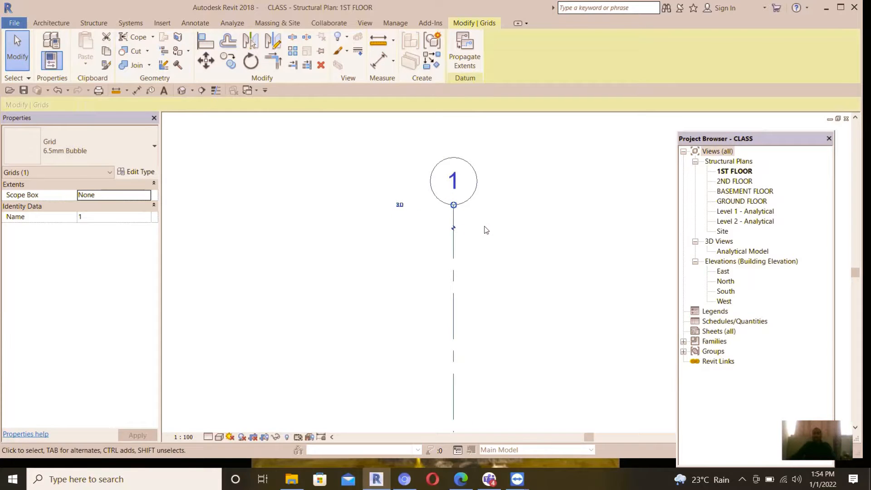
left_click(453, 228)
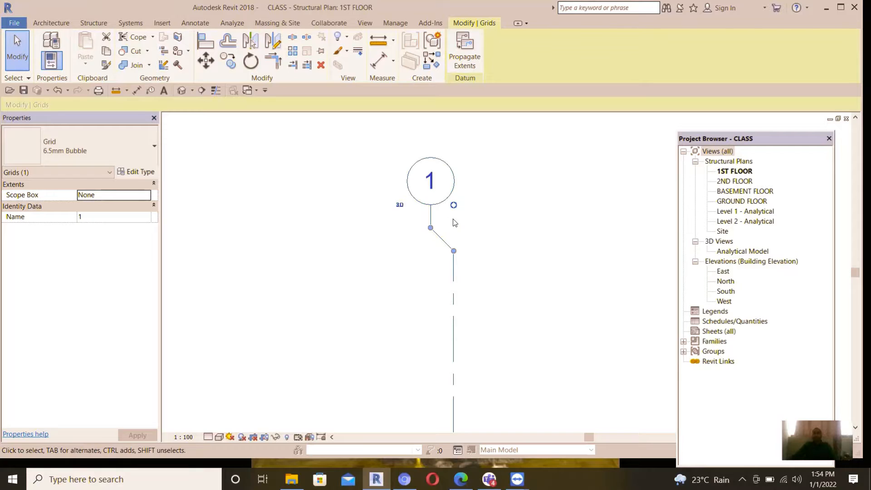
left_click_drag(430, 228, 456, 228)
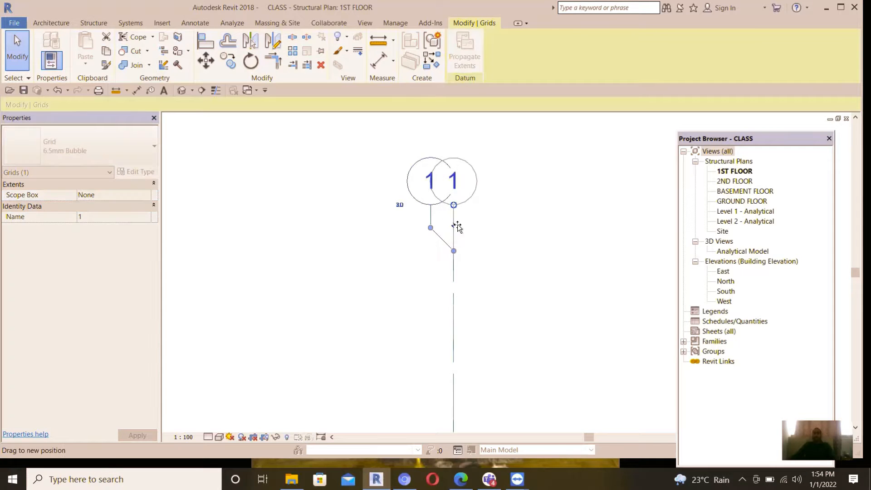
left_click(515, 220)
- Hide the upper bubble of grid line 1 and show it again
scroll(471, 161, "down", 3)
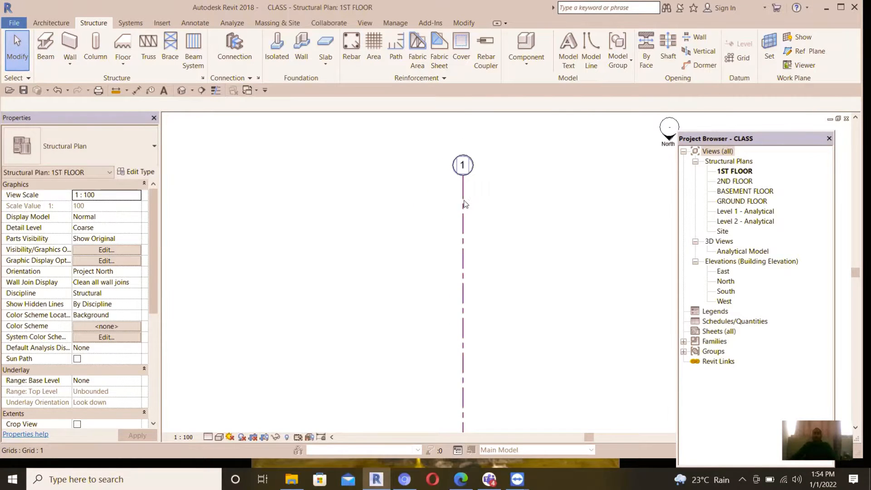
left_click(463, 217)
left_click(463, 135)
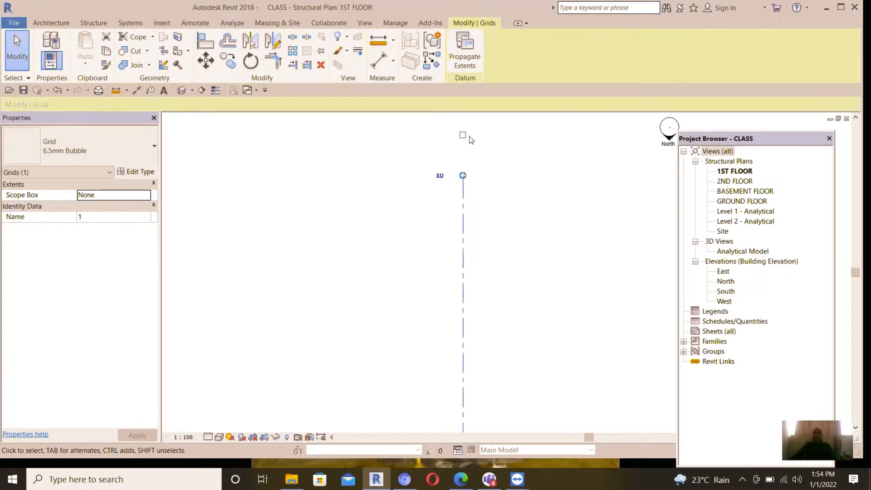
left_click(477, 192)
left_click(463, 253)
left_click(462, 135)
left_click(505, 183)
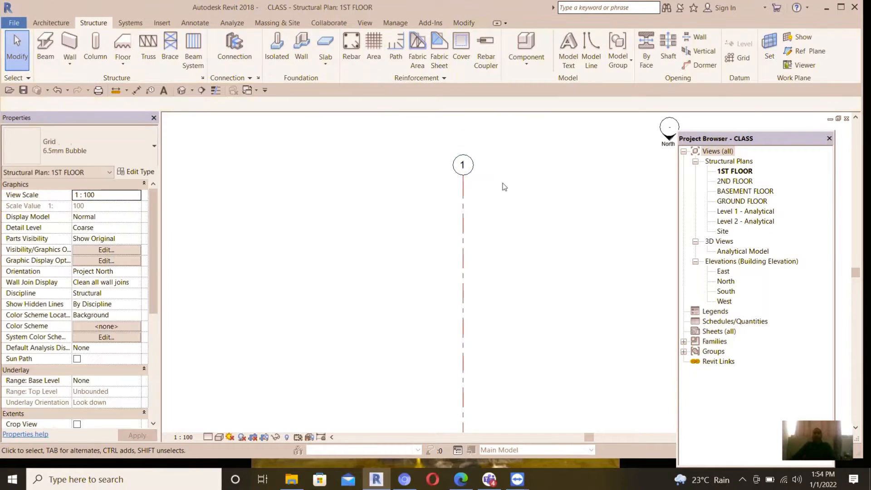
- Hide the lower bubble of grid line 1 and turn it back on
scroll(421, 122, "down", 5)
scroll(430, 288, "up", 1)
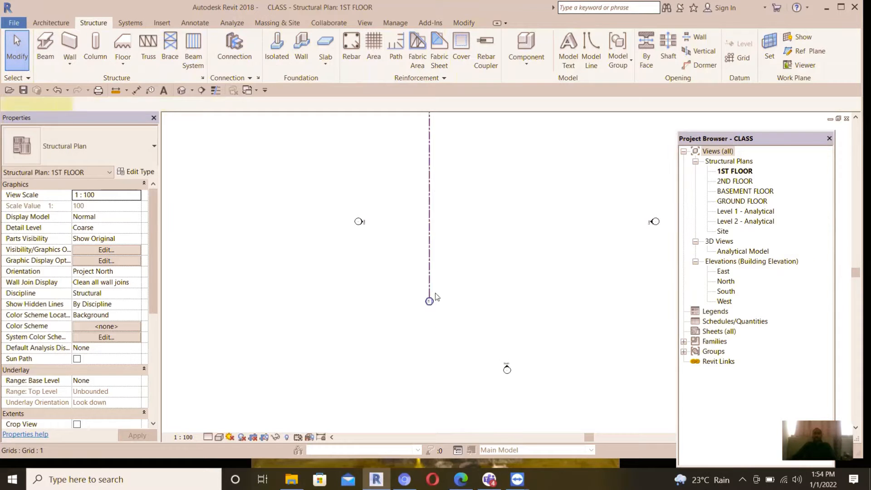
left_click(430, 291)
scroll(431, 320, "up", 3)
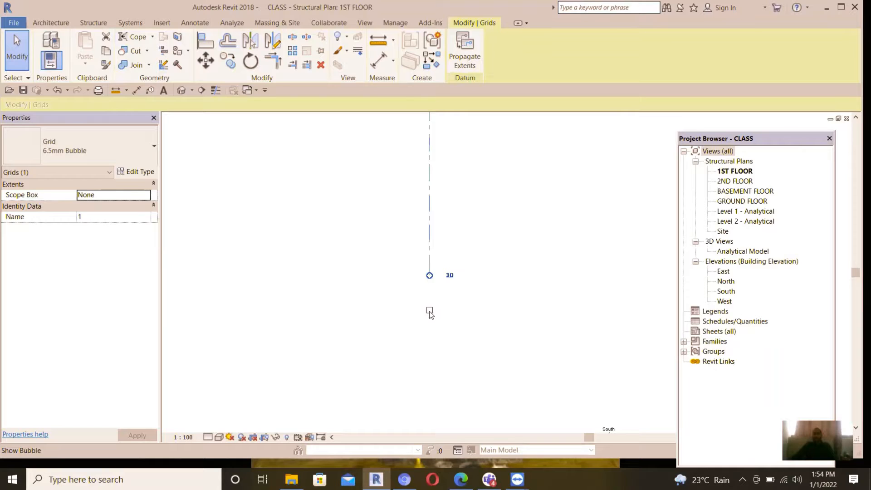
left_click(430, 310)
left_click(393, 302)
- Set the End Segment Color of the 6.5mm Bubble grid type to Blue, keeping the Grid Line end segment pattern
scroll(394, 303, "down", 4)
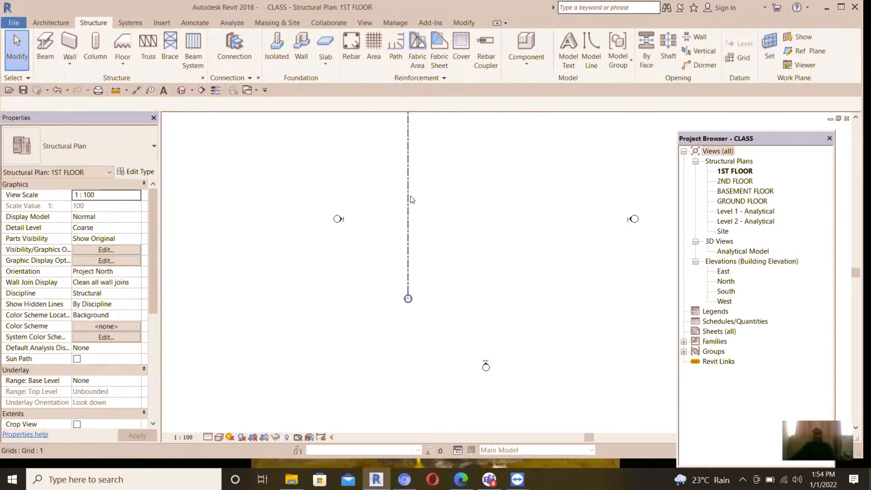
scroll(410, 195, "up", 4)
scroll(422, 277, "down", 2)
scroll(431, 236, "down", 2)
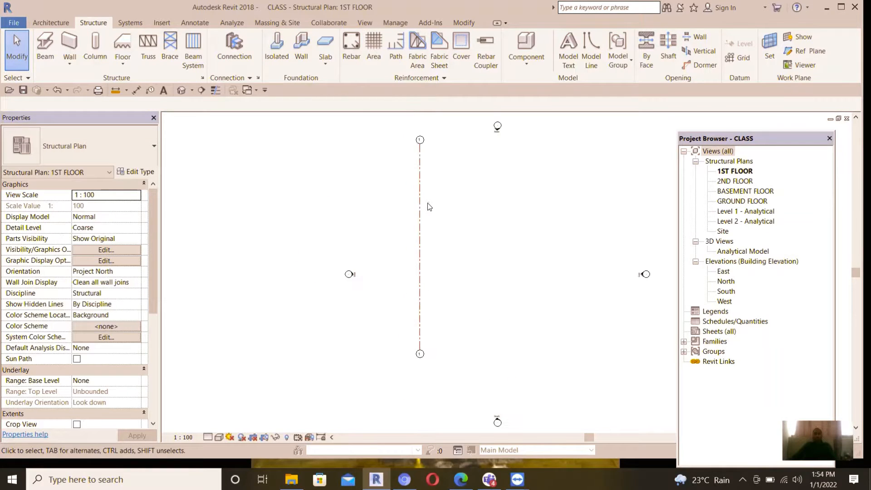
left_click(421, 198)
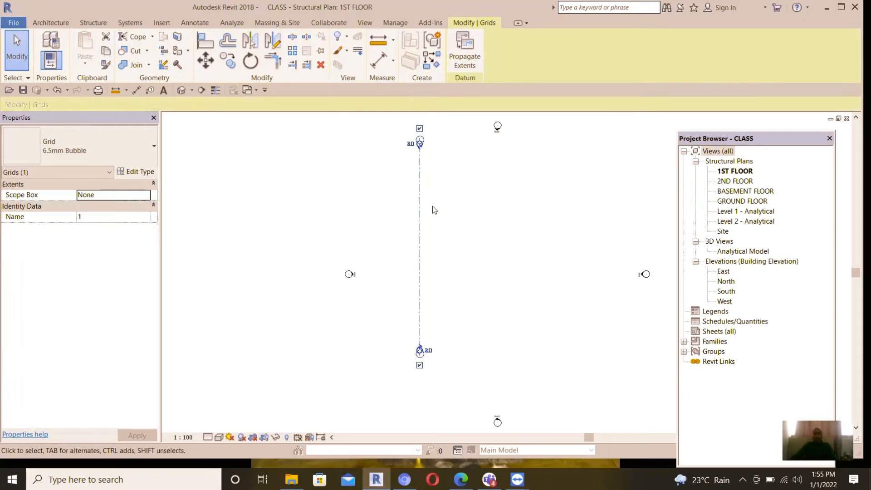
left_click(135, 175)
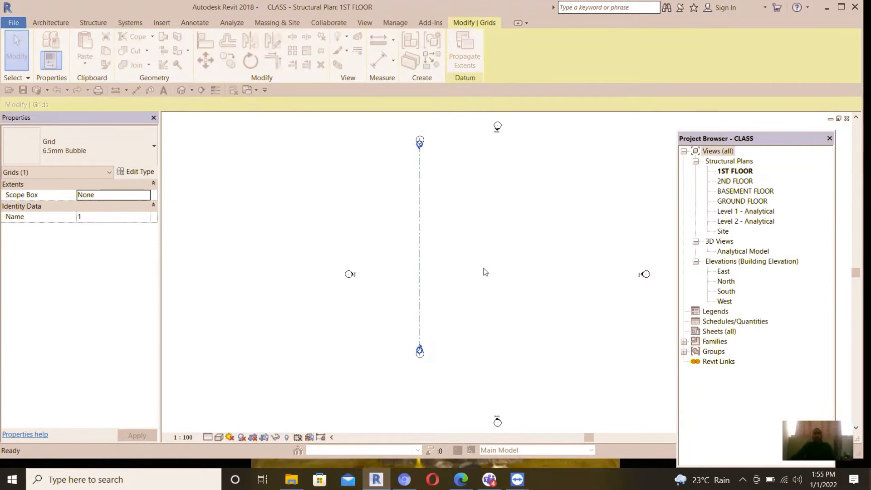
left_click(508, 152)
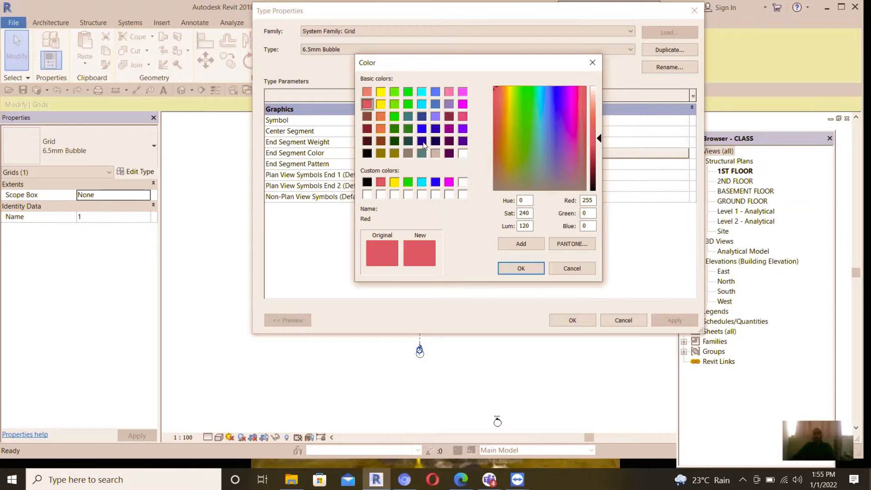
left_click(423, 129)
left_click(515, 270)
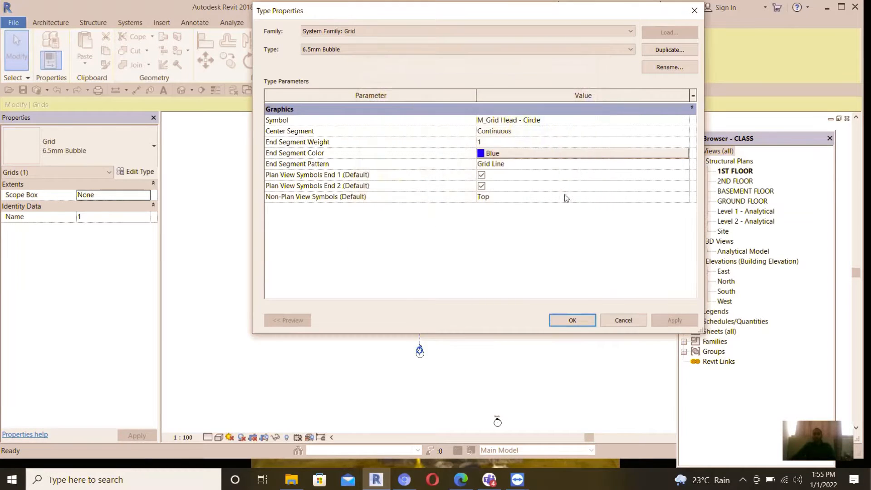
left_click(575, 165)
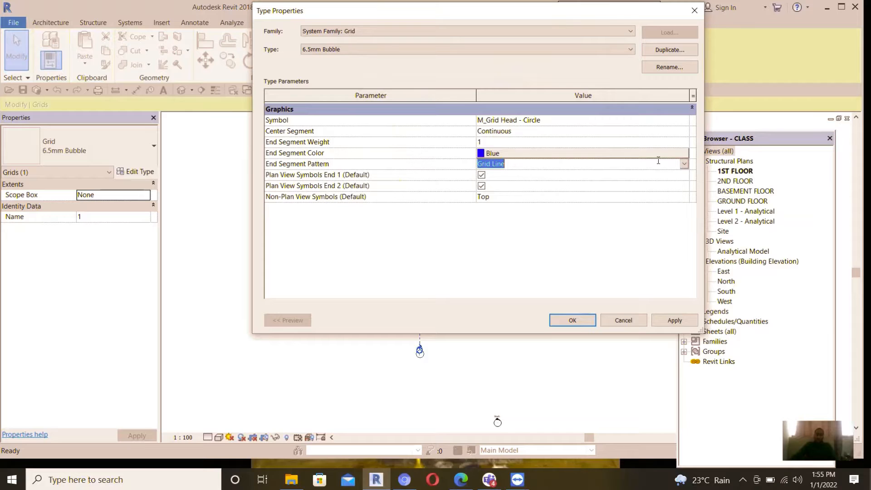
left_click(684, 165)
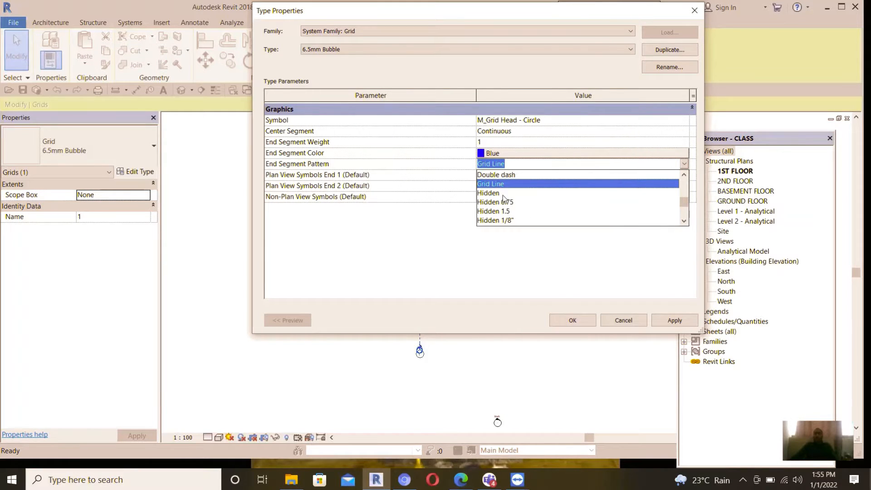
left_click(587, 264)
left_click(675, 321)
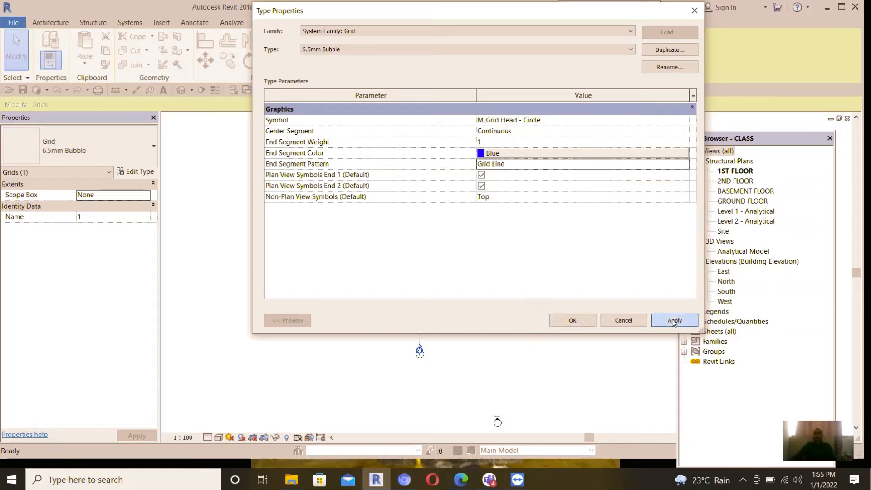
left_click(573, 320)
left_click(526, 234)
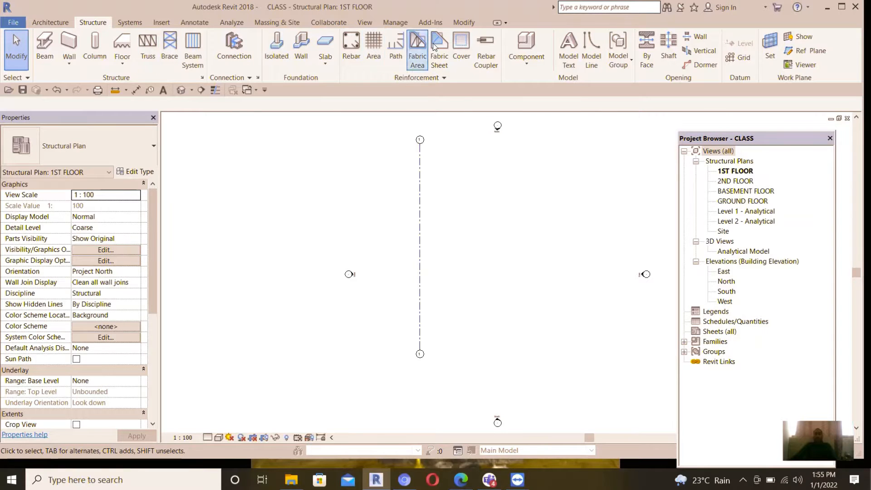
- Try to copy grid line 1 horizontally to the east by a distance of 6000
left_click_drag(444, 178, 406, 204)
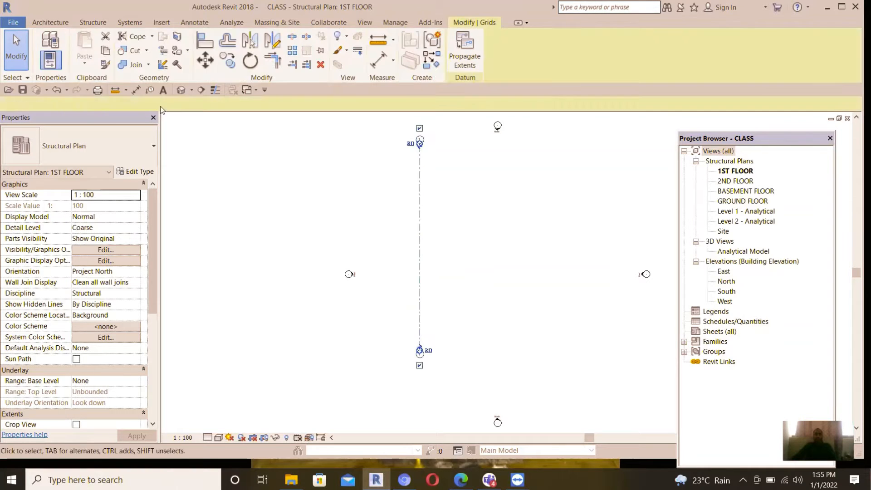
left_click(228, 58)
left_click(460, 184)
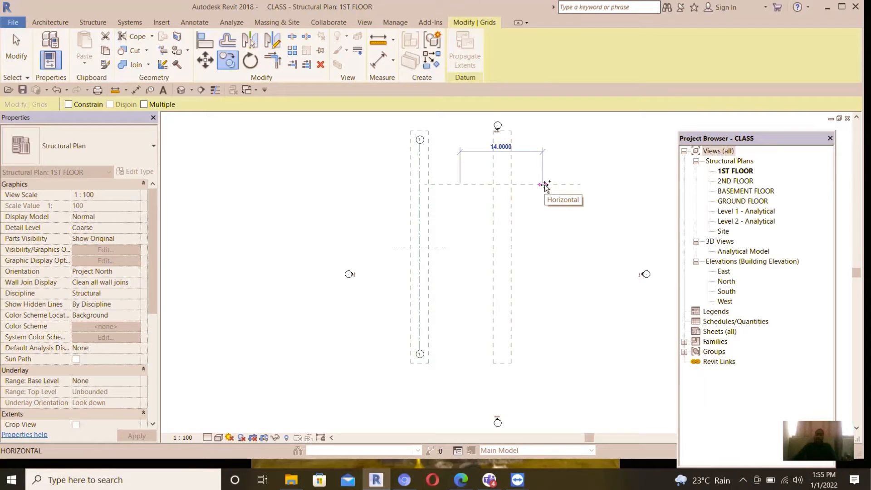
type("6000")
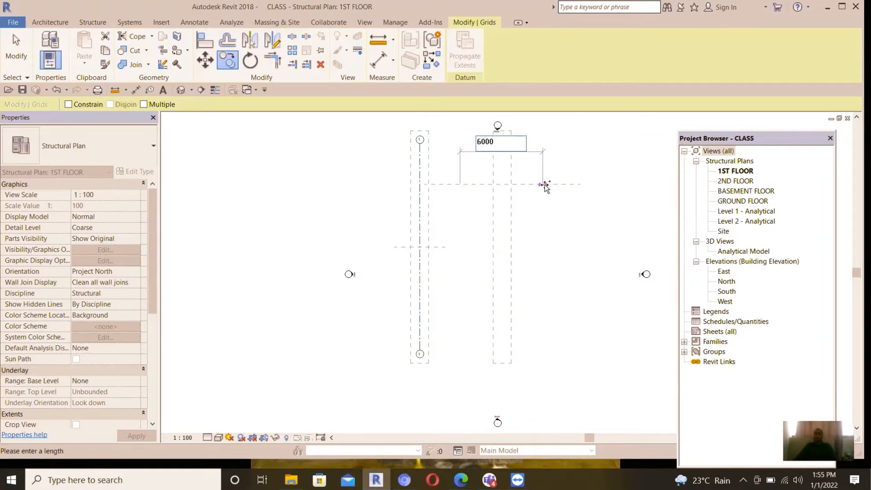
key("Return")
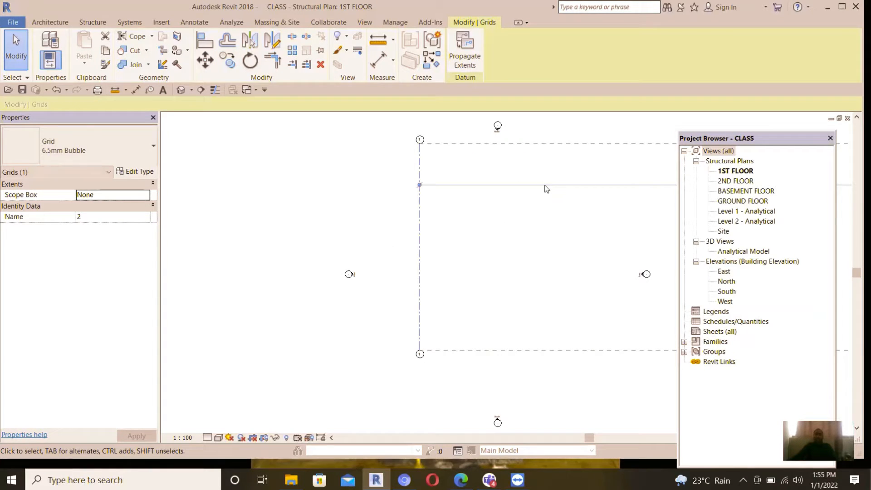
key("Escape")
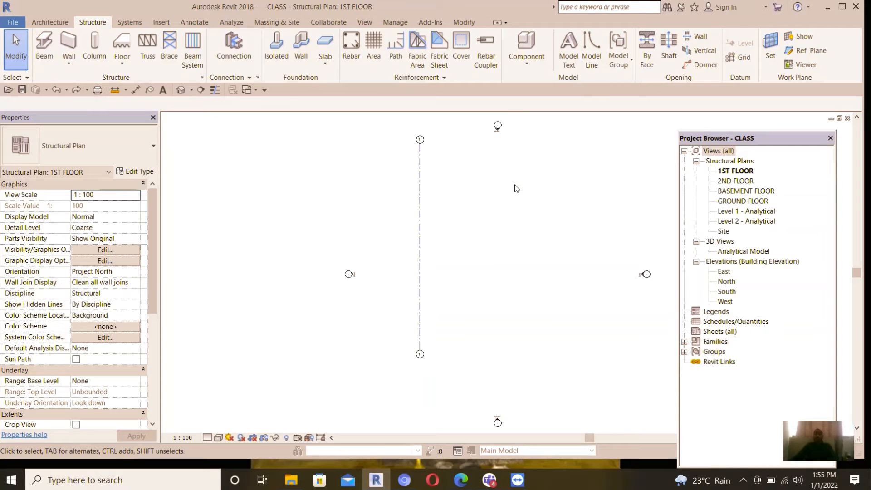
- Check the project units' Length format and keep it in Meters with 0 decimal places
key("u")
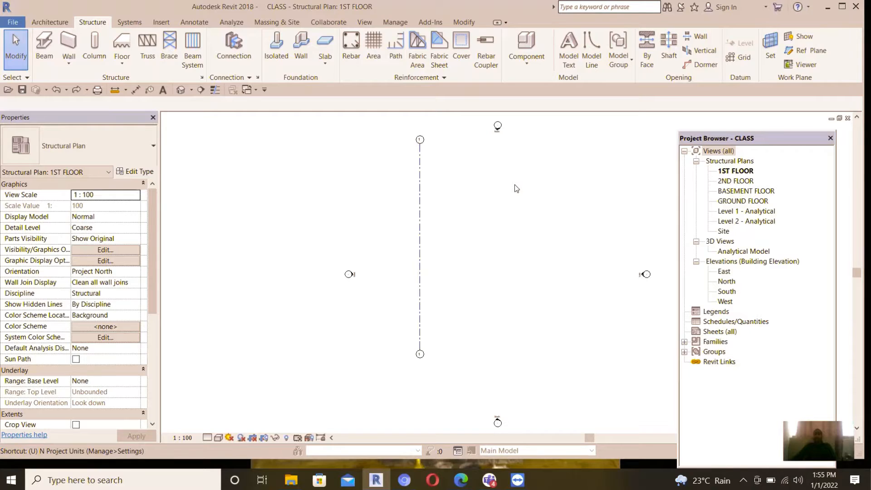
key("n")
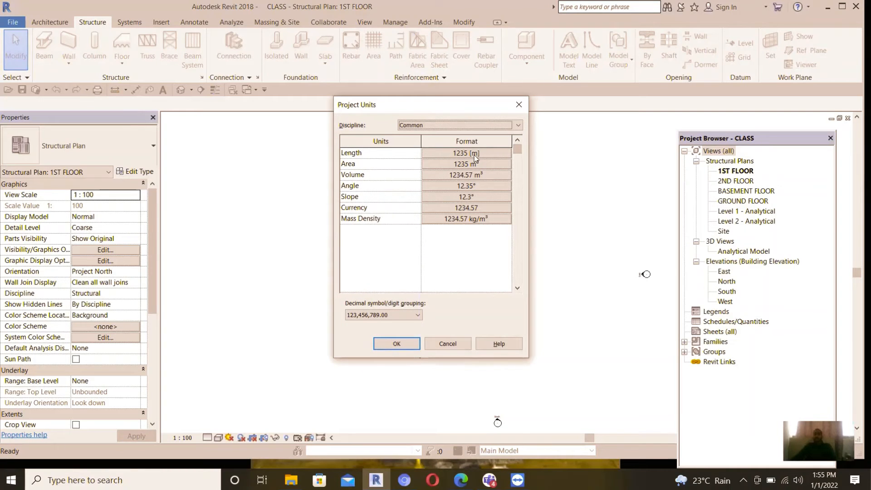
left_click(474, 154)
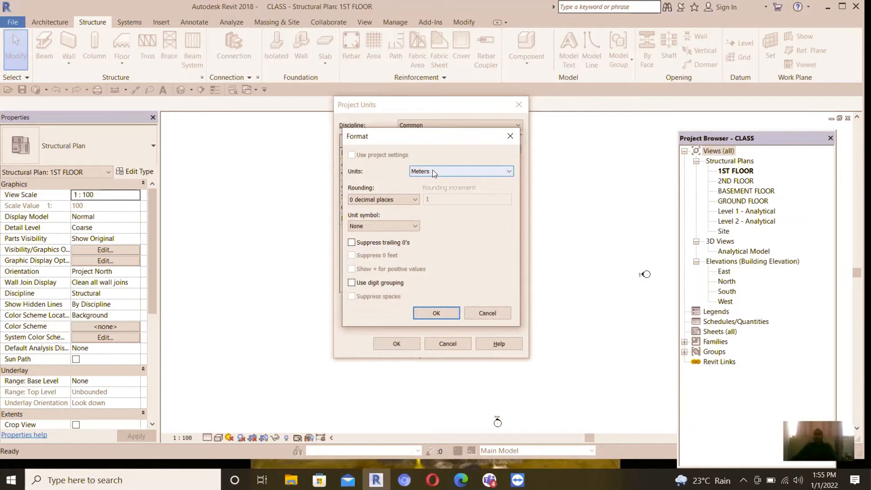
left_click(449, 172)
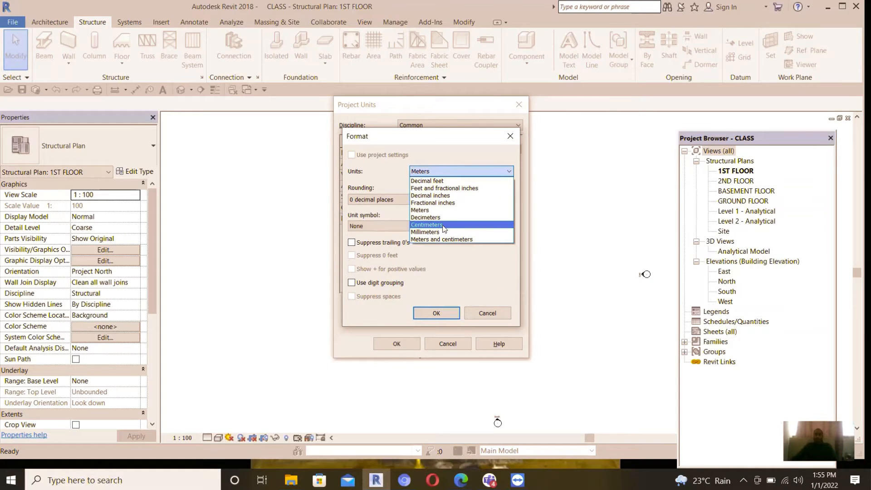
left_click(454, 254)
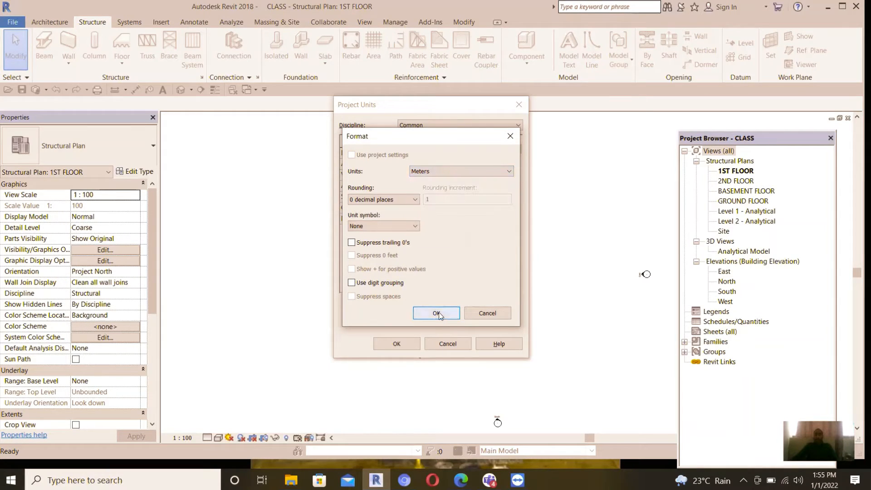
left_click(436, 313)
left_click(397, 343)
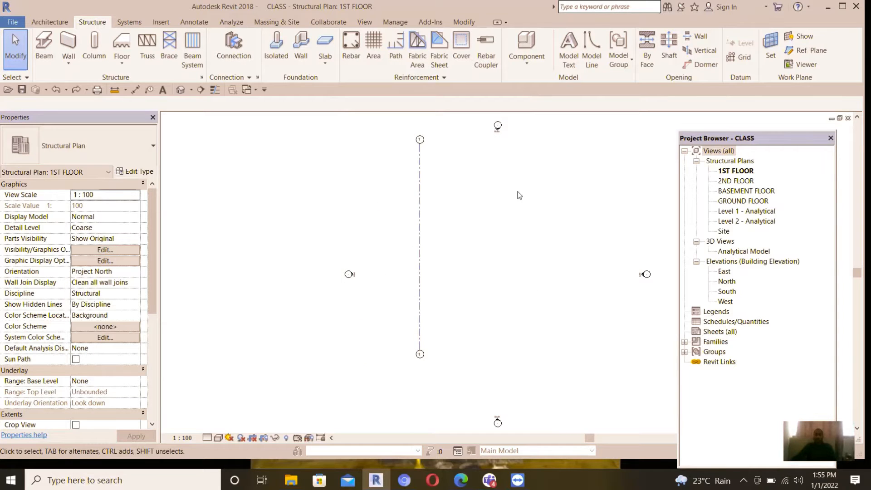
- Copy grid line 1 horizontally to the east by 6 m
left_click_drag(456, 175, 403, 212)
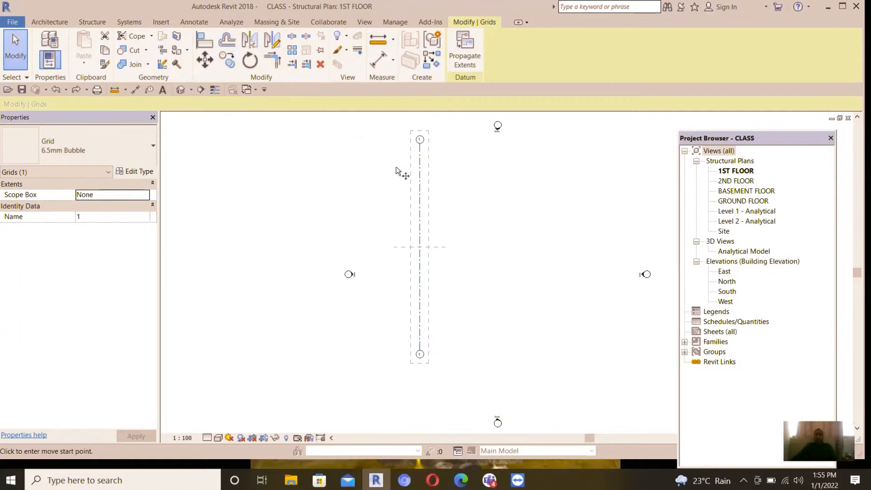
left_click(227, 59)
left_click(437, 168)
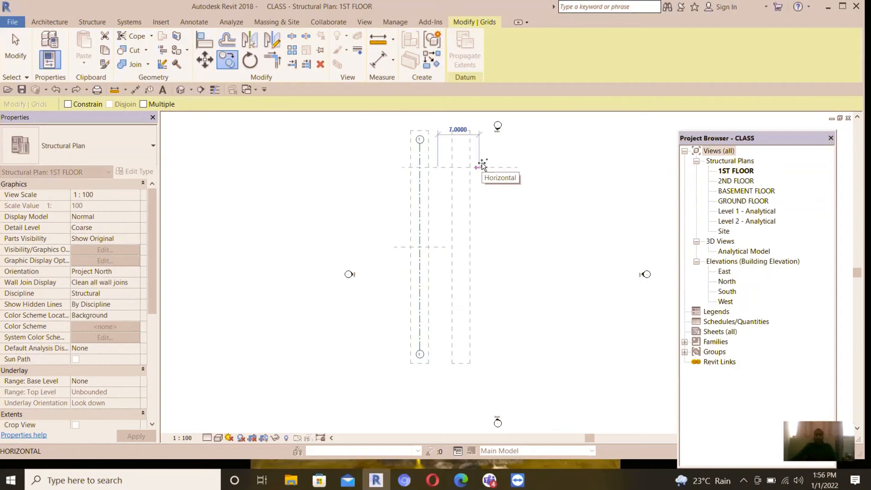
type("6")
key("Return")
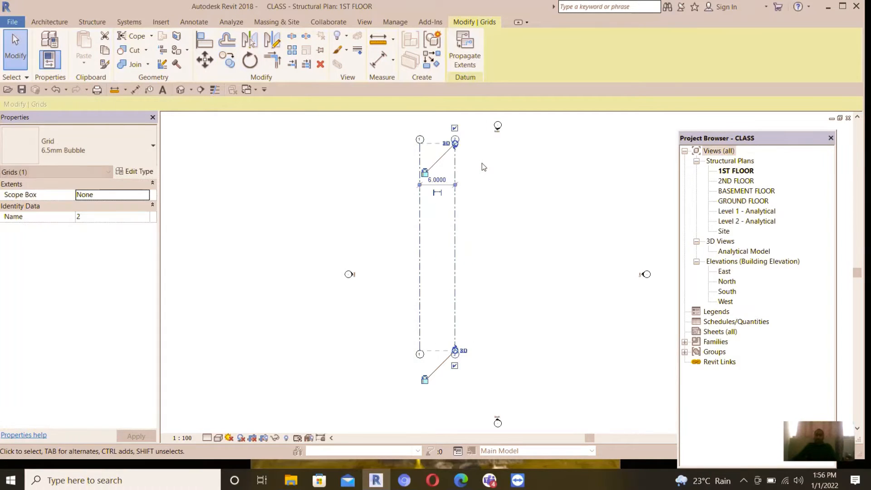
- Copy grid line 2 horizontally to the east by 6 m
left_click(230, 64)
left_click(490, 186)
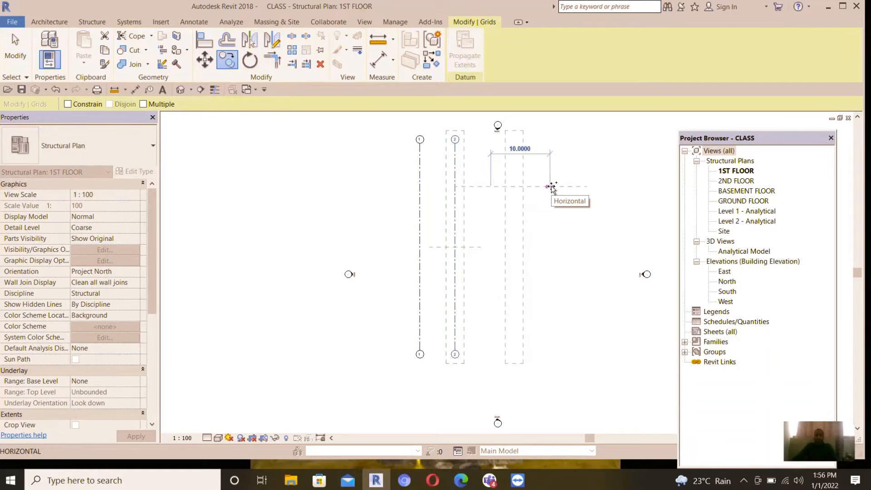
type("6")
key("Return")
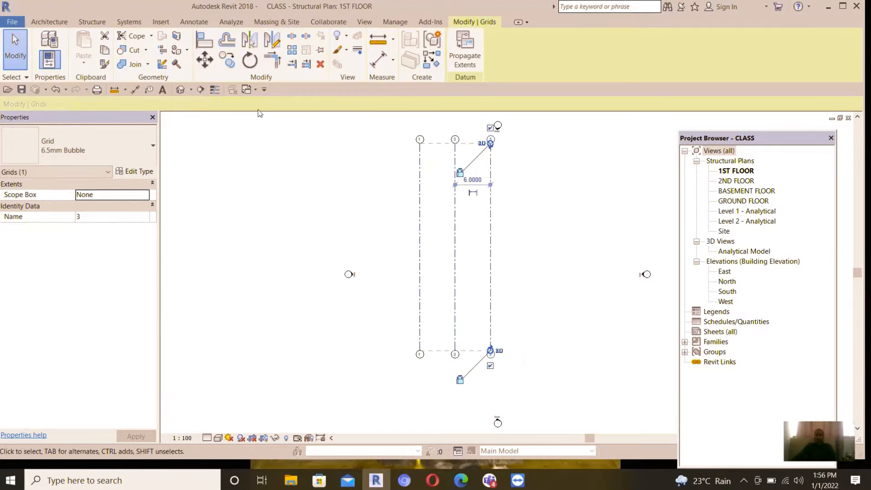
- Copy grid line 3 horizontally to the east by 6 m and clear the selection
left_click(227, 59)
left_click(531, 178)
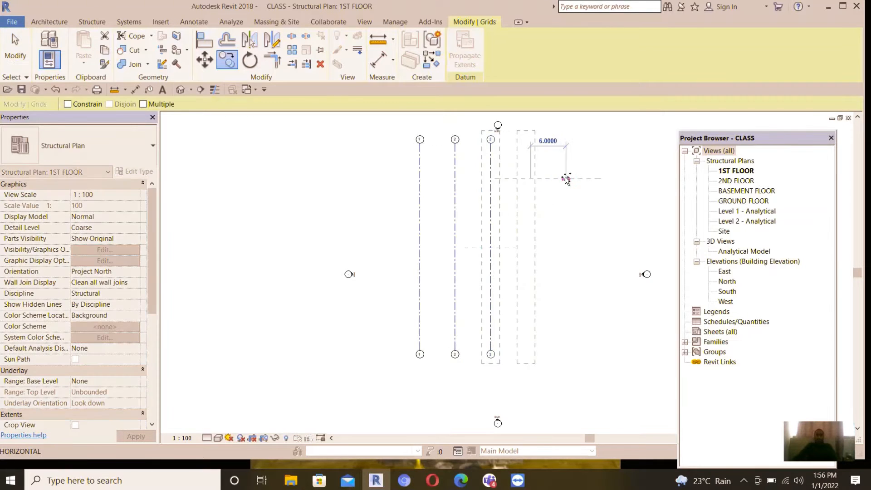
type("6")
key("Return")
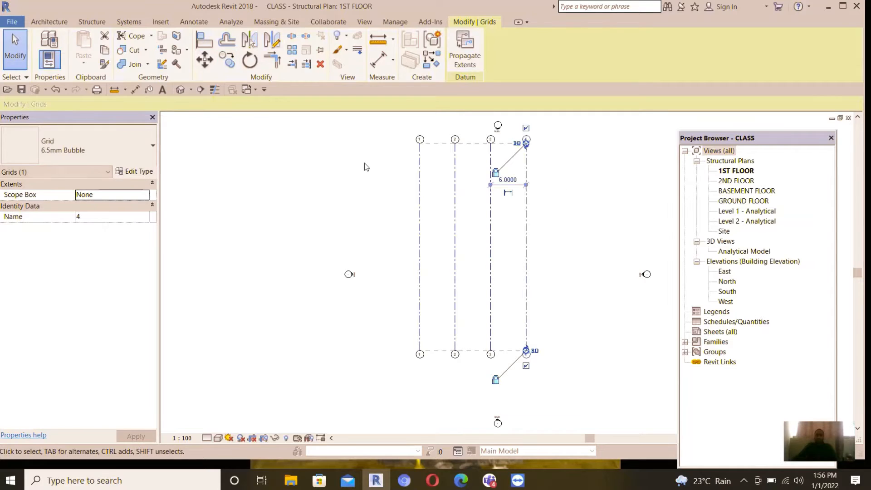
left_click(282, 191)
- Create a similar grid line running horizontally across grid lines 1 to 4, just above their lower bubbles
scroll(440, 344, "up", 3)
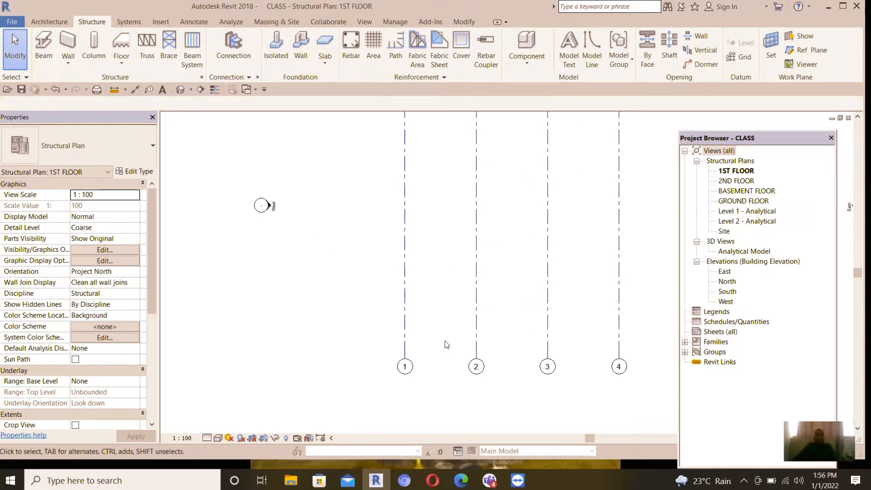
left_click(405, 302)
right_click(405, 303)
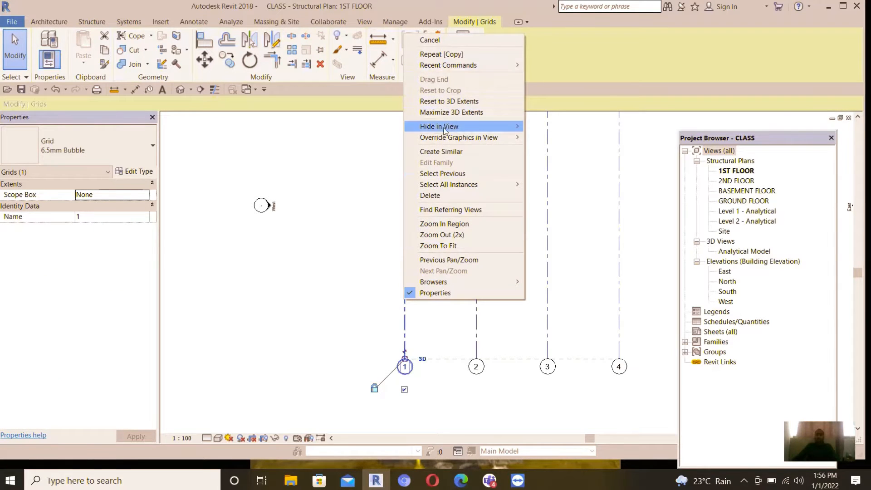
left_click(446, 157)
scroll(294, 239, "down", 1)
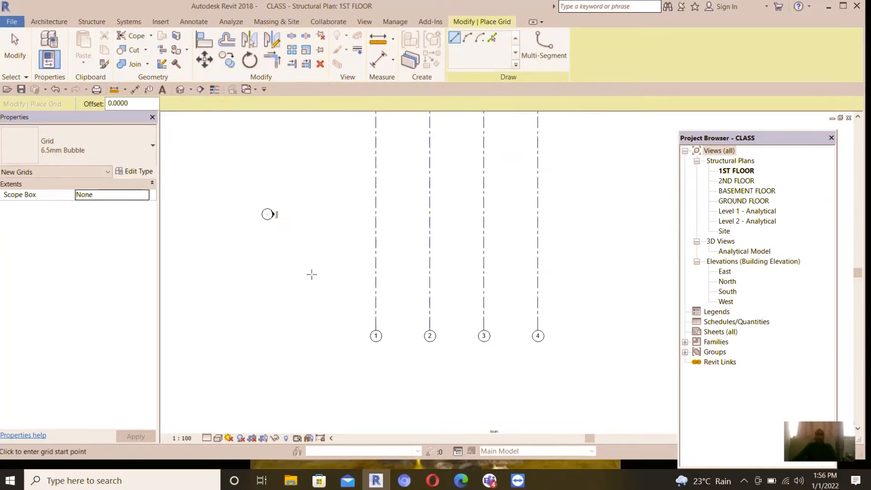
left_click(330, 302)
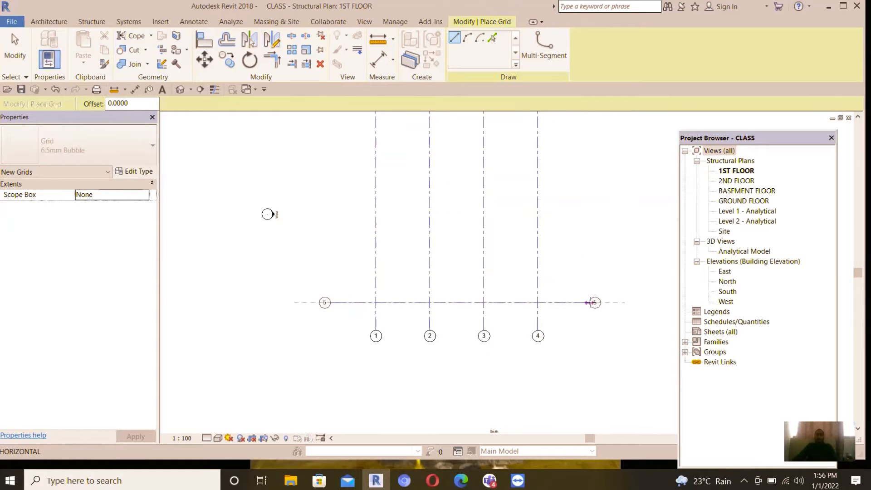
left_click(590, 302)
key("Escape")
key("Escape")
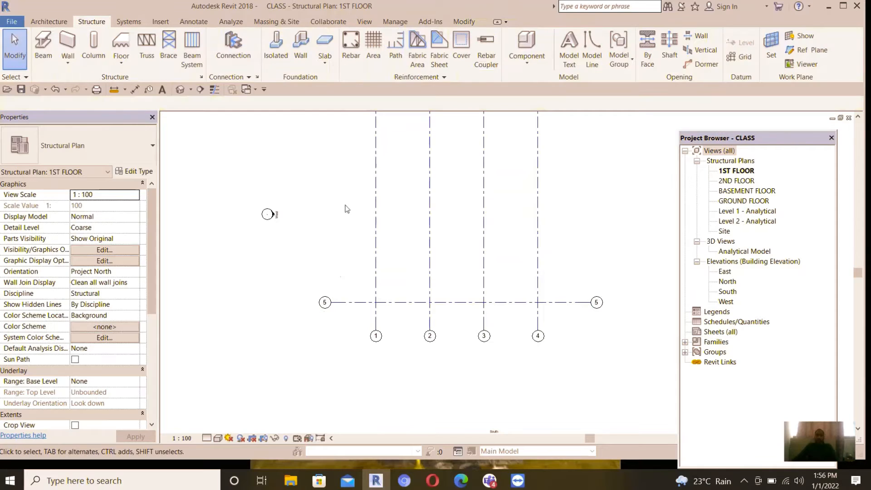
- Rename the horizontal grid line as A
scroll(332, 308, "up", 2)
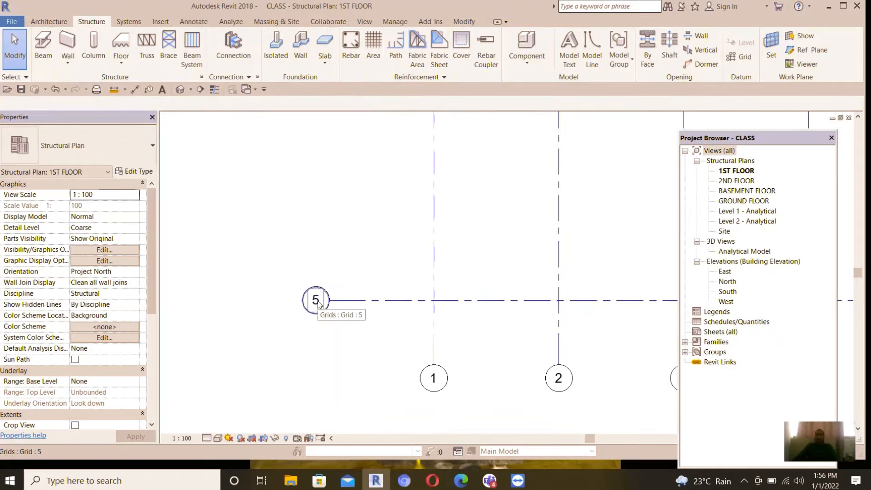
double_click(324, 300)
key("Return")
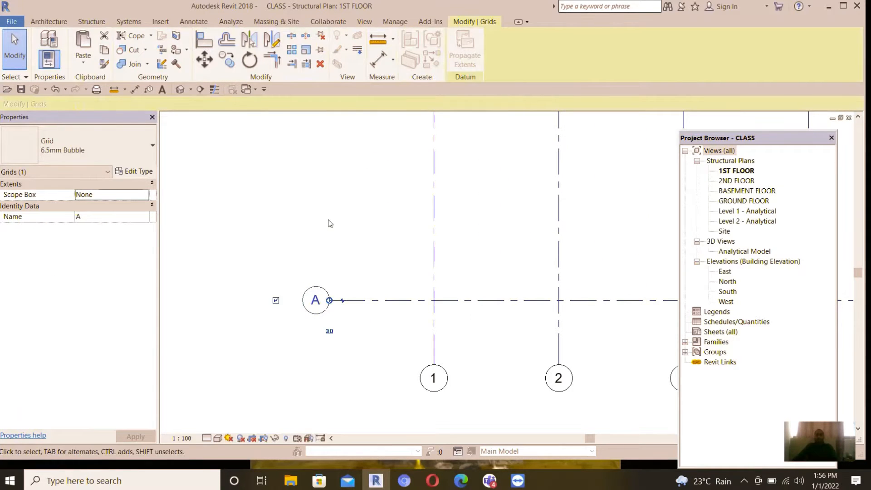
left_click(375, 259)
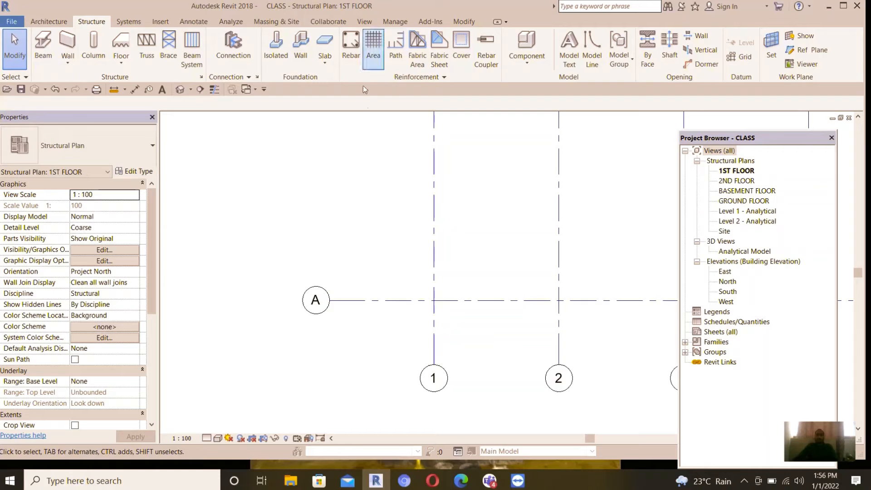
- Copy grid line A vertically upward by 6 m
left_click(396, 300)
left_click(226, 59)
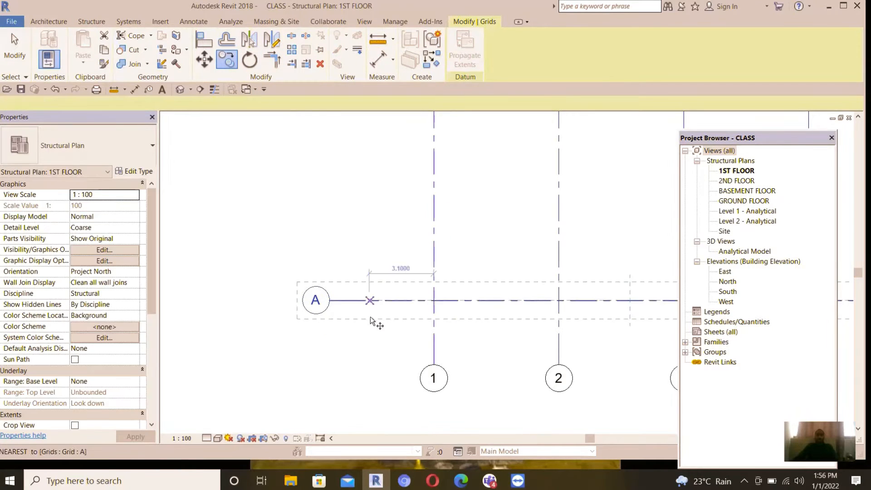
scroll(370, 317, "down", 3)
left_click(364, 259)
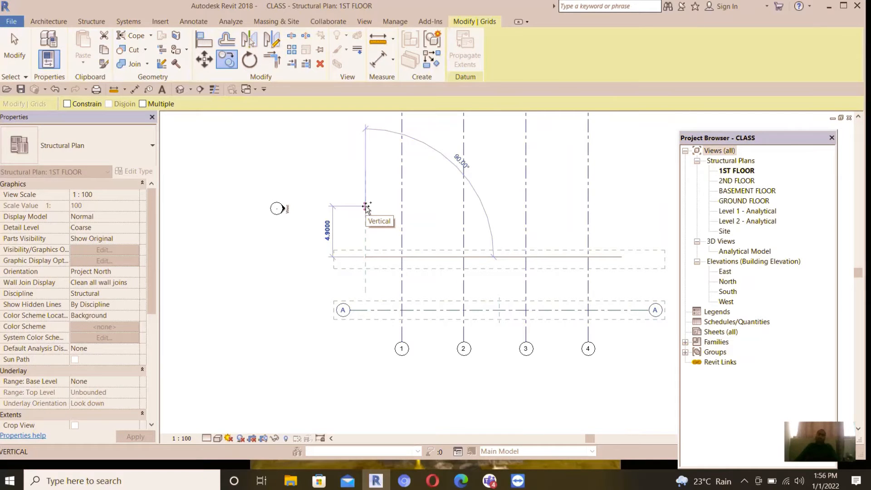
type("6")
key("Return")
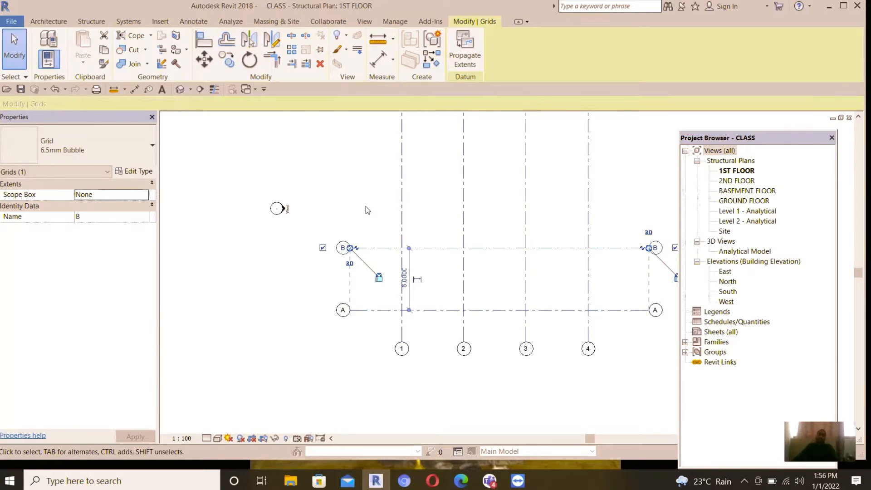
- Copy grid line B vertically upward by 6 m
left_click(230, 59)
left_click(341, 208)
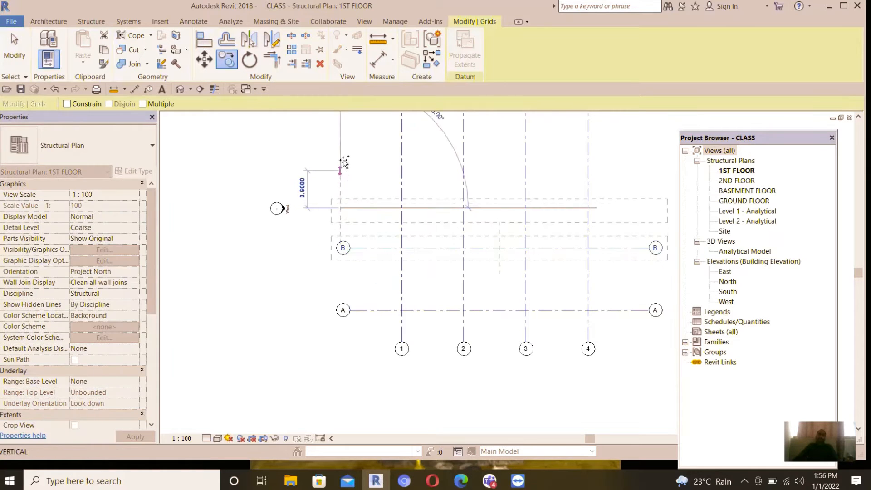
type("6")
key("Return")
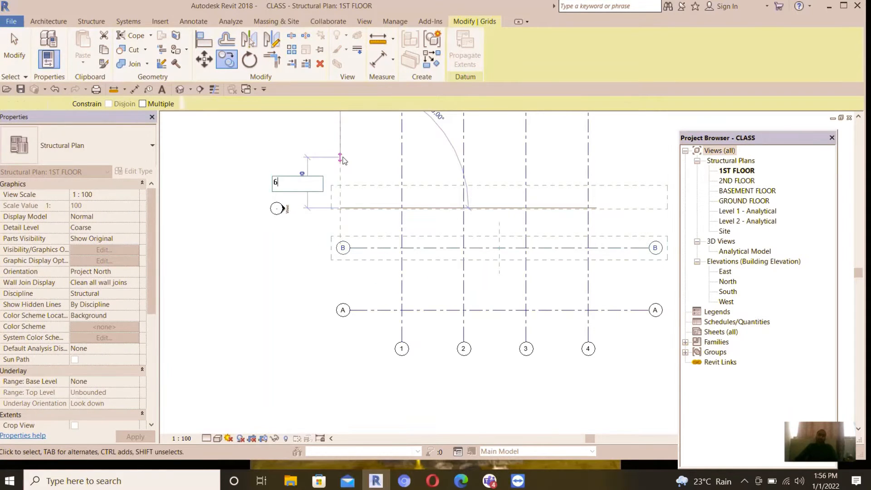
- Copy grid line C vertically upward by 6 m
left_click(227, 63)
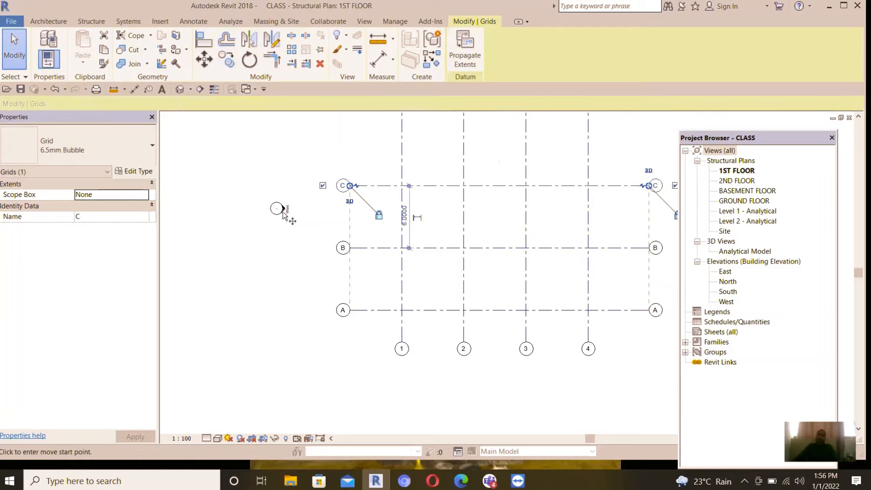
scroll(318, 302, "down", 2)
left_click(341, 189)
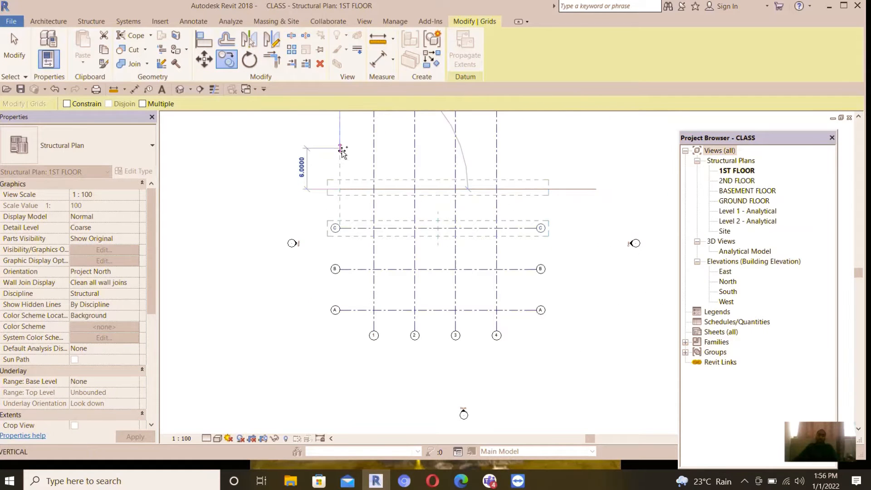
type("6")
key("Return")
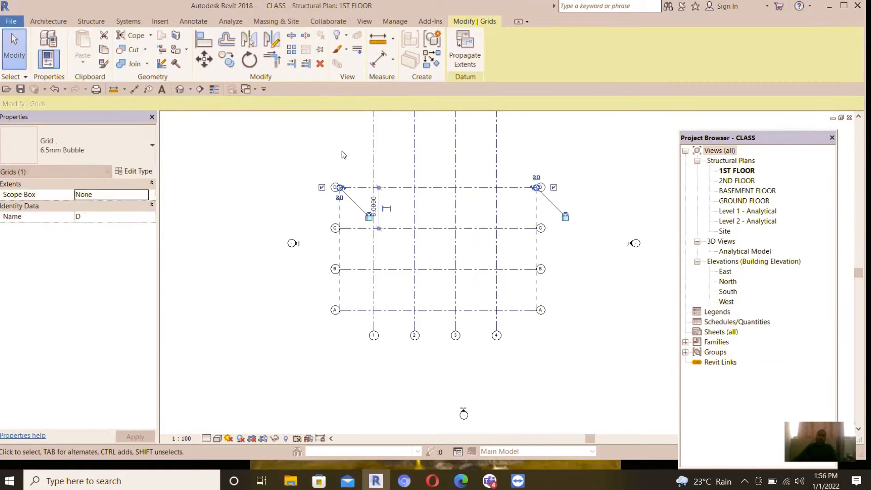
- Copy grid line D vertically upward by 6 m and clear the selection
left_click(227, 62)
left_click(340, 155)
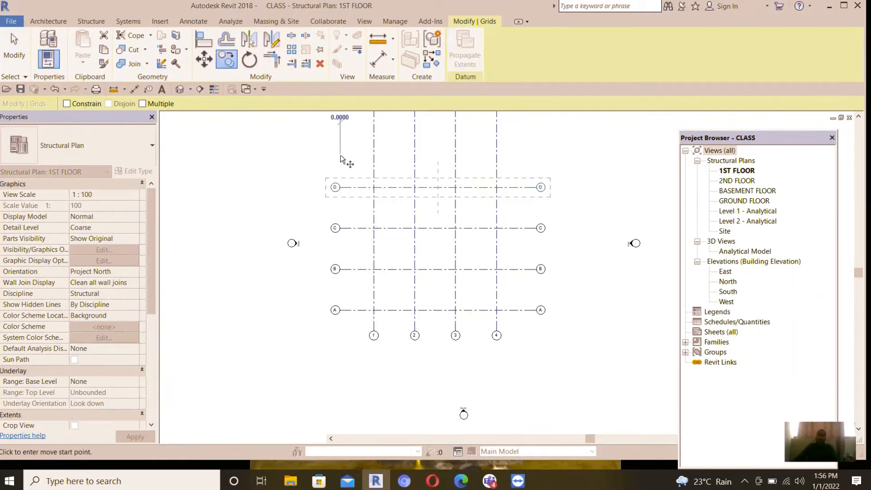
type("6")
key("Return")
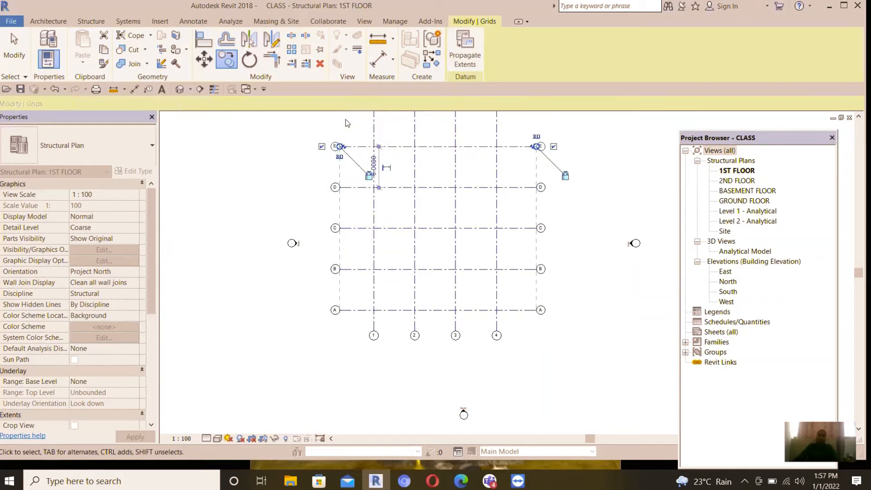
scroll(399, 256, "down", 1)
key("Escape")
scroll(383, 262, "up", 5)
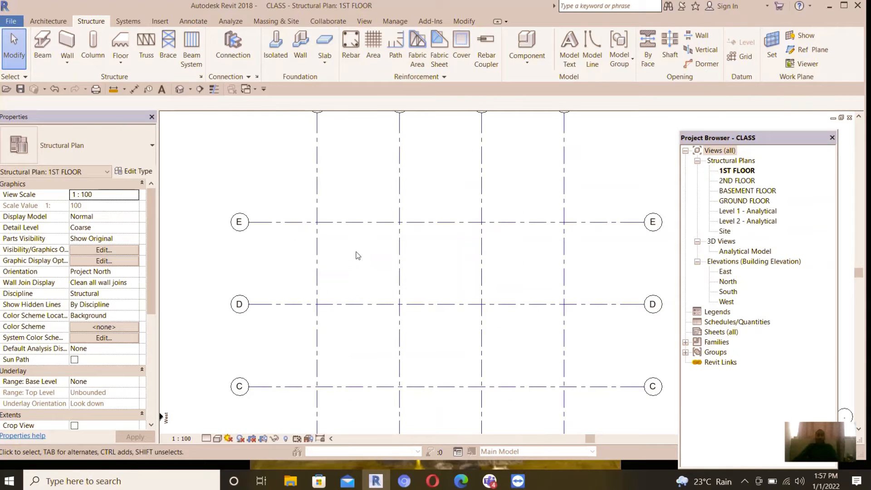
- Open the GROUND FLOOR structural plan with the whole grid in view
double_click(732, 203)
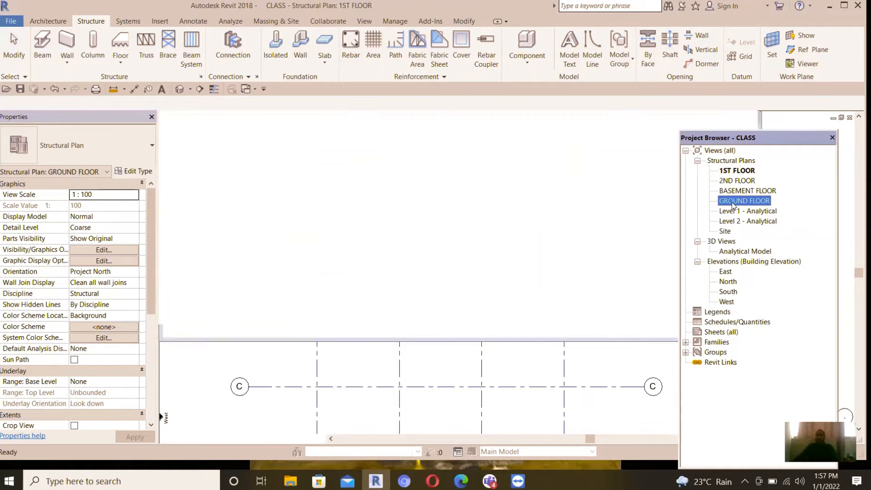
scroll(371, 165, "down", 3)
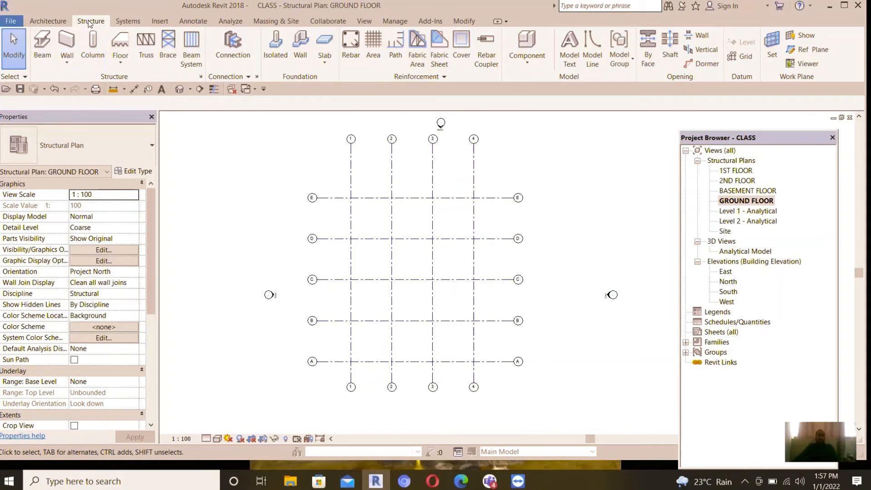
- Start a structural wall of type Retaining - 300mm Concrete in the GROUND FLOOR plan
left_click(67, 62)
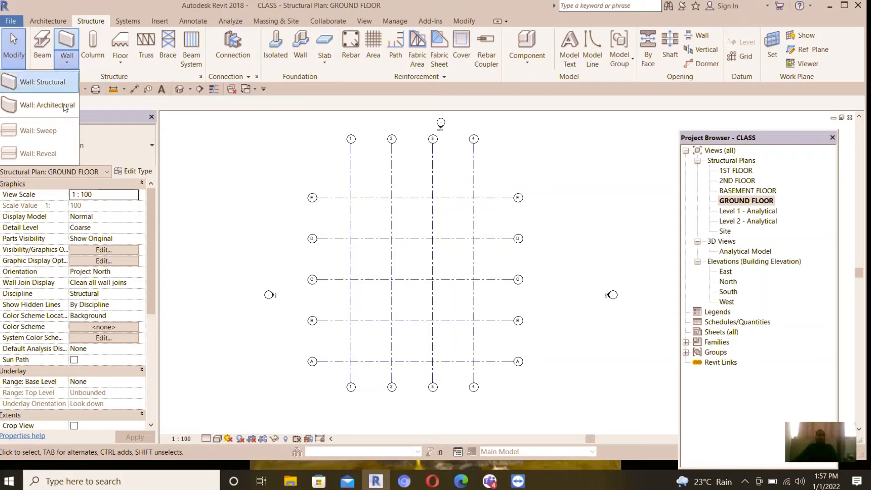
left_click(56, 88)
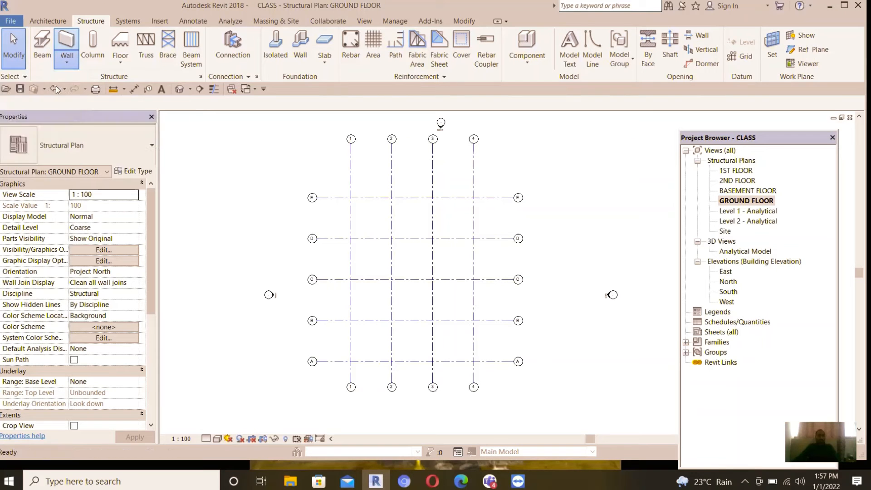
left_click(151, 146)
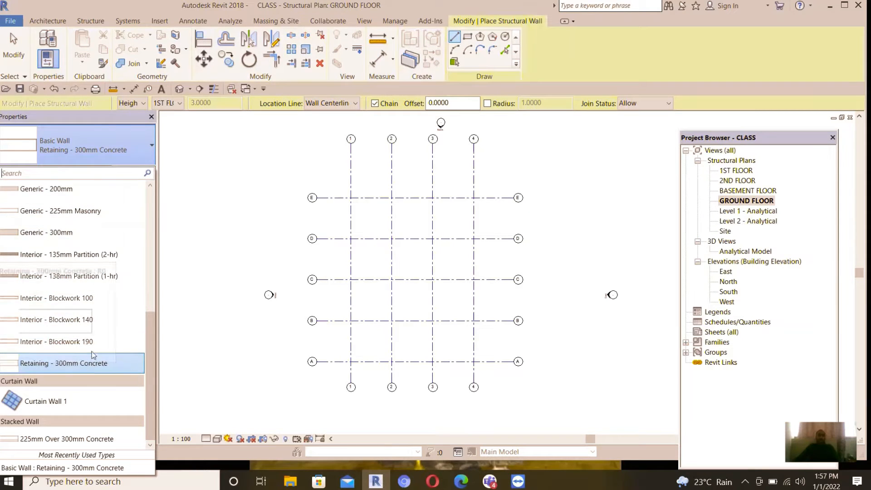
left_click(63, 363)
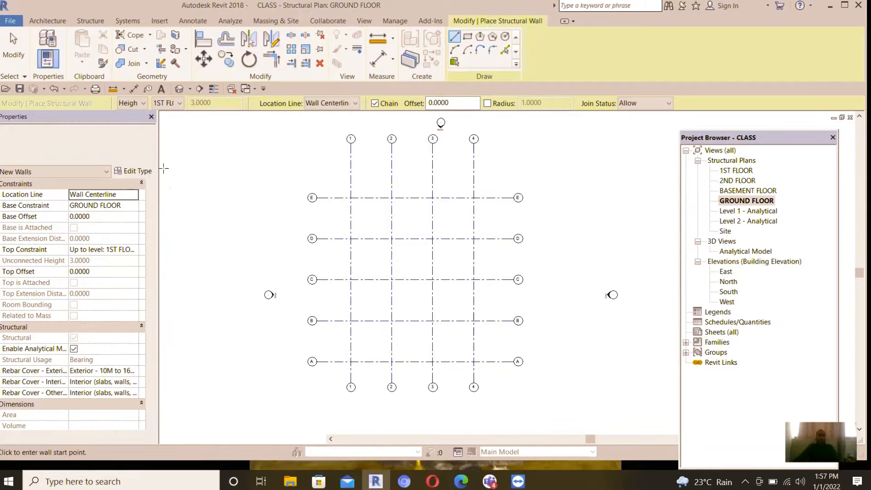
scroll(359, 210, "up", 3)
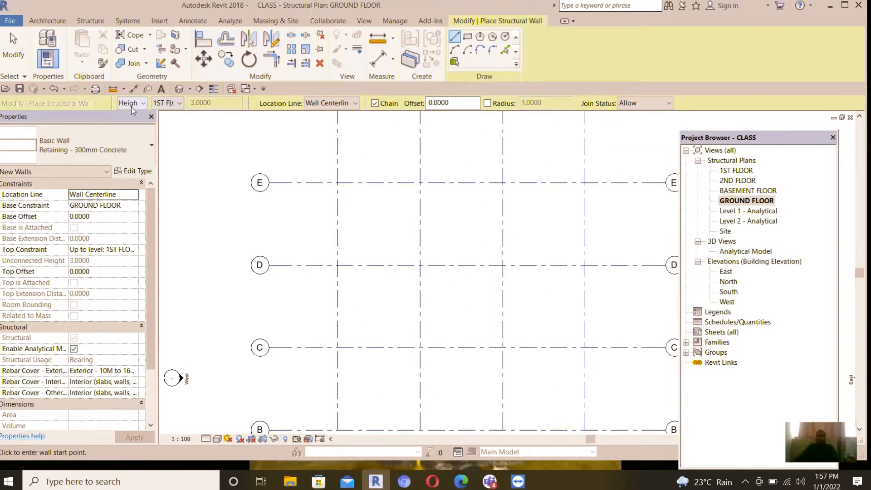
- Try to set the new wall's height to the BASEMENT FLOOR level
left_click(170, 102)
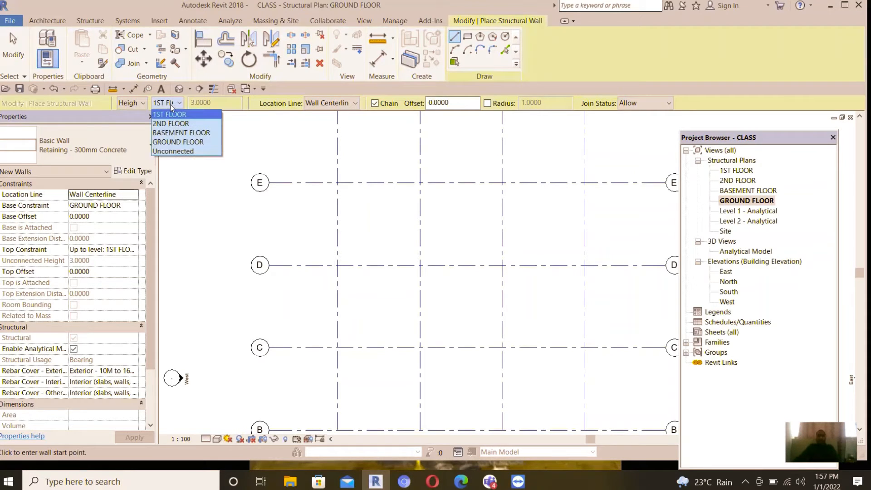
left_click(172, 133)
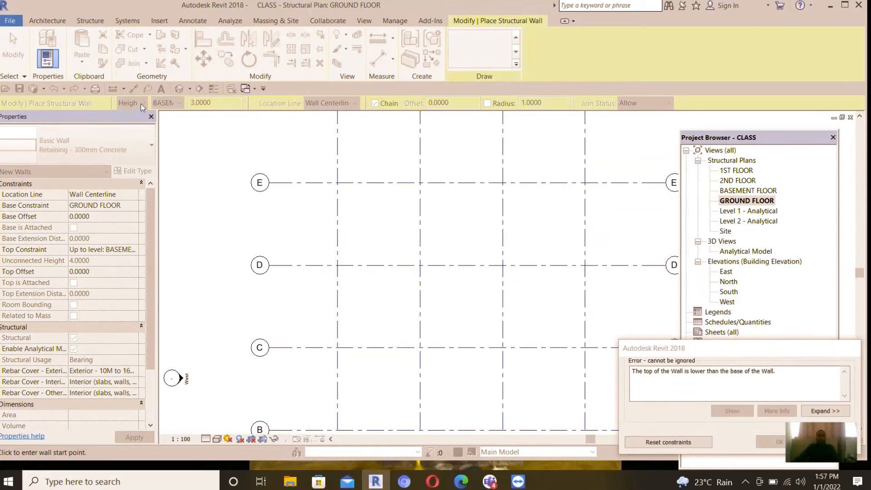
left_click(828, 442)
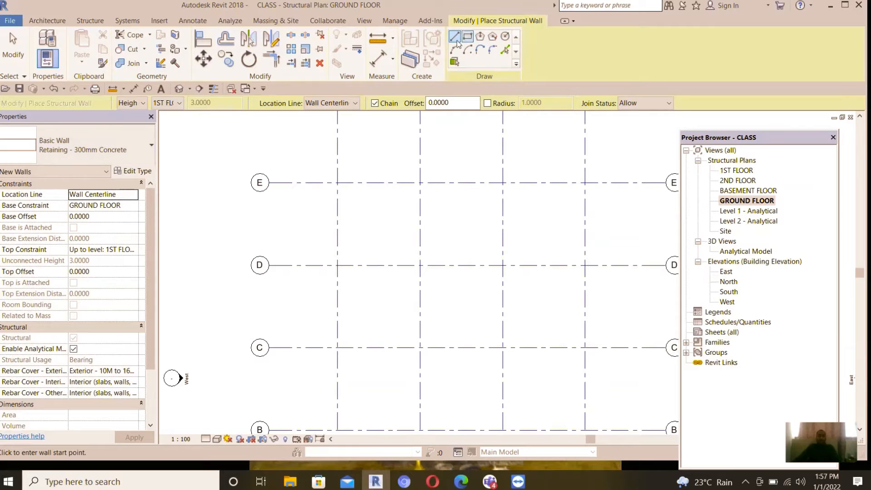
- Set the new wall to be placed by depth, reaching down to BASEMENT FLOOR
left_click(130, 104)
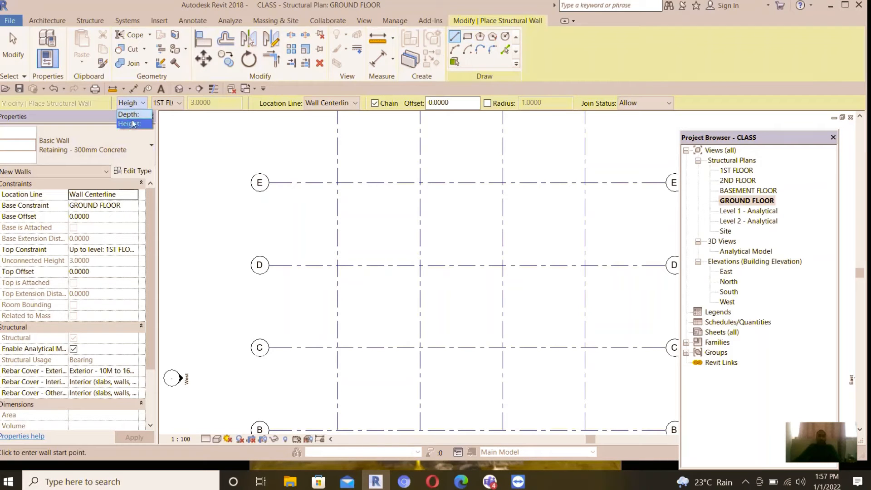
left_click(129, 114)
left_click(173, 104)
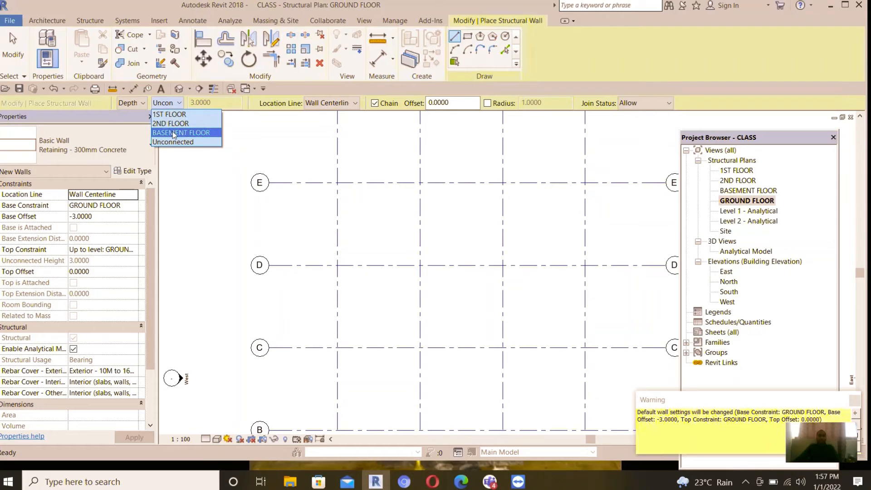
left_click(173, 133)
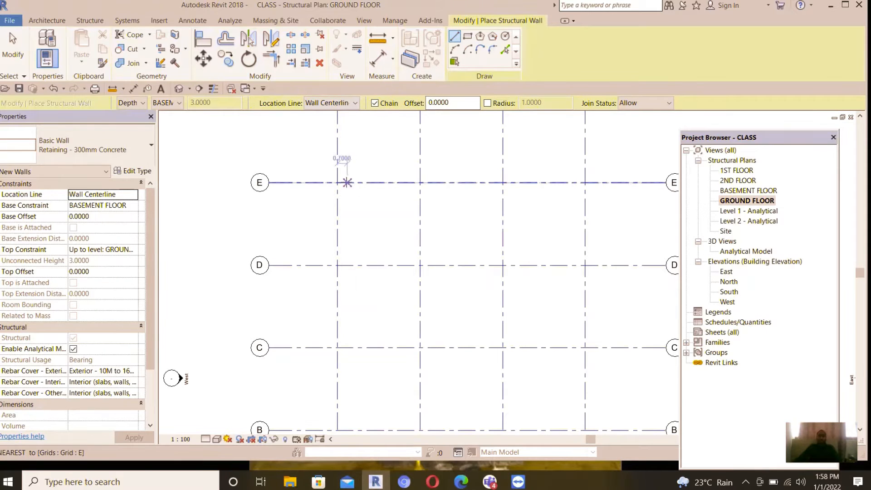
- Draw walls along grid line 1 from E to A and along grid line A from 1 to 4
scroll(337, 181, "up", 4)
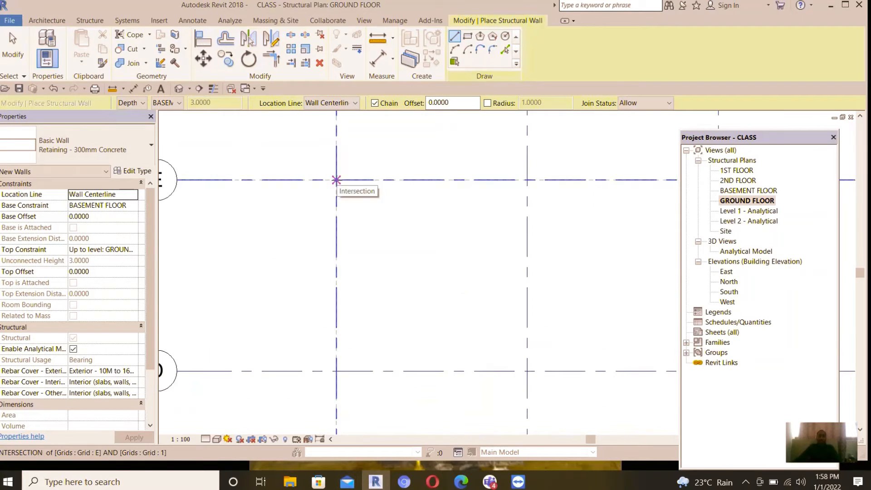
left_click(336, 180)
scroll(338, 171, "down", 5)
scroll(347, 136, "down", 3)
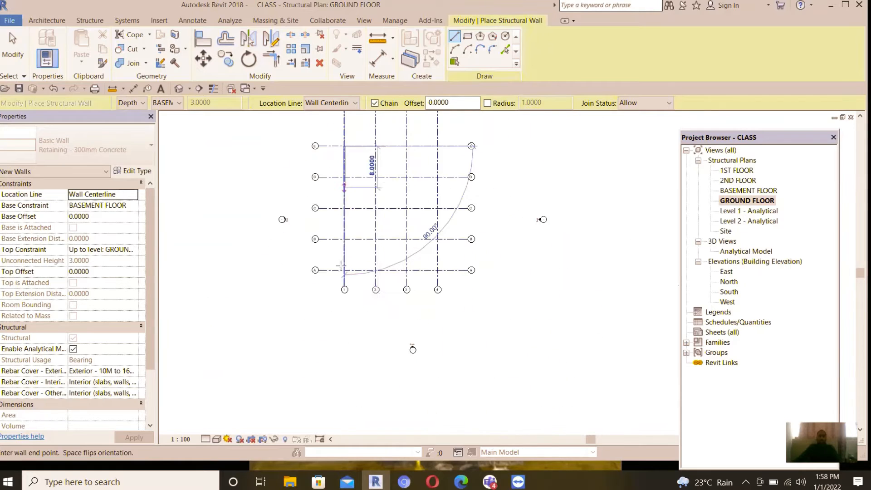
scroll(338, 266, "up", 3)
left_click(341, 267)
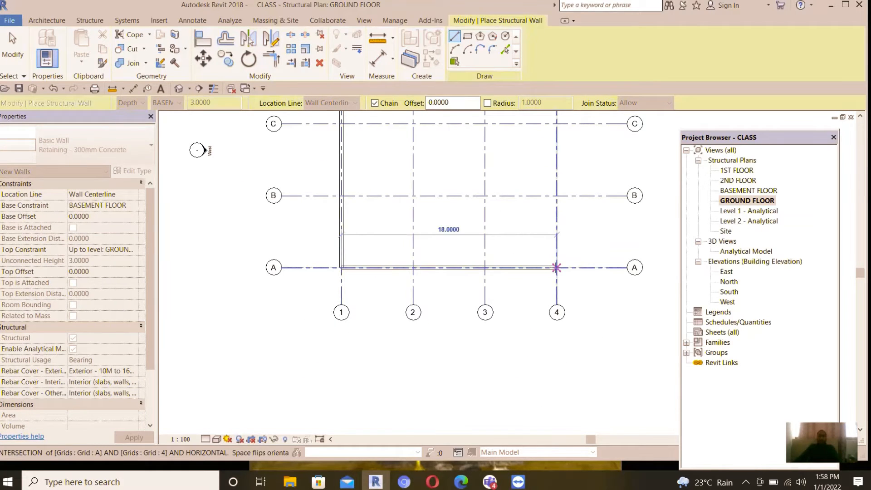
left_click(556, 267)
- Continue the walls along grid line 4 from A to E and along grid line E back to 1, closing the loop
scroll(555, 266, "down", 4)
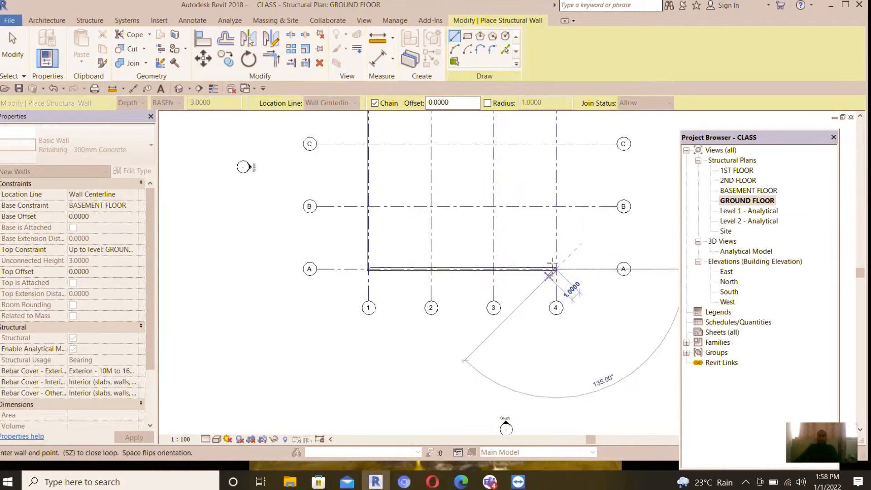
scroll(554, 153, "up", 2)
left_click(552, 152)
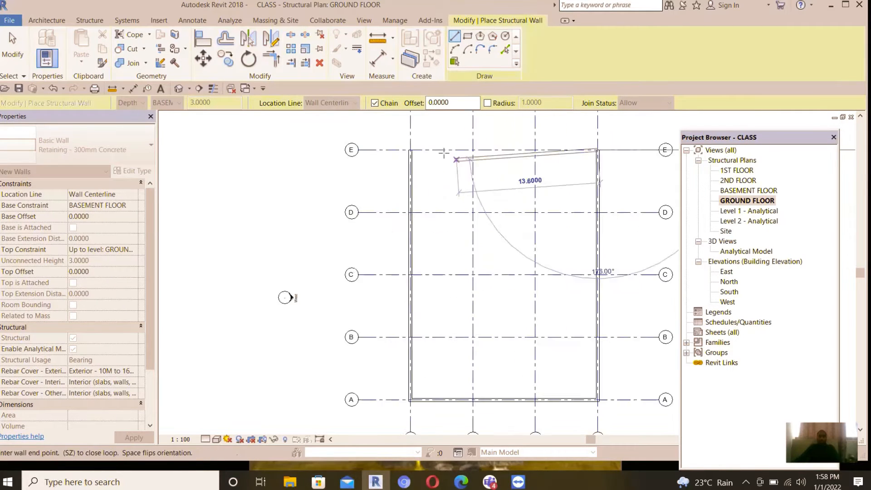
scroll(426, 151, "up", 4)
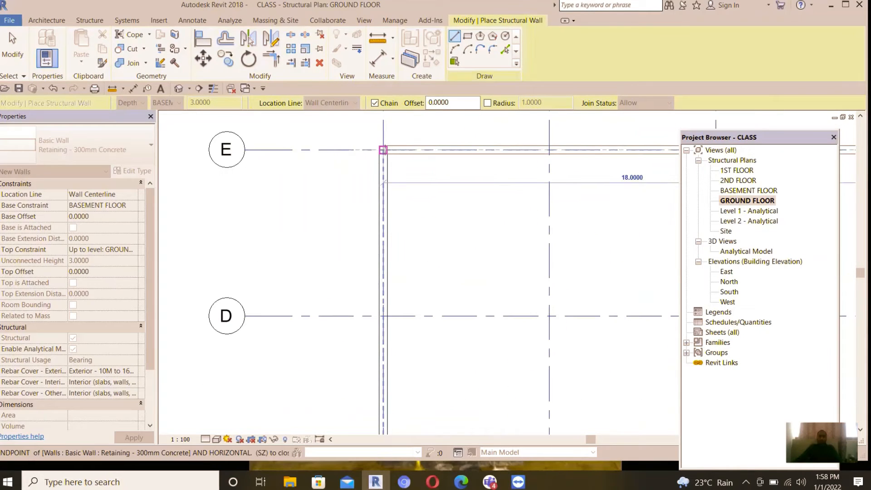
left_click(383, 150)
scroll(369, 190, "down", 2)
key("Escape")
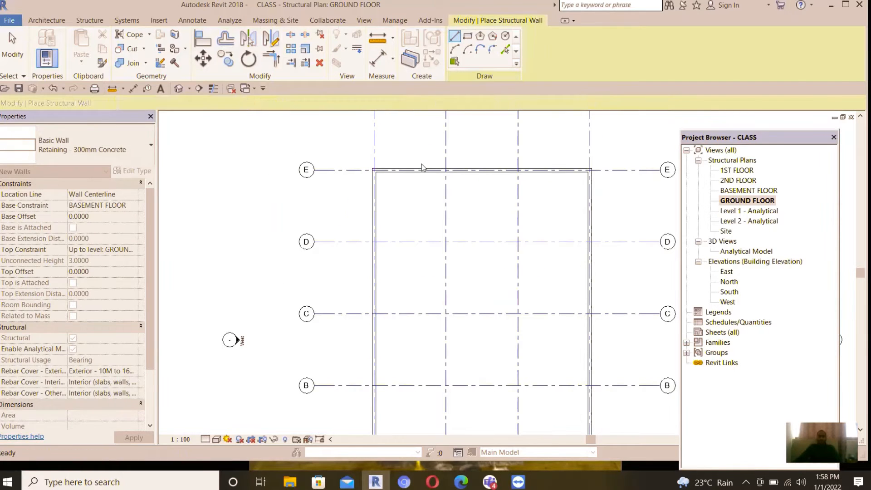
key("Escape")
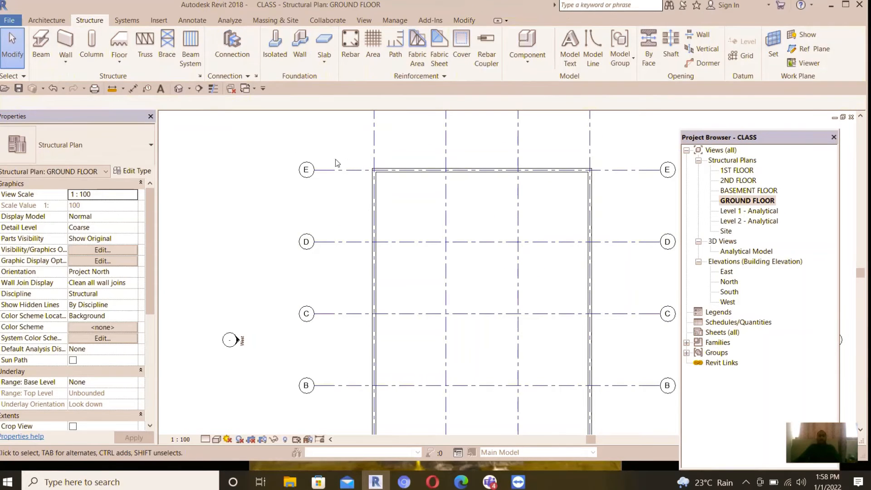
- Open the default 3D view of the walls and hide the analytical model
left_click(178, 88)
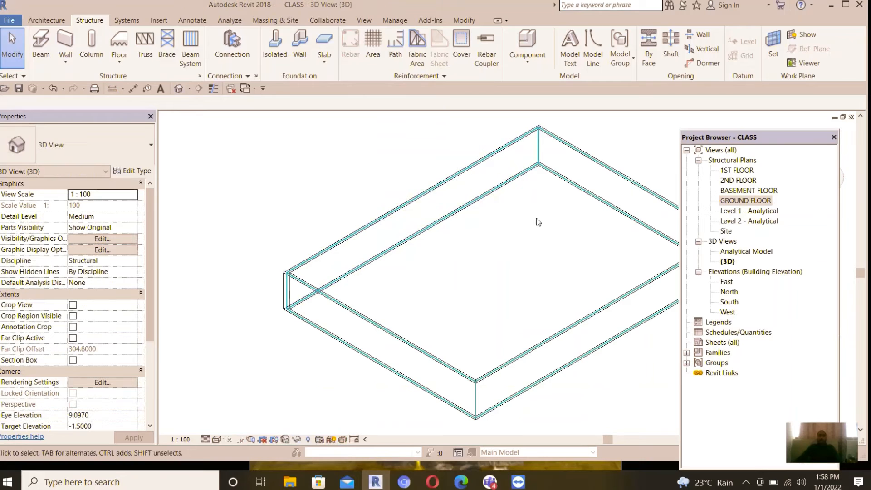
scroll(553, 347, "up", 2)
scroll(554, 346, "up", 3)
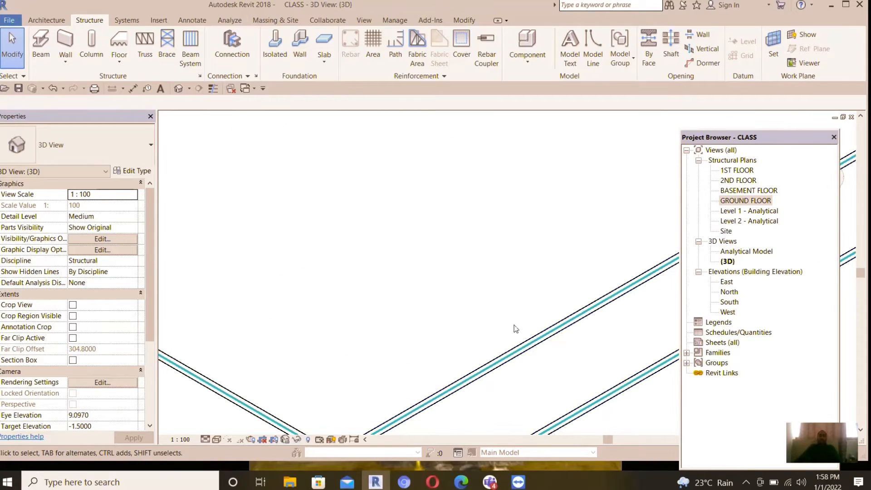
left_click(332, 439)
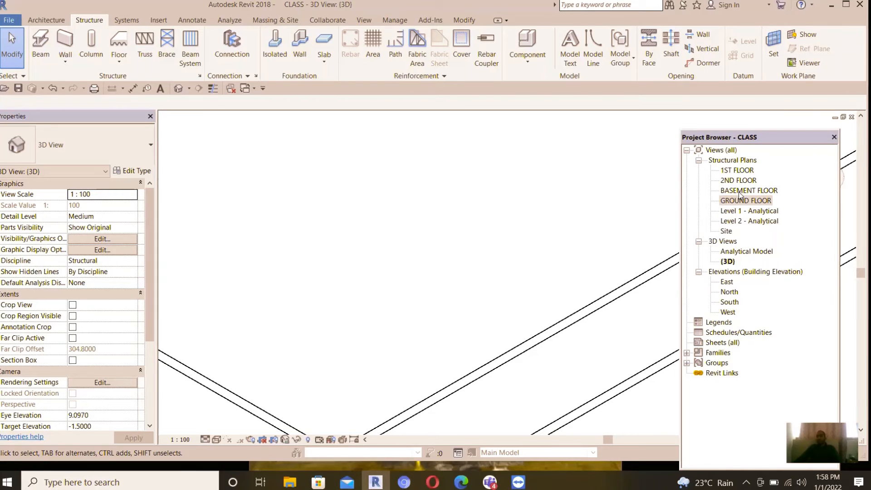
- Open the BASEMENT FLOOR plan and start a structural column of type M_Concrete-Rectangular-Column 300 x 450mm
double_click(739, 191)
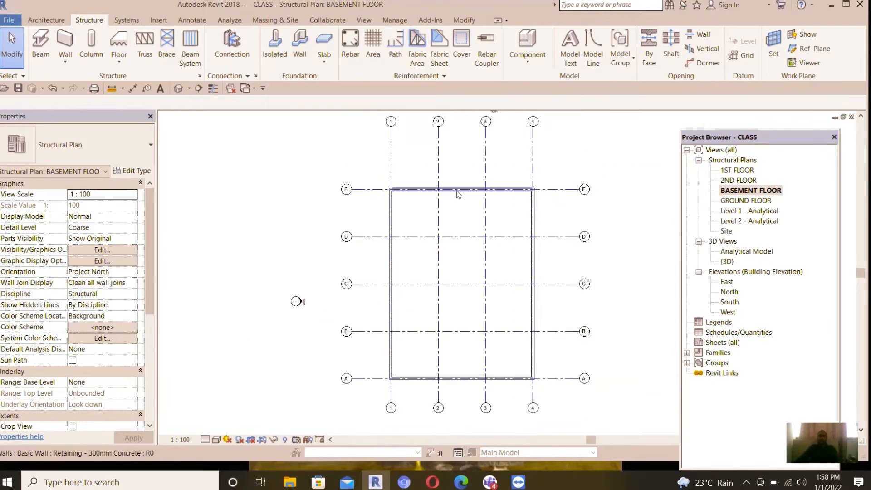
scroll(582, 160, "up", 1)
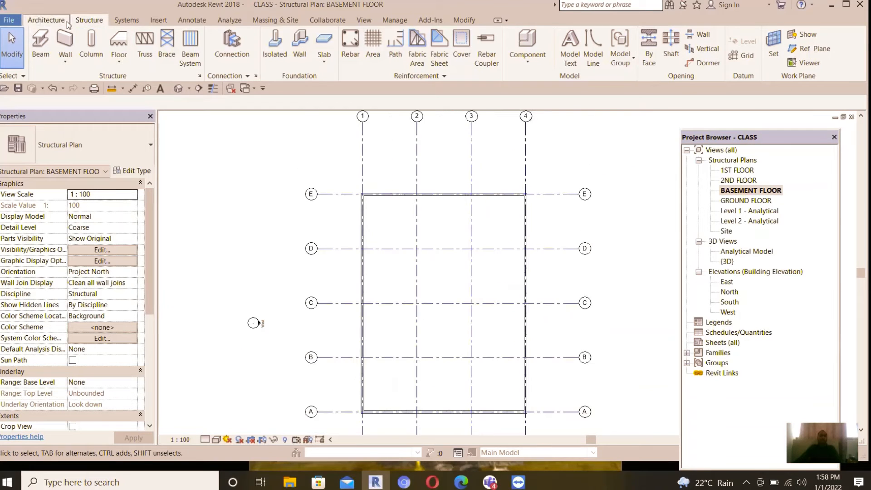
left_click(91, 45)
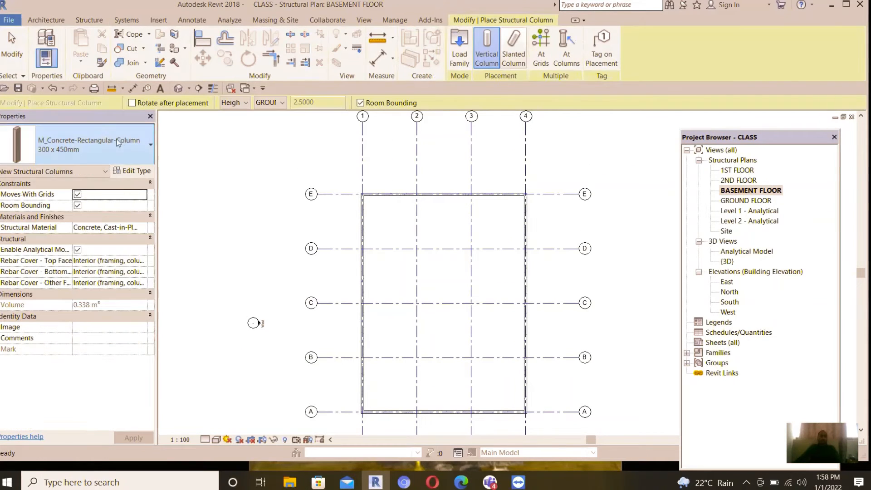
left_click(127, 145)
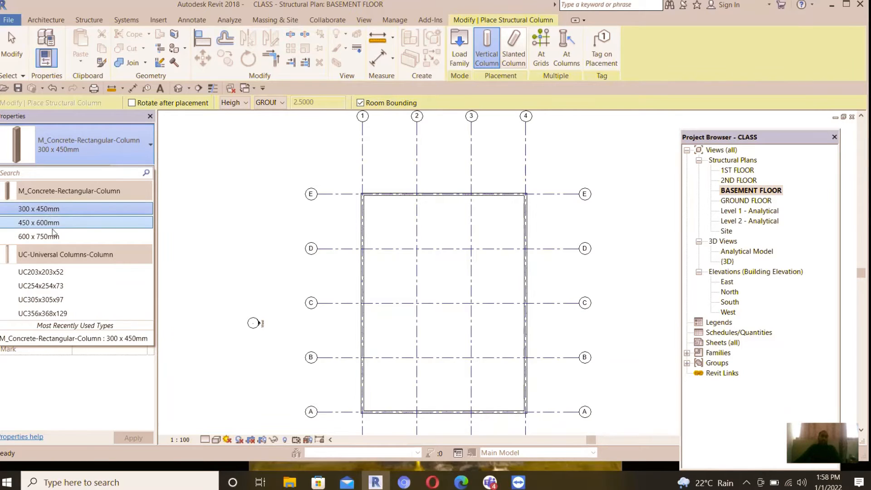
mouse_move(50, 211)
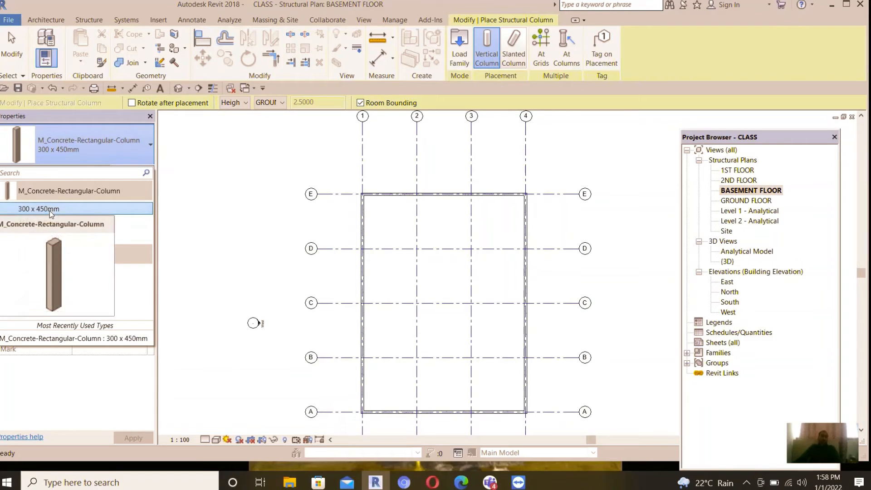
left_click(50, 209)
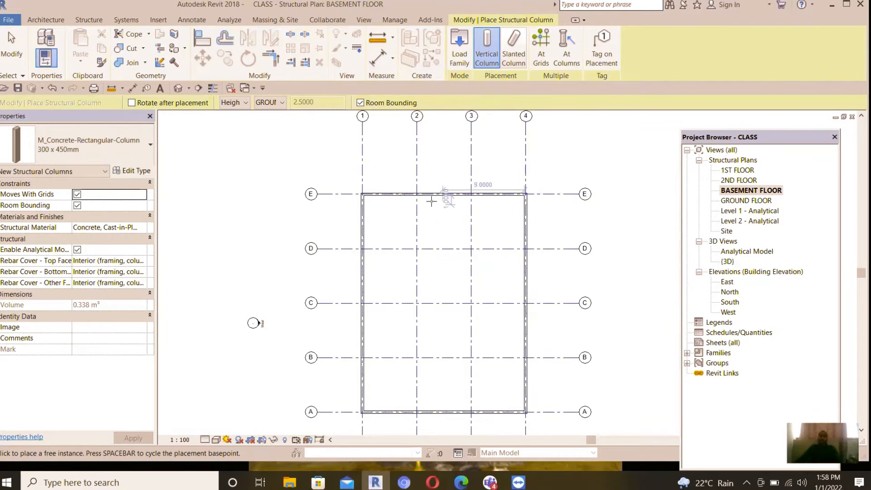
- Place a single 300 x 450mm column at the intersection of grid lines E and 2, and undo it
scroll(431, 201, "up", 5)
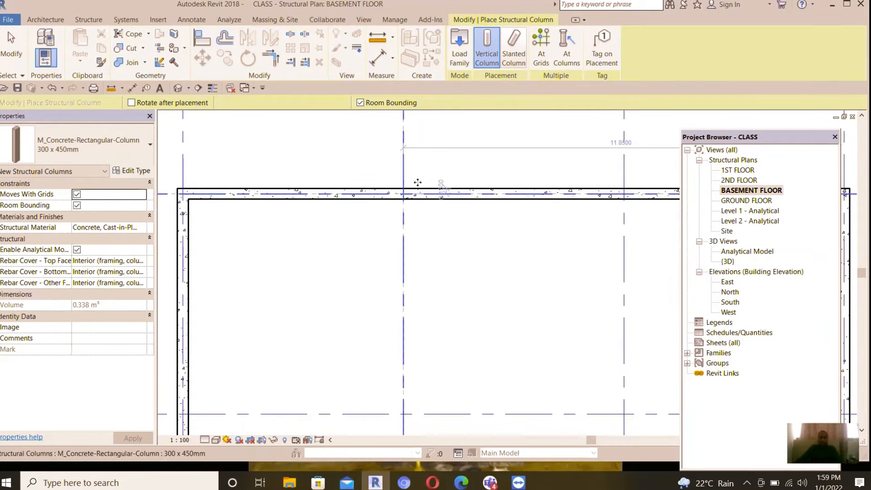
left_click(403, 194)
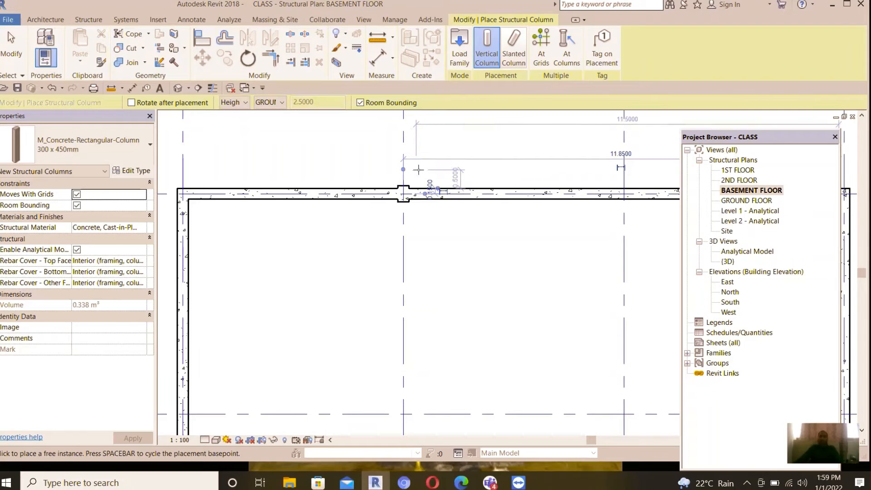
scroll(397, 165, "down", 2)
scroll(396, 166, "down", 3)
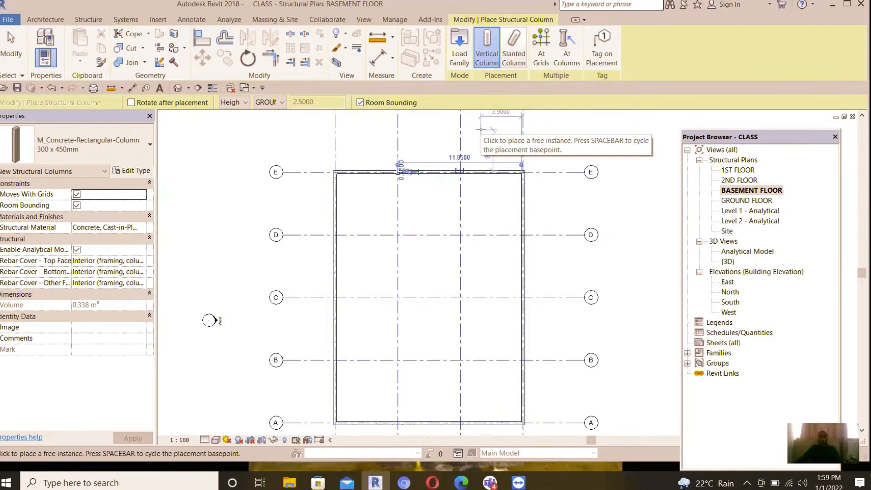
key("Escape")
scroll(477, 137, "up", 5)
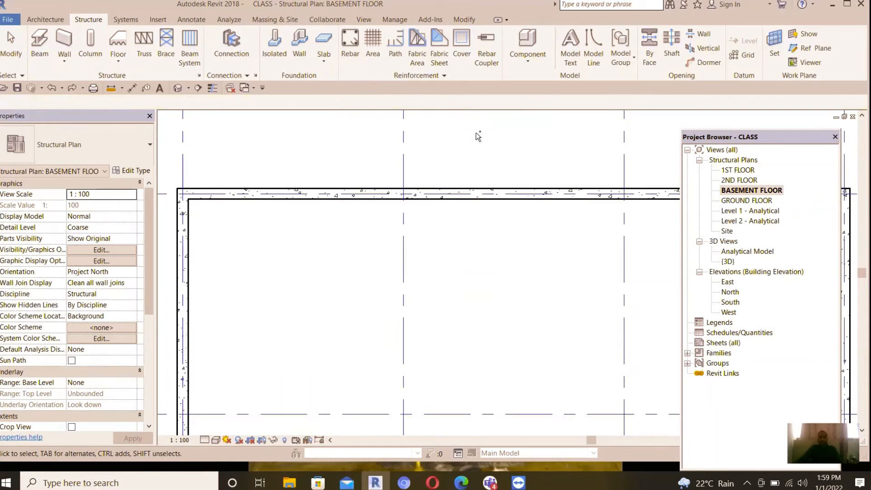
- Place 300 x 450mm columns at all intersections of grid lines 1–4 and A–E at once, and undo the placement
left_click(90, 49)
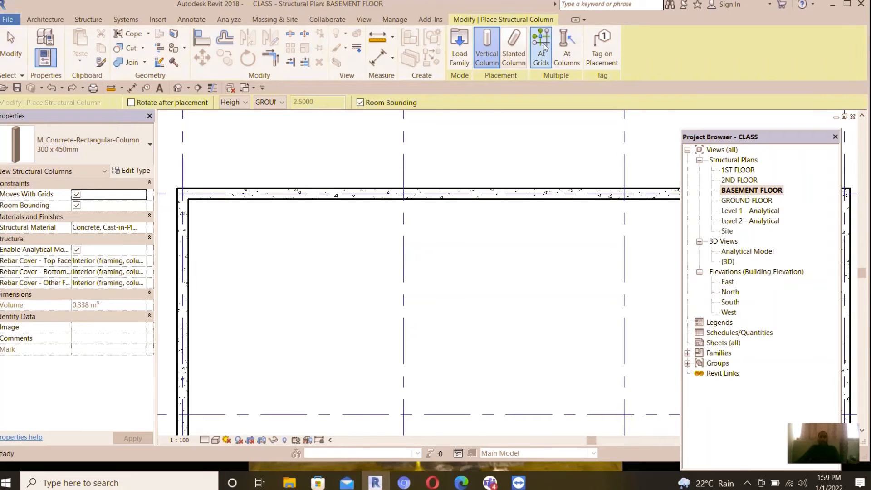
left_click(543, 47)
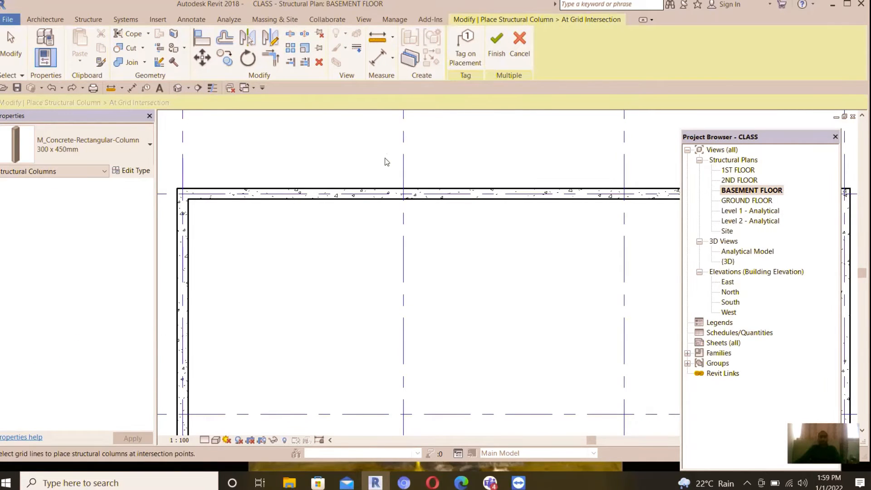
scroll(402, 167, "down", 4)
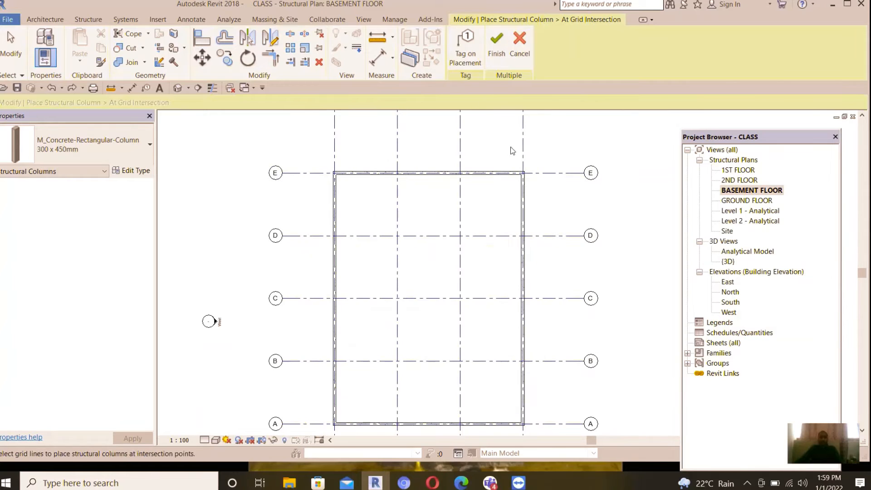
scroll(557, 138, "down", 1)
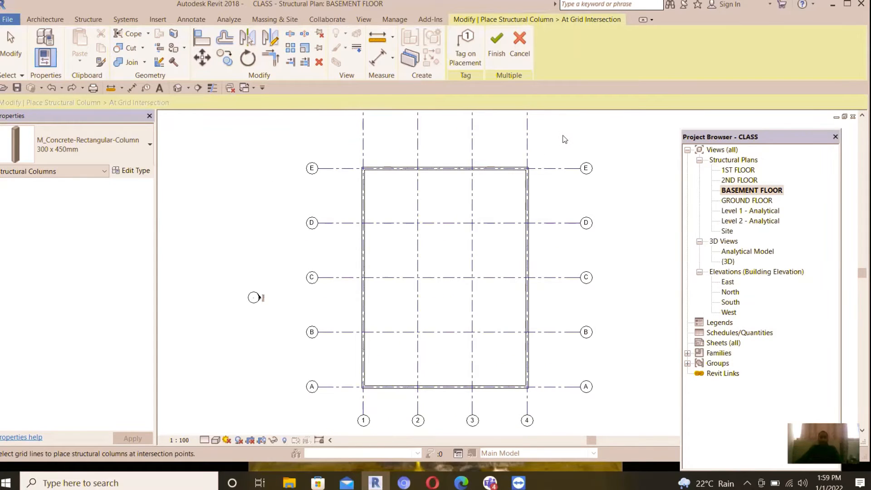
left_click_drag(565, 134, 349, 402)
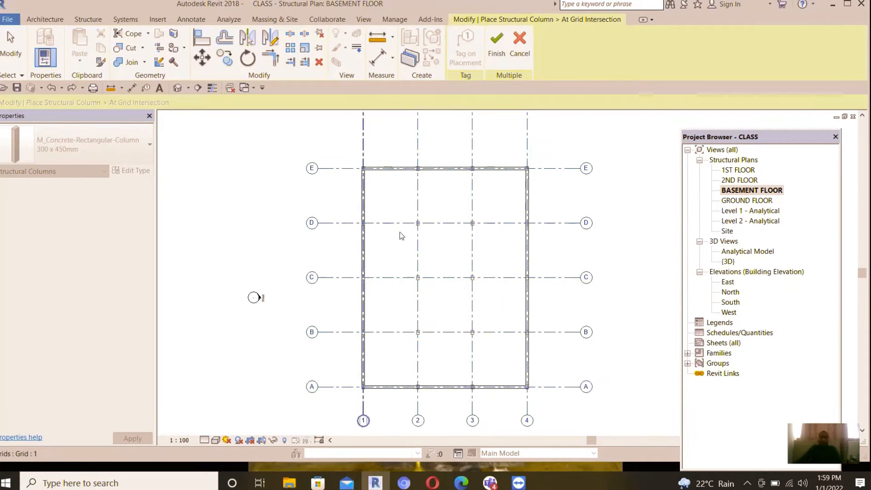
left_click(496, 47)
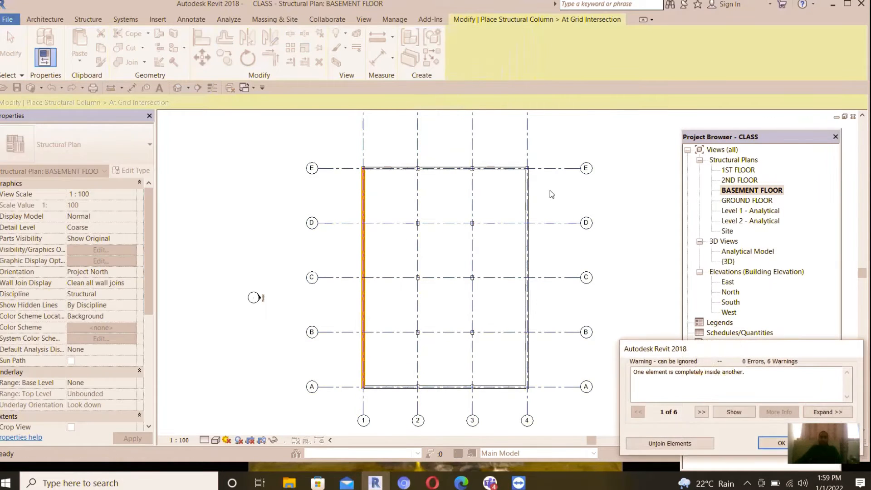
left_click(780, 443)
scroll(413, 183, "up", 1)
scroll(412, 183, "up", 3)
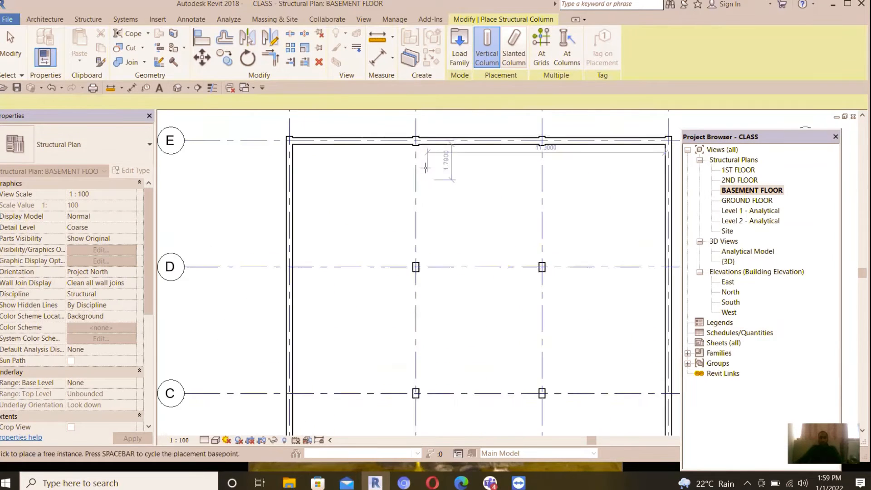
key("Escape")
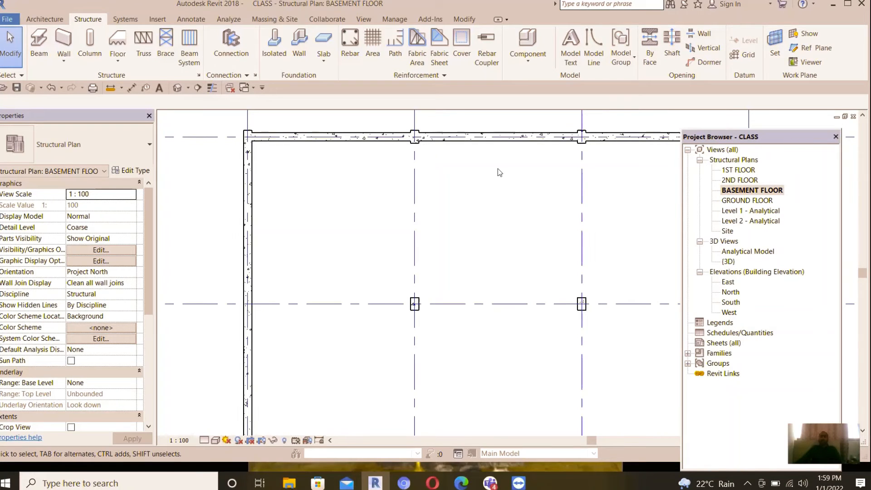
scroll(522, 178, "down", 4)
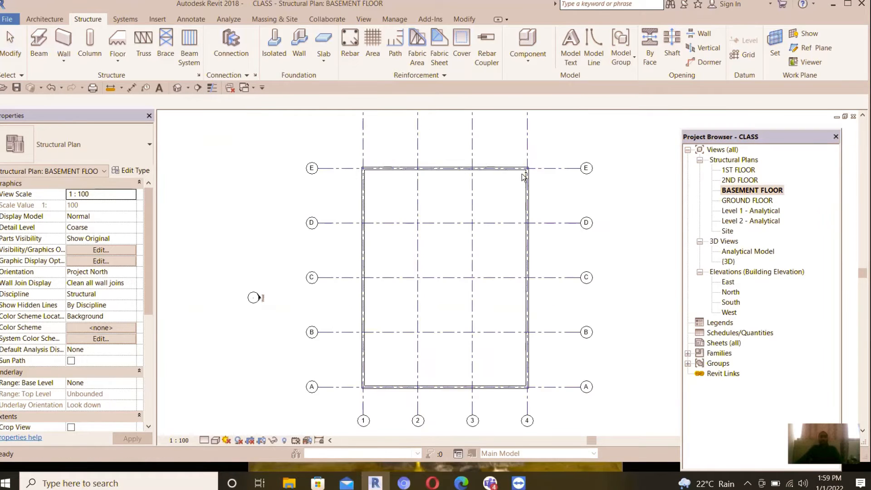
- Place a single 300 x 450mm column at the intersection of grid lines E and 2, and check how the wall runs through it
scroll(457, 171, "up", 1)
scroll(456, 170, "up", 2)
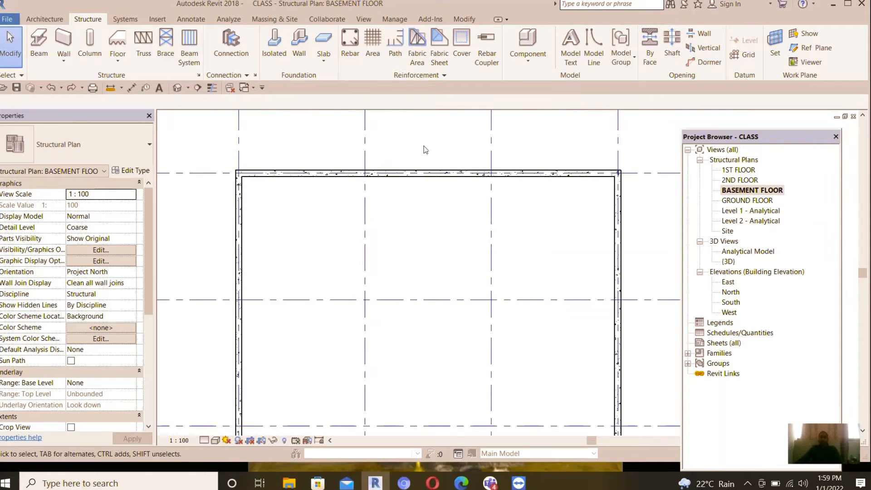
left_click(91, 48)
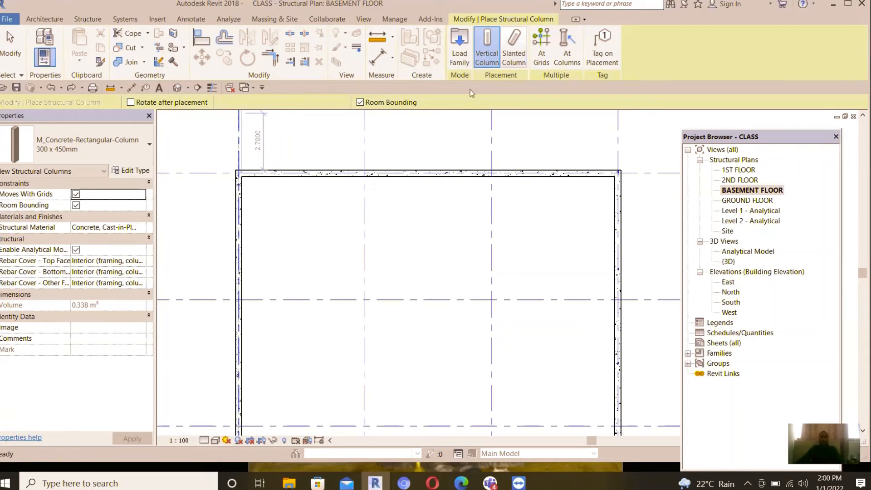
scroll(362, 171, "up", 4)
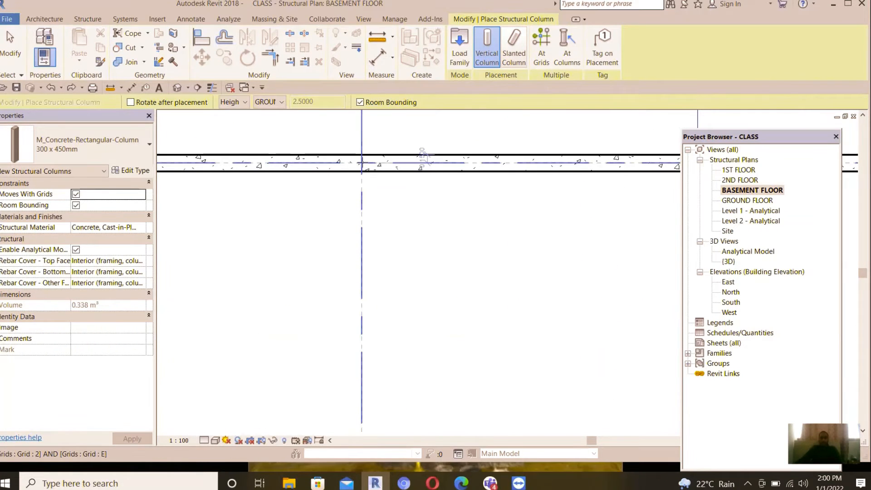
left_click(362, 162)
key("Escape")
key("Escape")
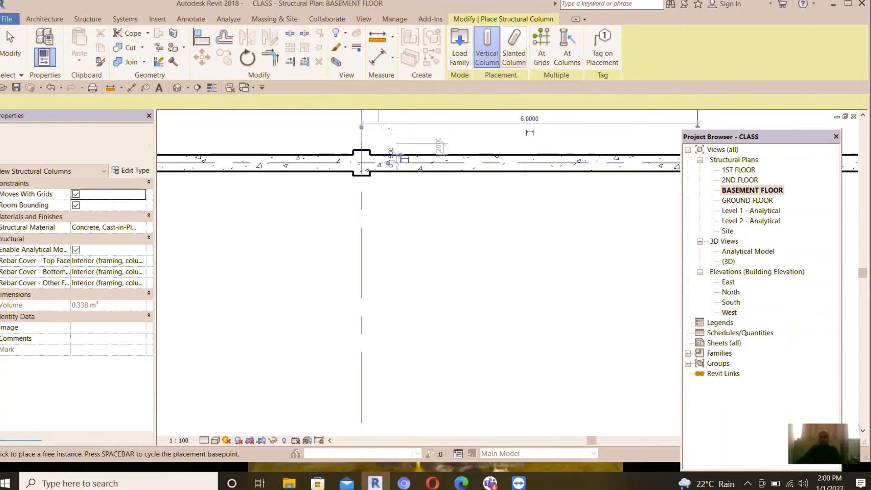
scroll(390, 132, "up", 3)
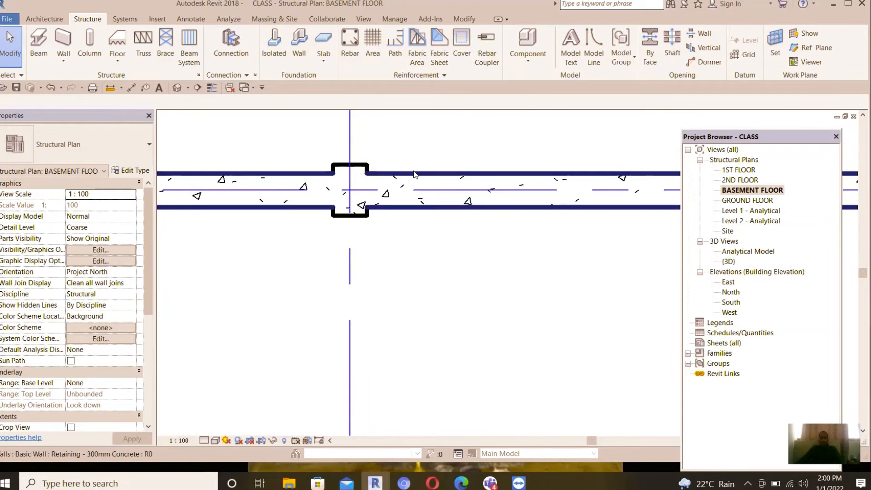
left_click(431, 181)
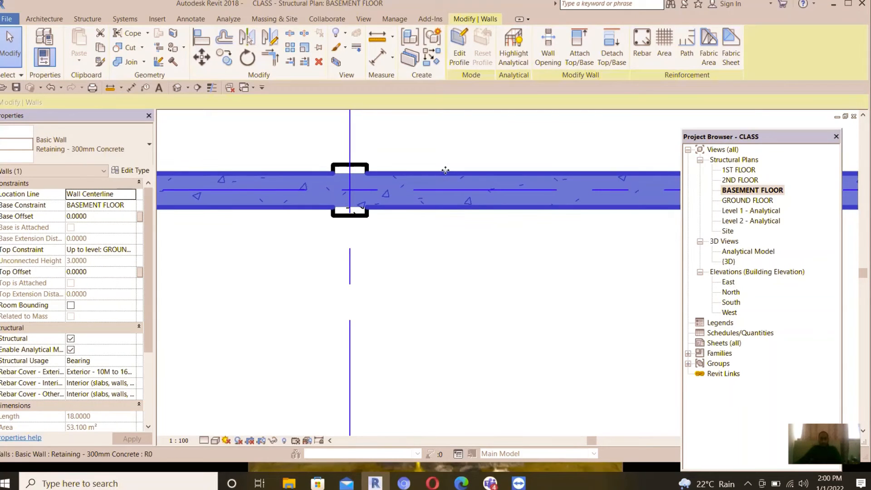
left_click(410, 149)
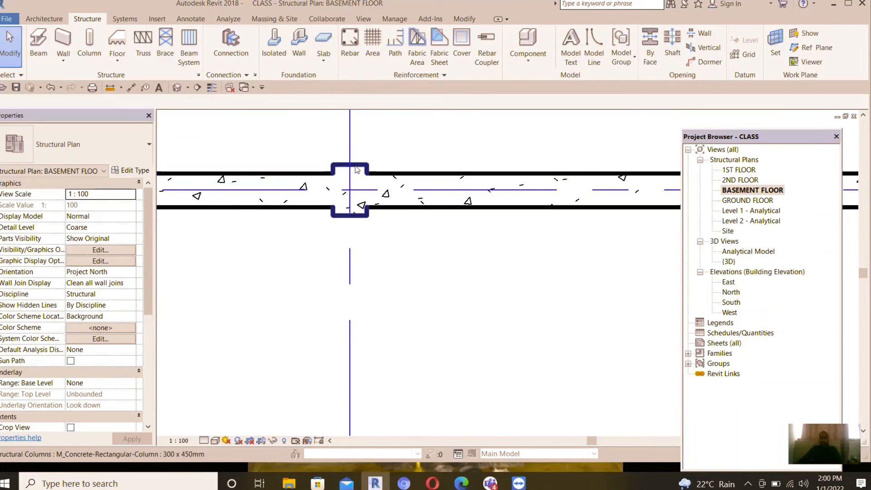
- Switch the join order between the grid E retaining wall and the column at E-2 so that the column cuts the wall
scroll(347, 177, "up", 2)
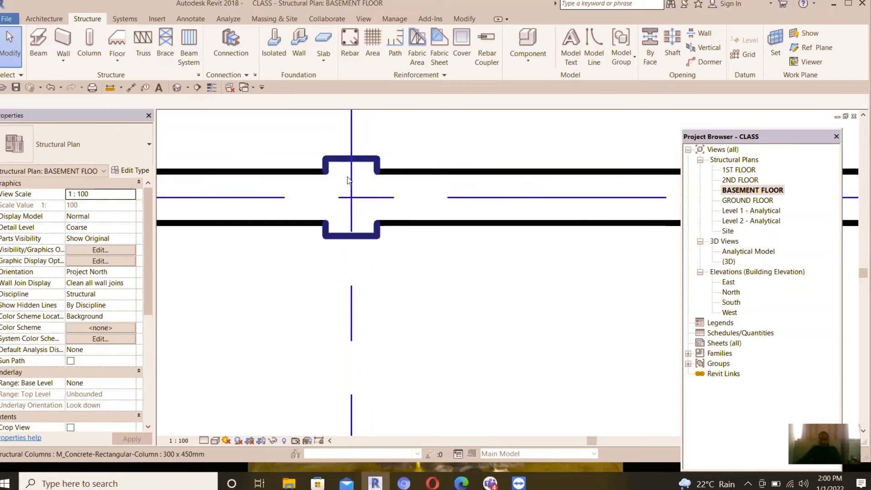
scroll(348, 179, "up", 1)
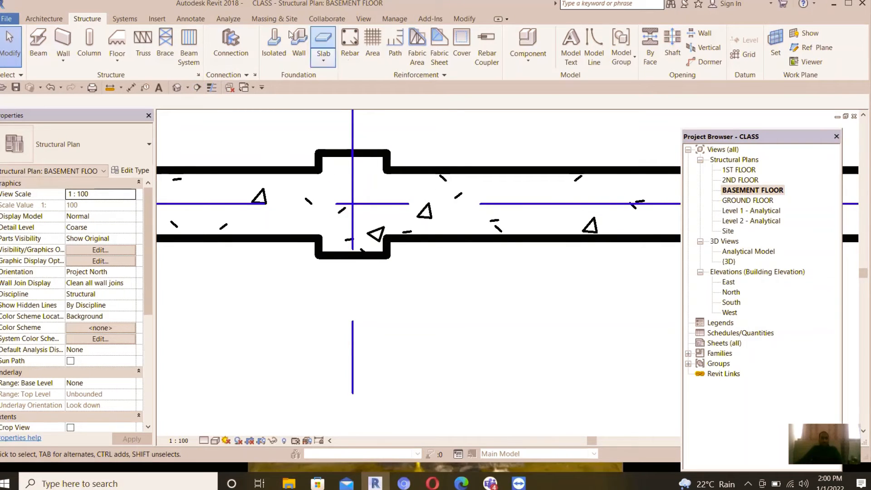
left_click(467, 20)
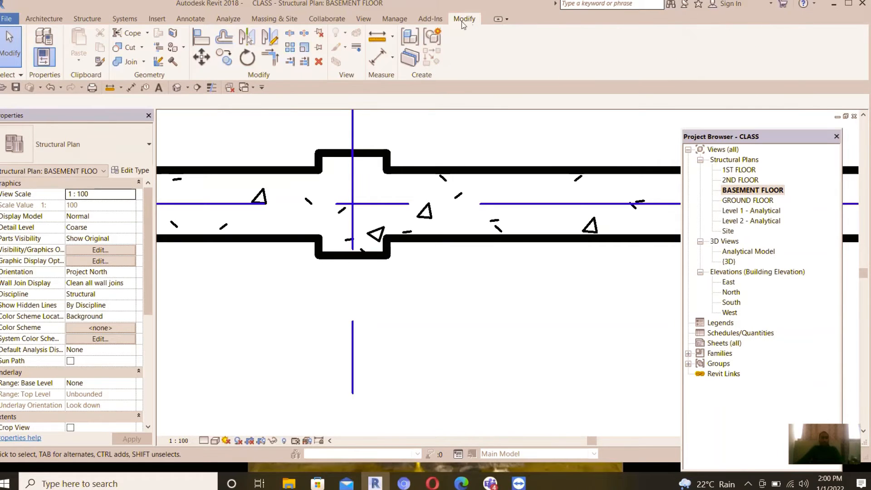
left_click(144, 61)
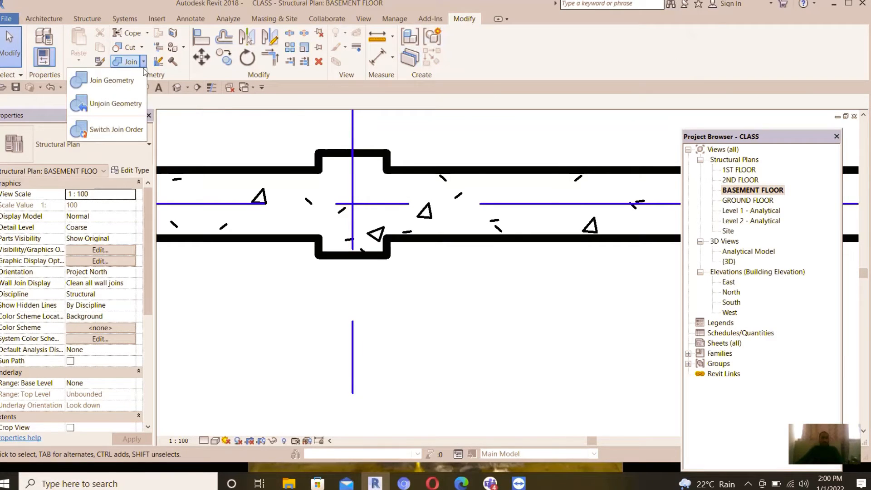
left_click(113, 132)
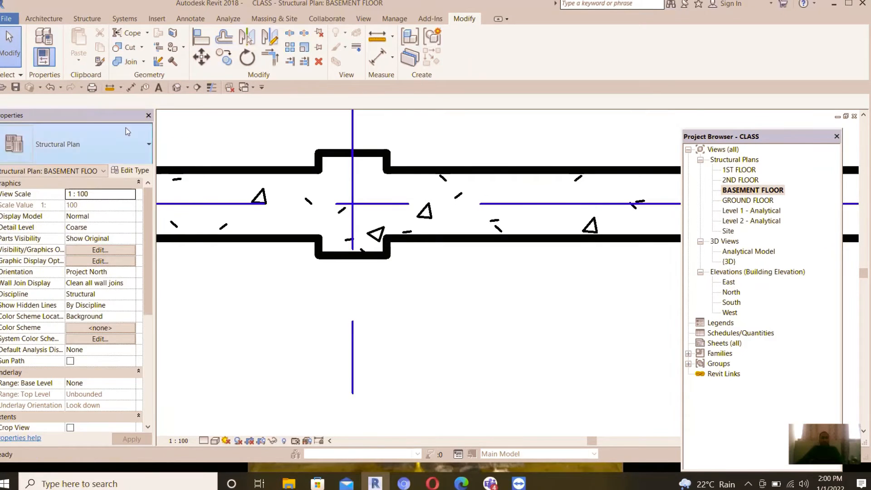
left_click(451, 161)
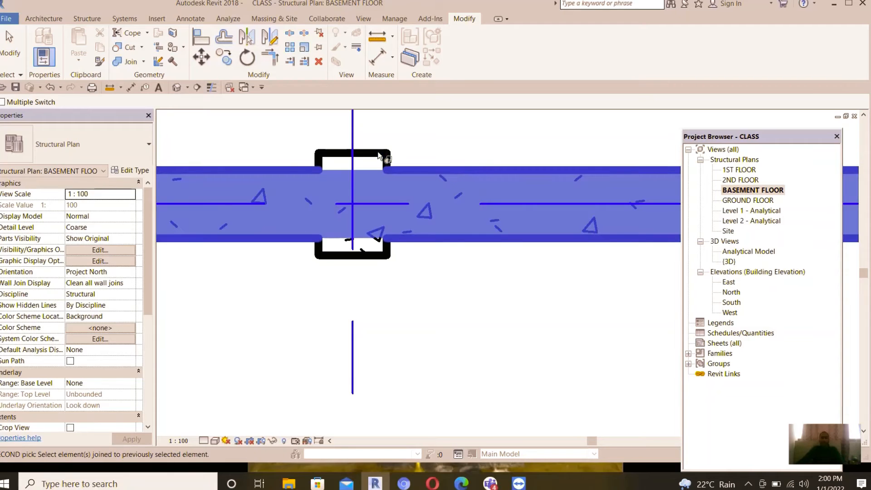
left_click(379, 154)
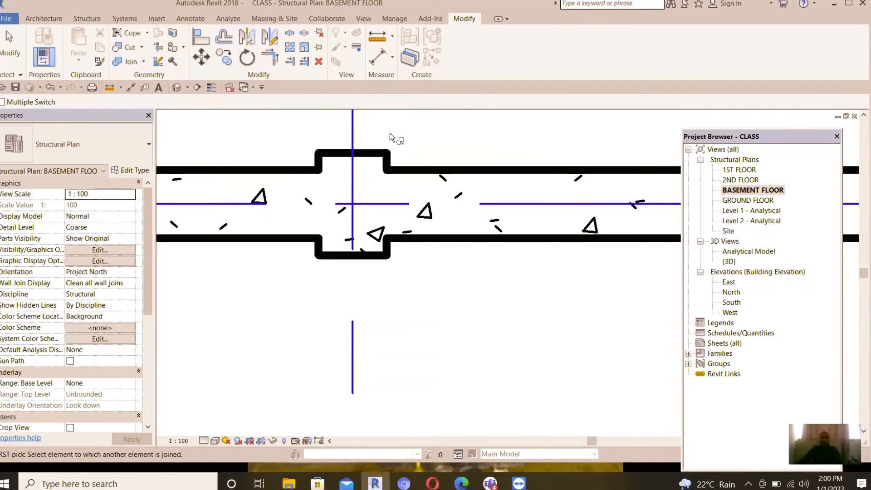
key("Escape")
left_click(388, 153)
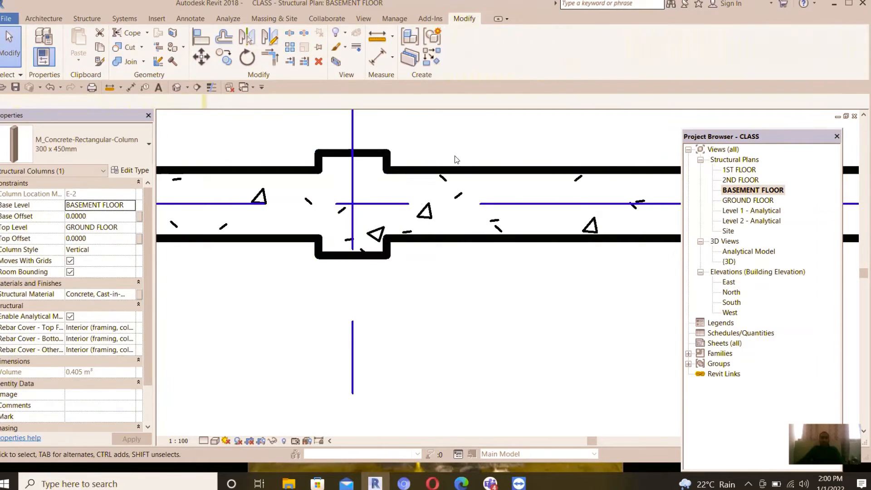
left_click(456, 159)
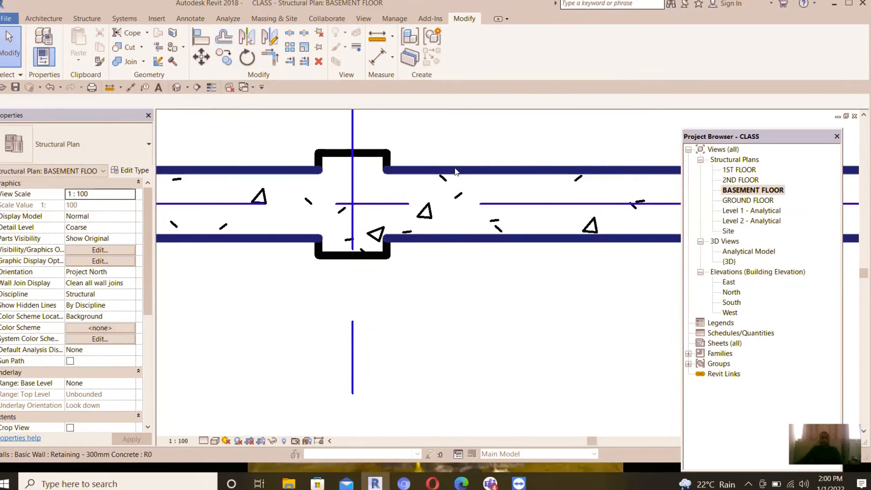
left_click(456, 172)
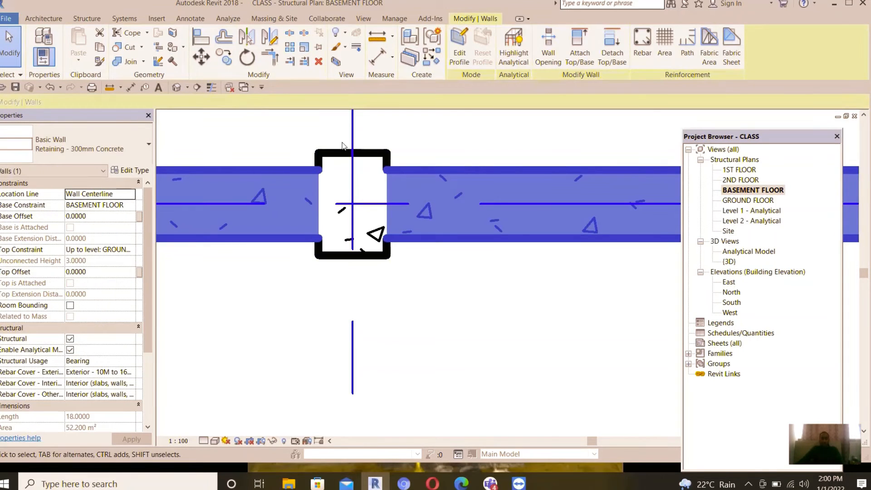
- Open the family of the column at E-2 for editing and bring up its family types
scroll(383, 187, "down", 5)
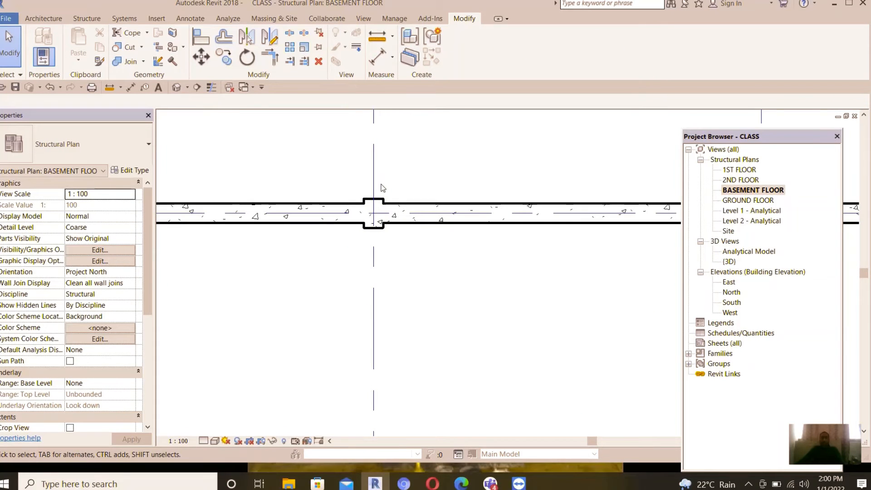
scroll(380, 200, "up", 2)
left_click(380, 204)
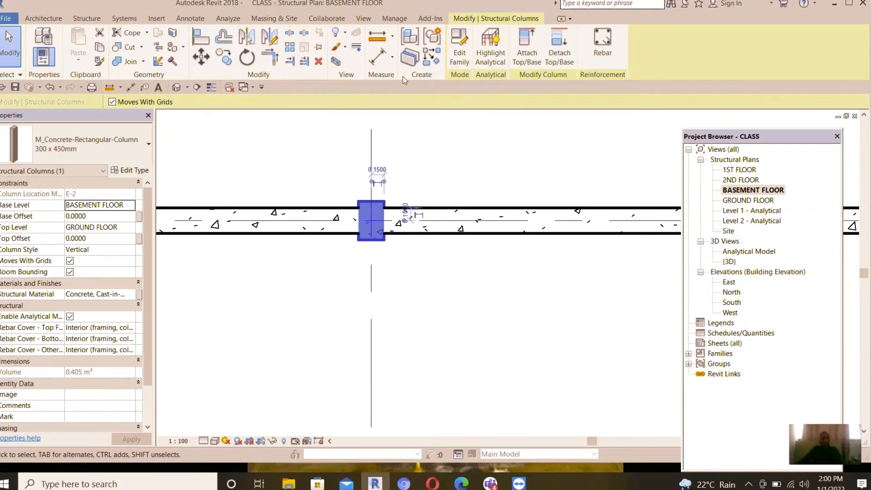
left_click(459, 45)
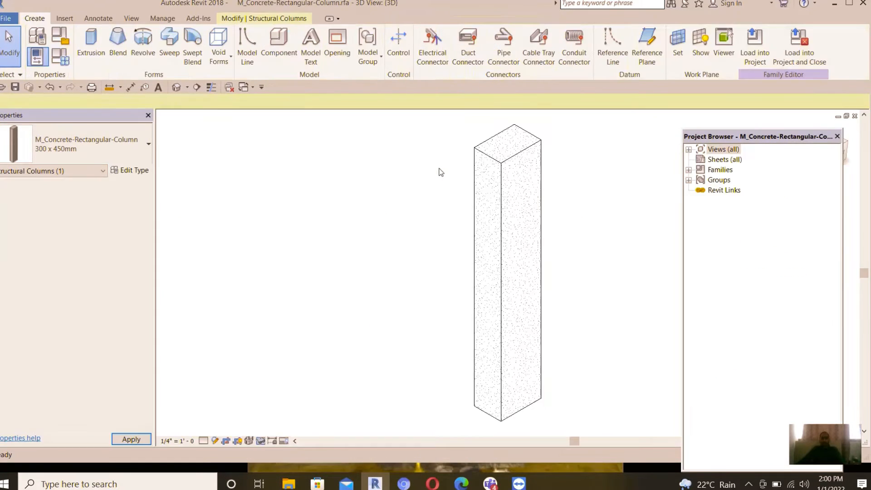
left_click(541, 166)
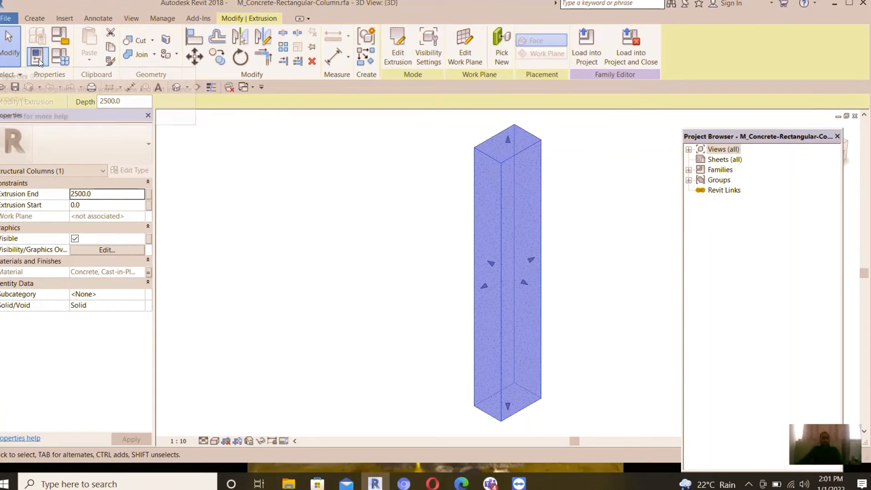
left_click(63, 62)
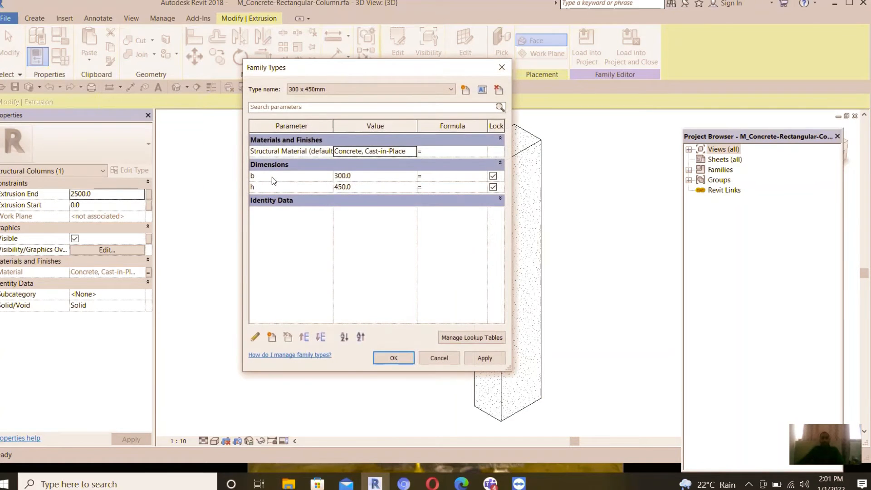
- Change the column family's dimension parameter b from a type to an instance parameter
left_click(278, 179)
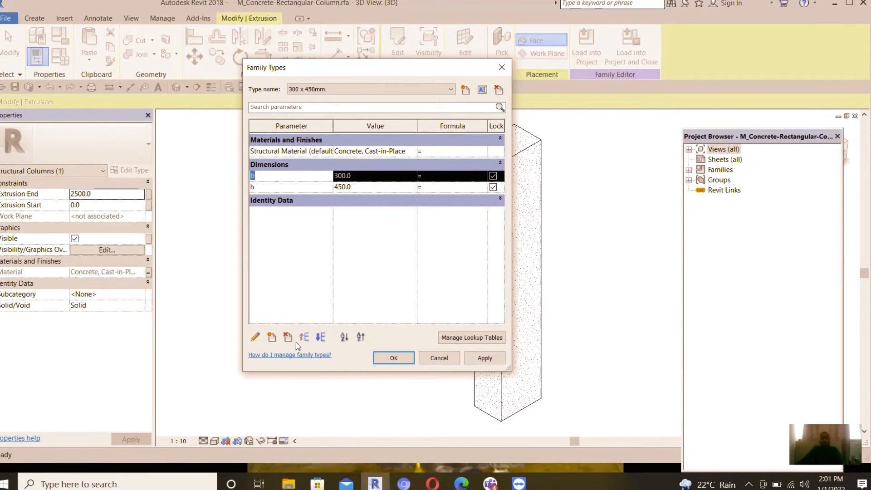
left_click(256, 338)
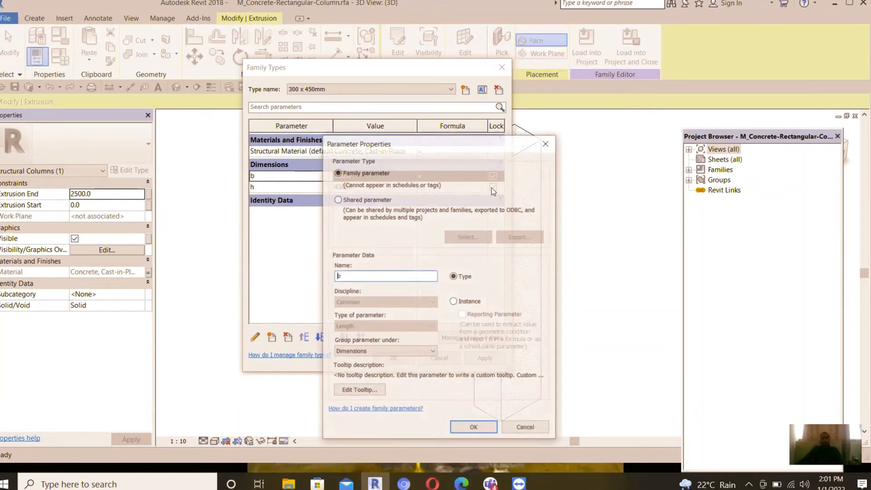
left_click(454, 301)
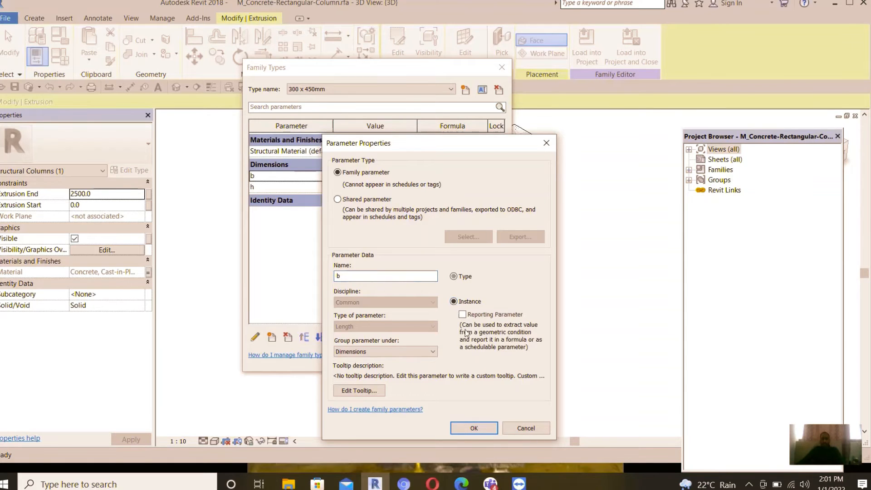
left_click(474, 429)
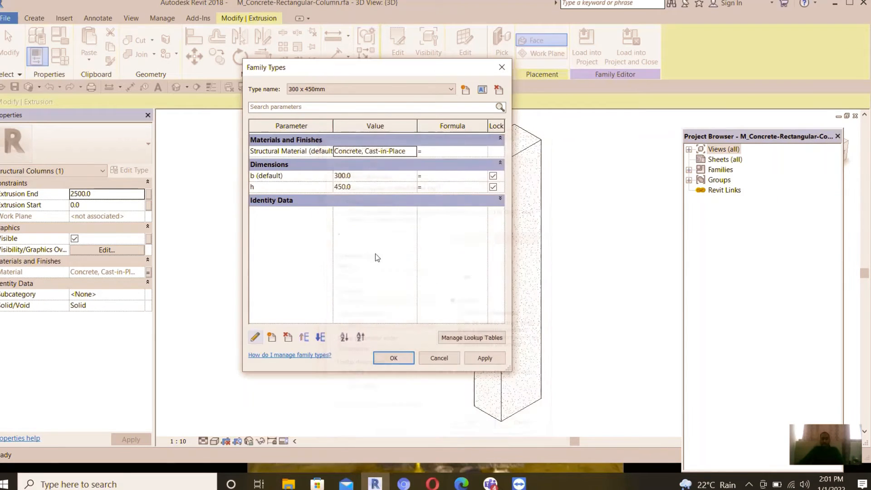
- Change the column family's dimension parameter h from a type to an instance parameter
left_click(279, 187)
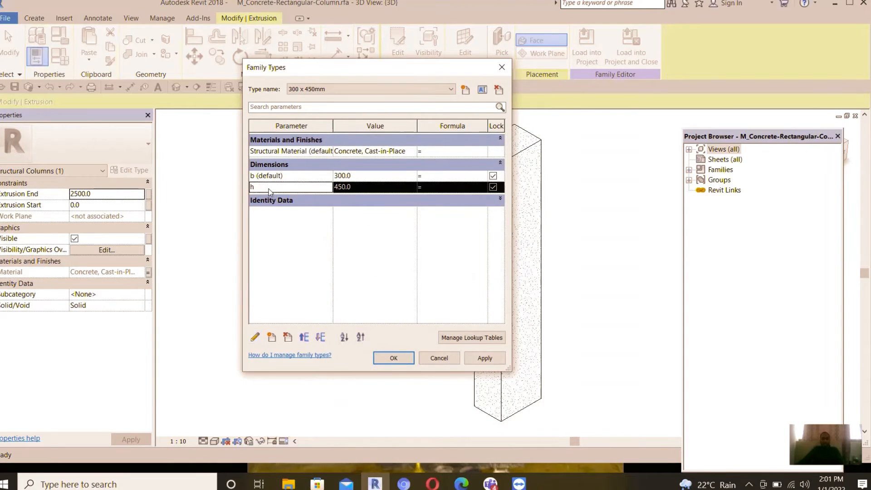
left_click(255, 337)
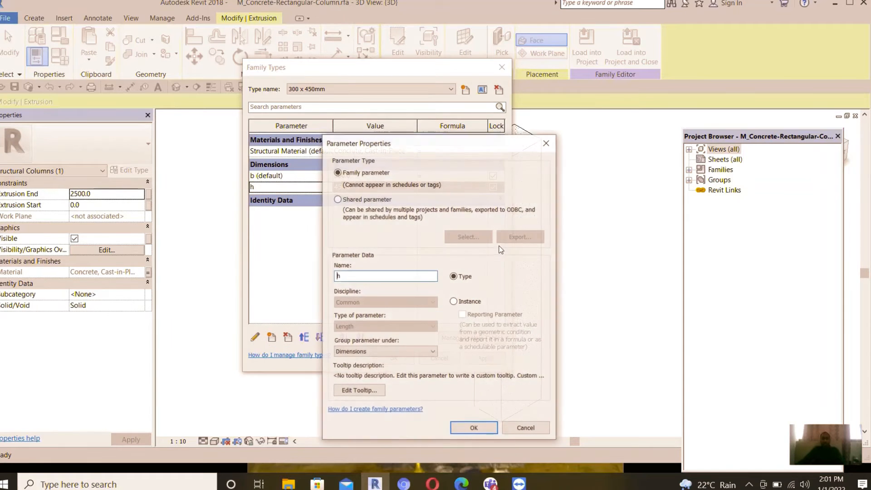
left_click(453, 301)
left_click(473, 428)
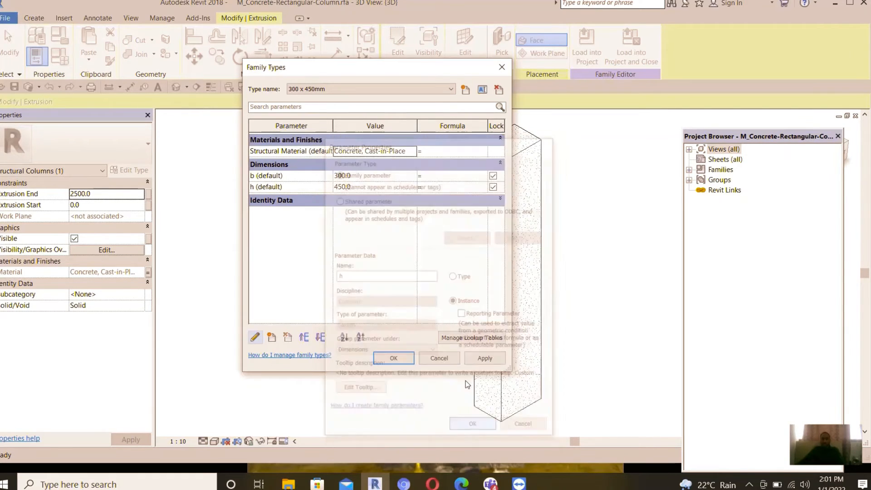
- Apply the family type changes and load the column family back into the CLASS project, overwriting the existing version
left_click(485, 359)
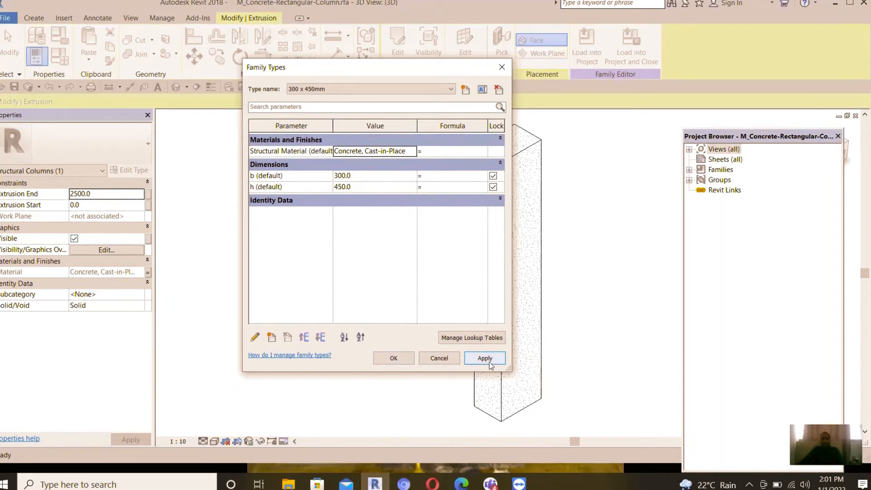
left_click(407, 358)
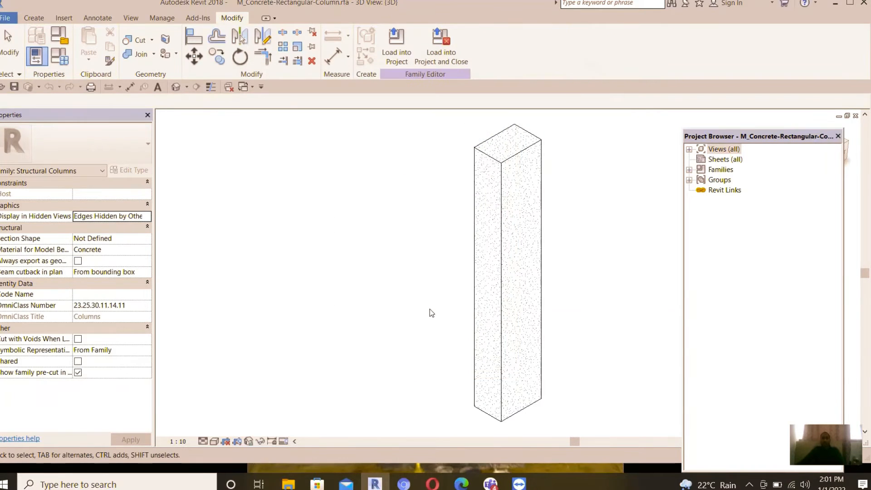
left_click(398, 55)
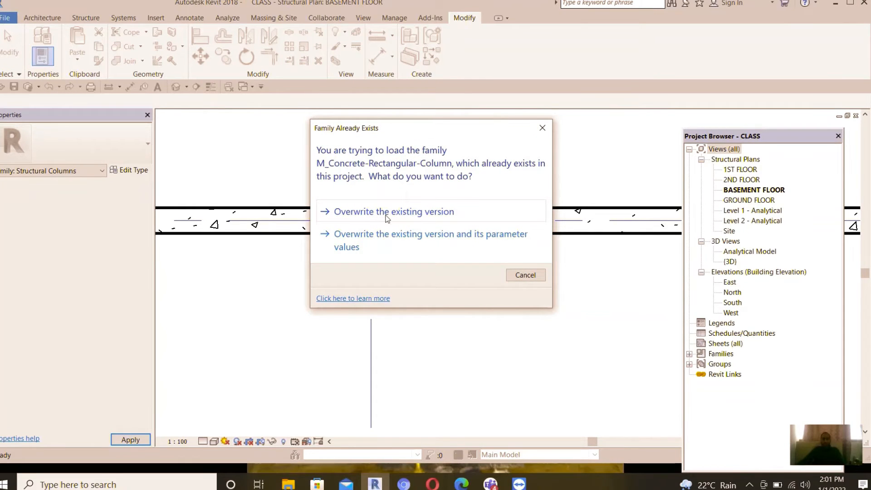
left_click(386, 214)
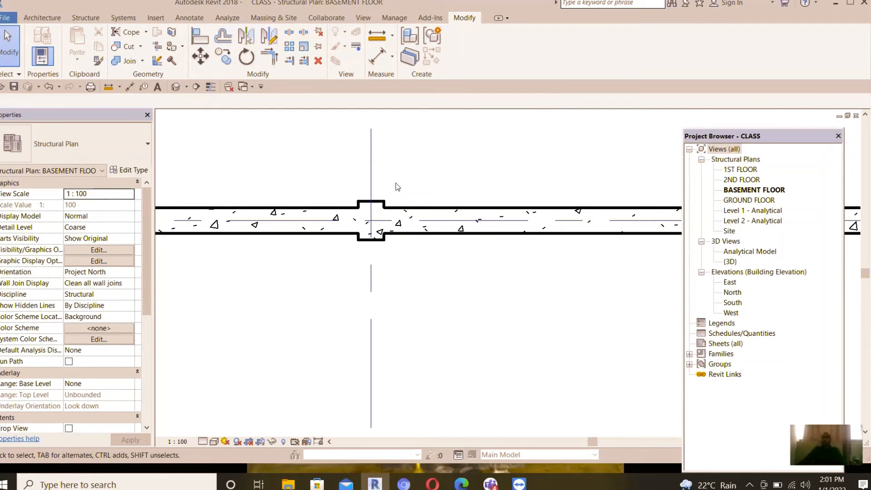
- Duplicate the type of the column at E-2 as C1 and set its Type Mark to C1
left_click(382, 197)
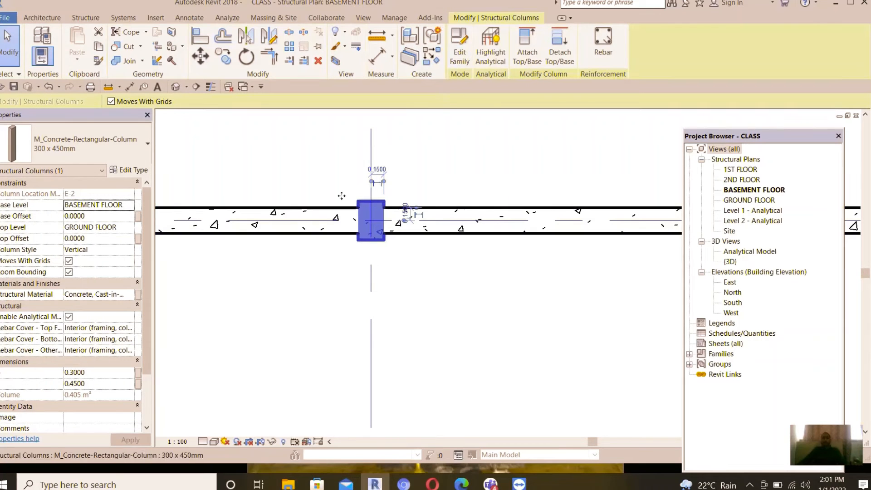
left_click(129, 170)
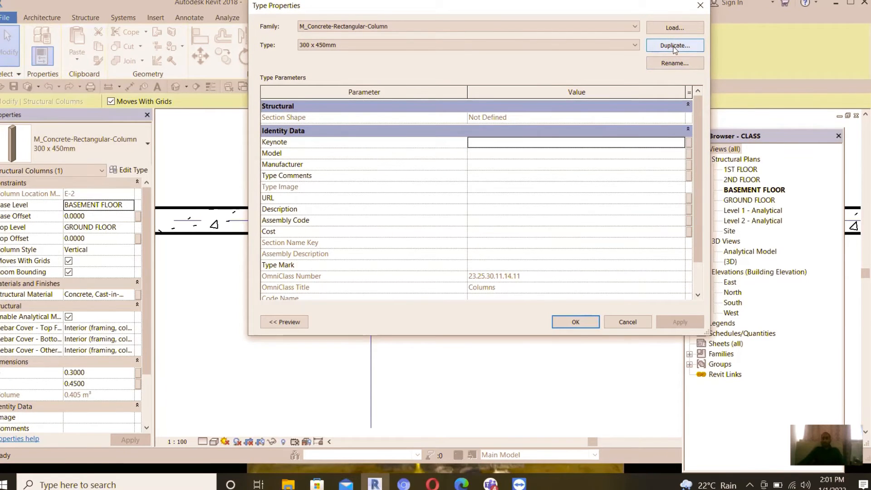
left_click(674, 46)
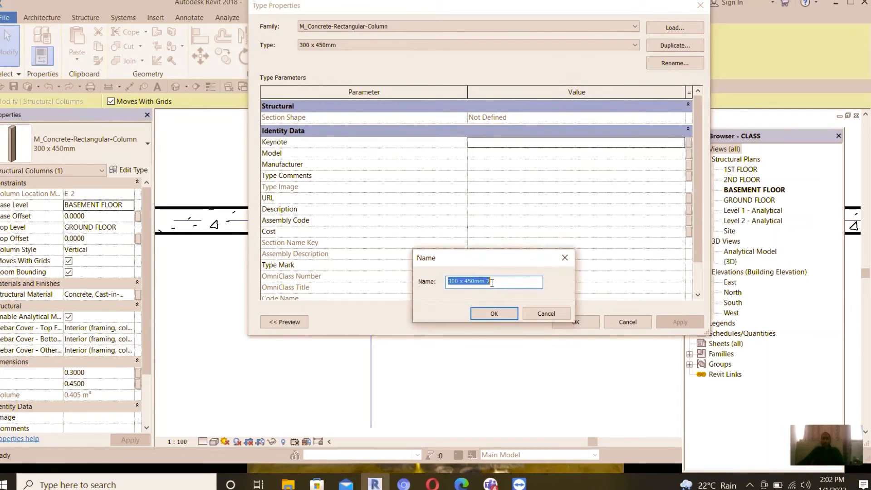
type("C1")
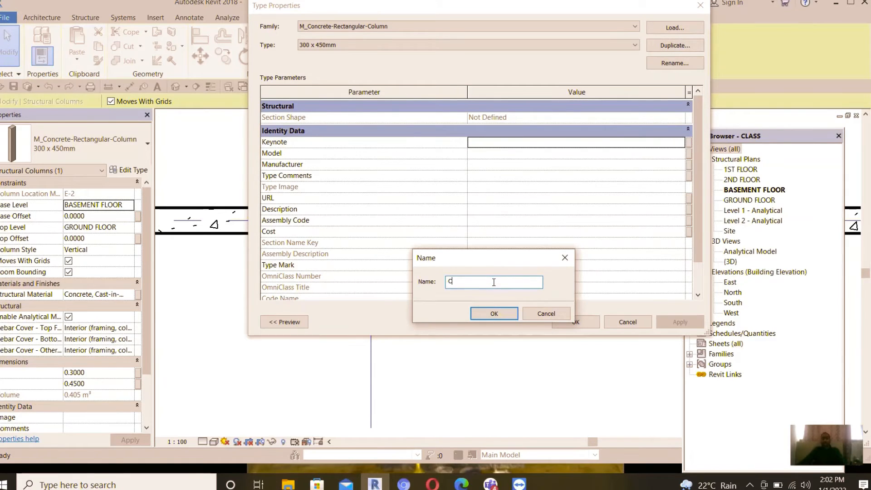
left_click(498, 315)
left_click(495, 264)
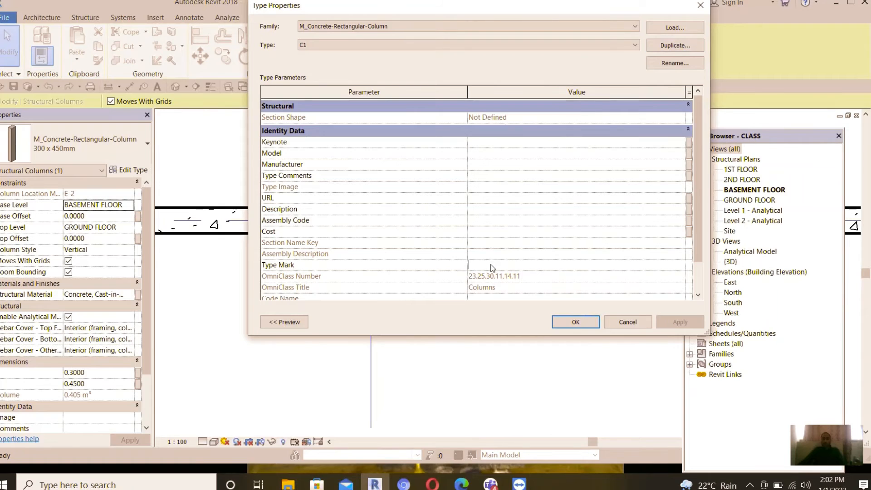
type("C1")
left_click(575, 323)
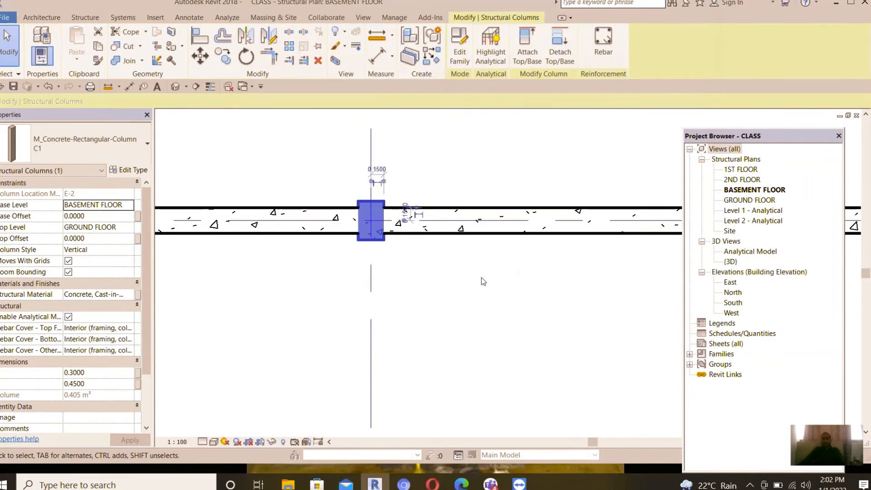
left_click(480, 272)
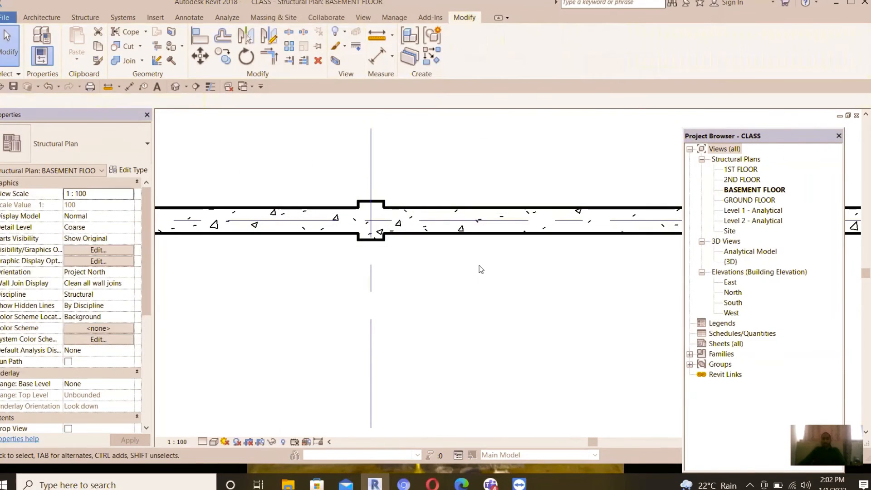
left_click(381, 204)
left_click(403, 171)
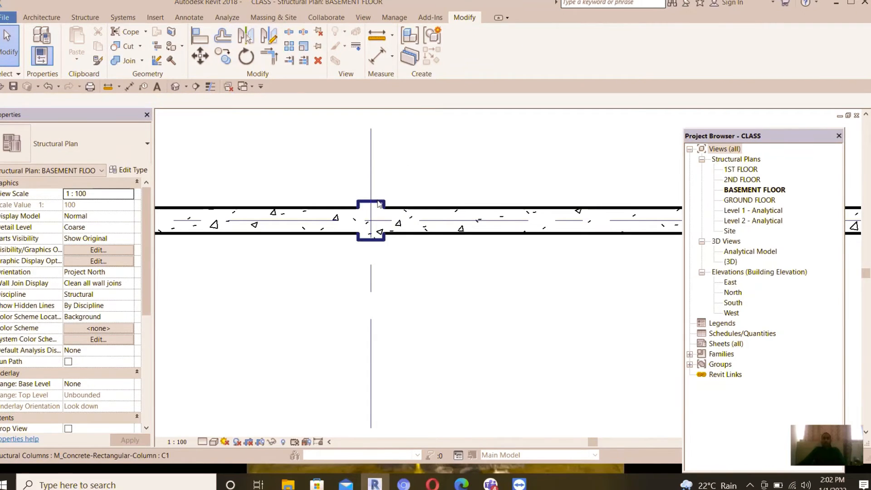
left_click(379, 203)
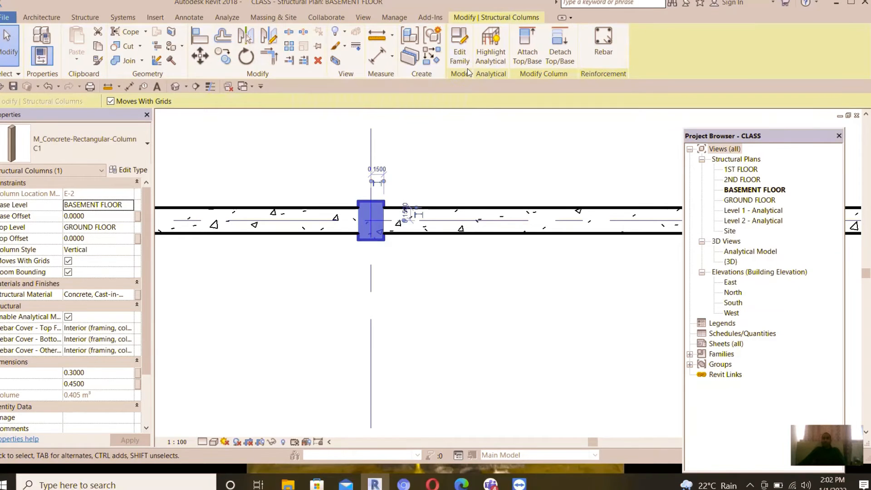
left_click(445, 175)
- Copy the C1 column from grid intersection E-2 to E-3
scroll(454, 168, "down", 3)
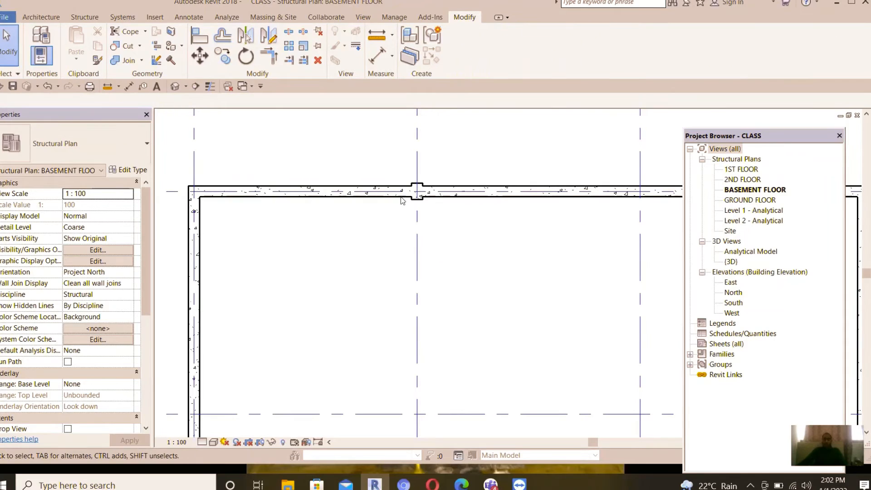
left_click_drag(384, 163, 462, 224)
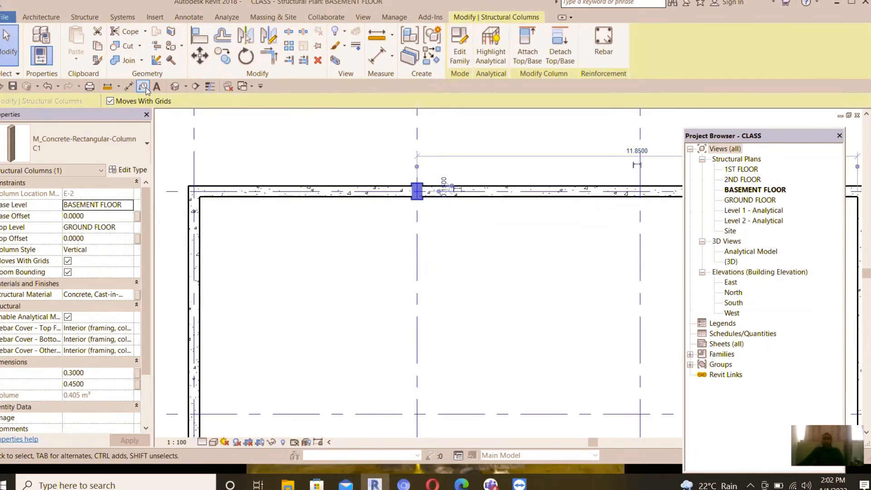
left_click(222, 55)
scroll(413, 186, "up", 2)
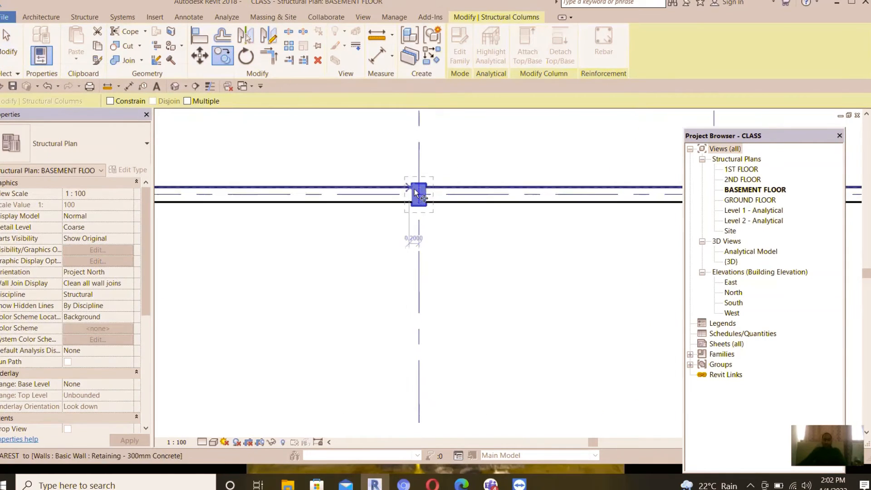
left_click(420, 196)
scroll(379, 198, "down", 4)
scroll(518, 193, "up", 4)
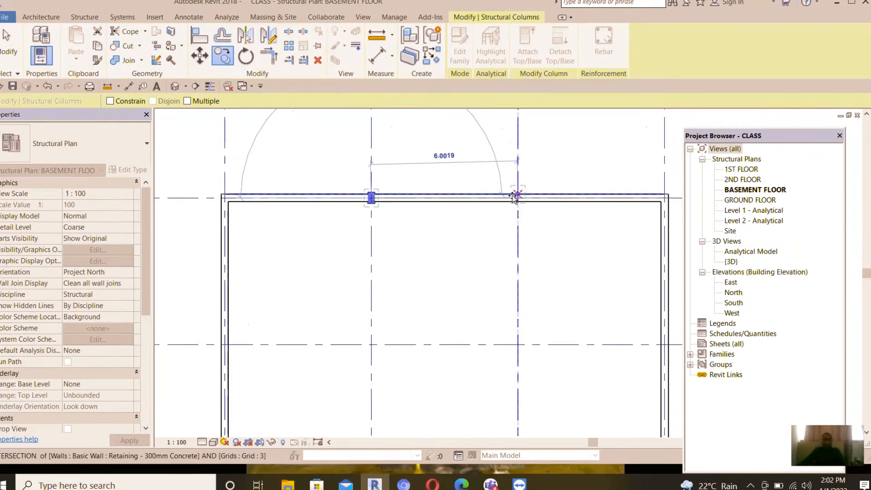
left_click(518, 200)
scroll(507, 120, "down", 3)
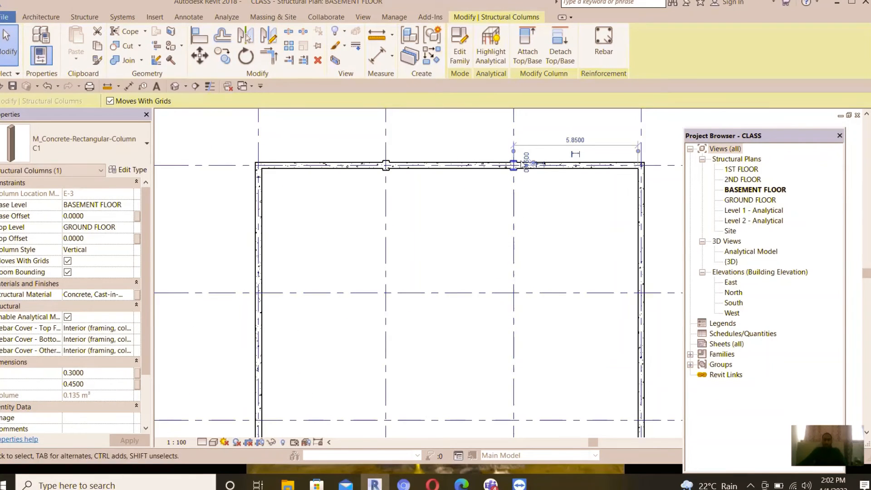
- Copy the C1 column from grid intersection E-3 to the wall corner at E-4
left_click(224, 57)
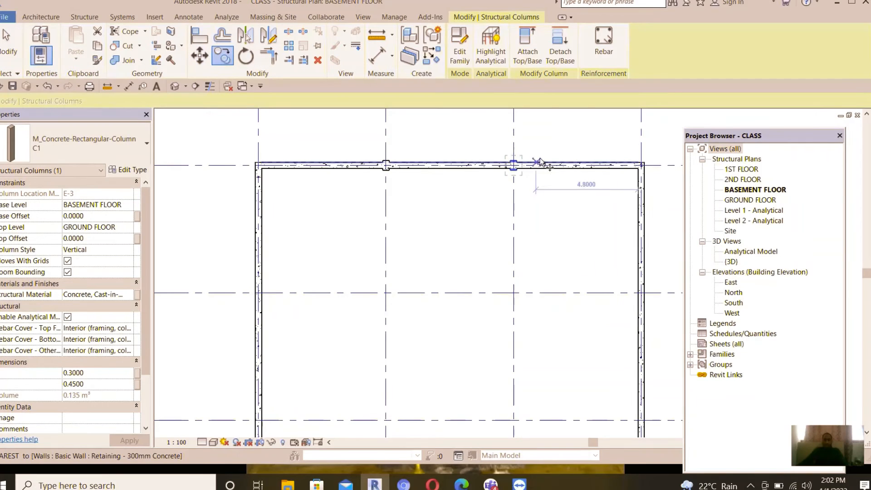
scroll(530, 163, "up", 2)
left_click(508, 167)
scroll(571, 174, "down", 3)
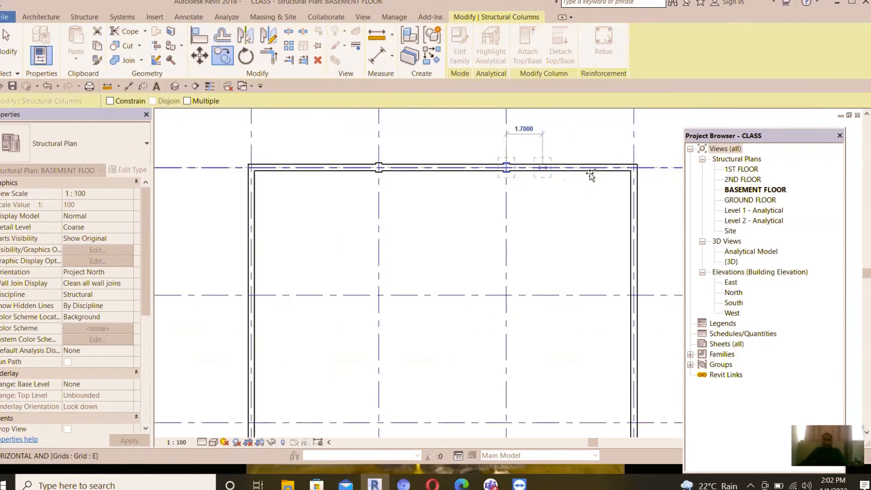
scroll(644, 168, "up", 3)
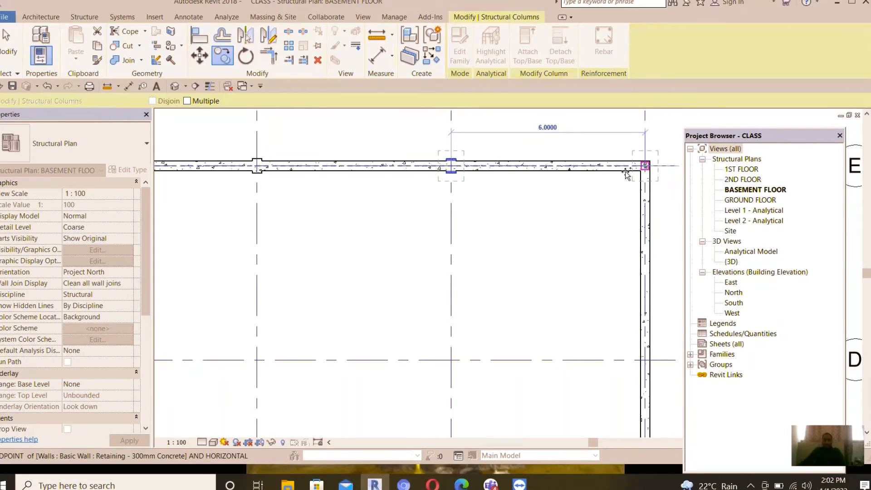
left_click(644, 168)
scroll(589, 172, "down", 2)
scroll(575, 174, "down", 1)
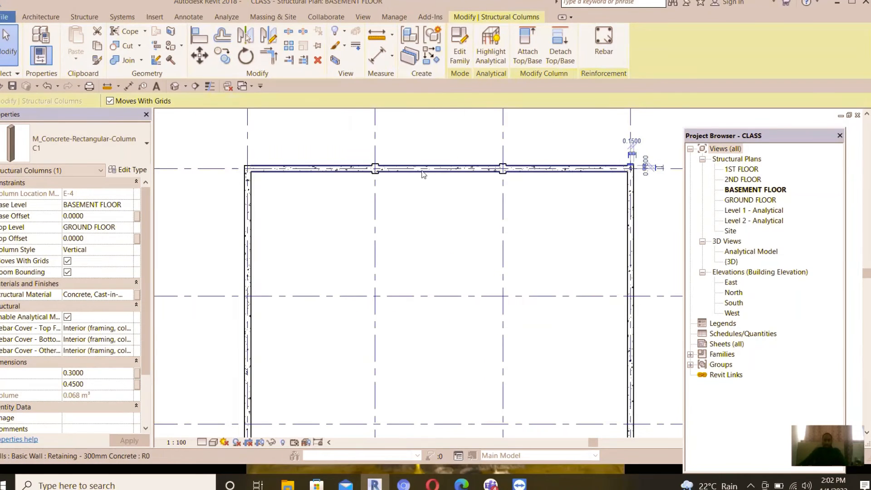
- Copy the C1 column from E-4 18 m along grid E to the wall corner at E-1
left_click(223, 54)
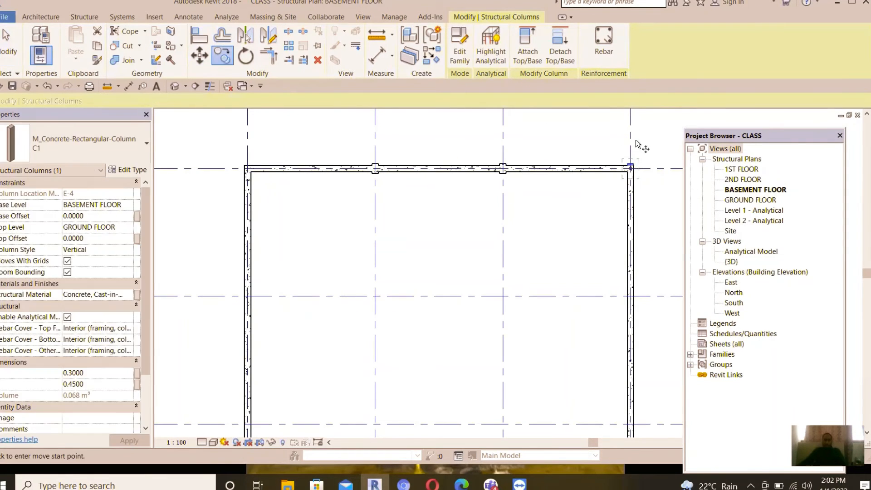
scroll(630, 172, "up", 2)
left_click(628, 173)
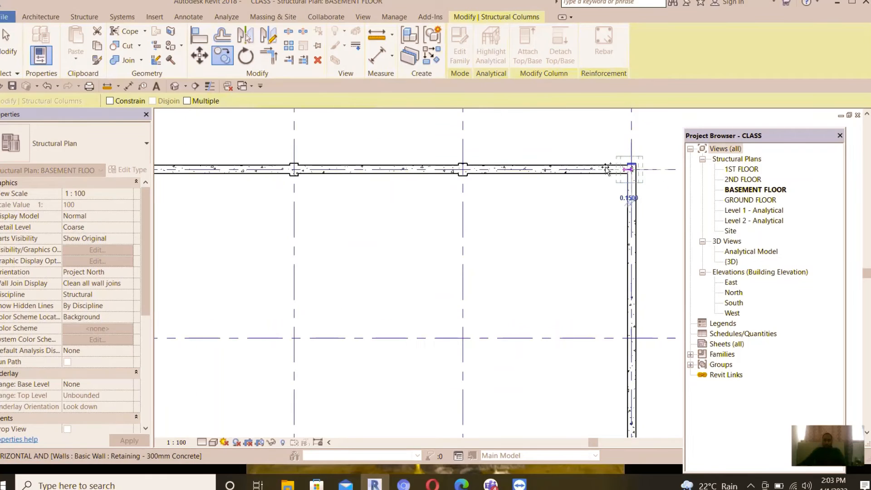
scroll(630, 172, "down", 1)
scroll(297, 171, "up", 2)
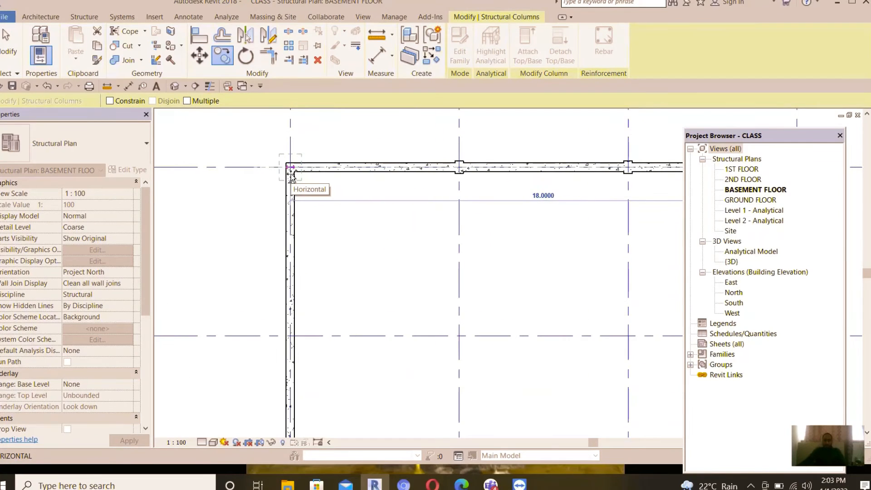
left_click(290, 166)
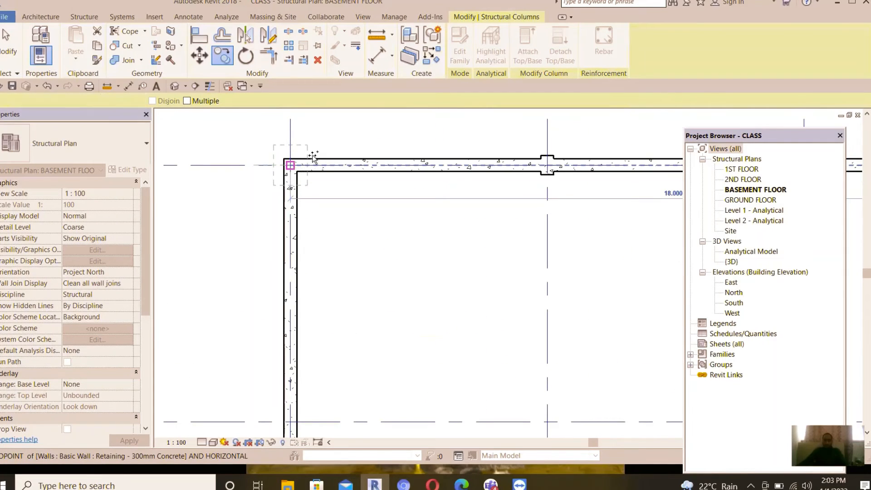
key("Escape")
scroll(278, 150, "down", 5)
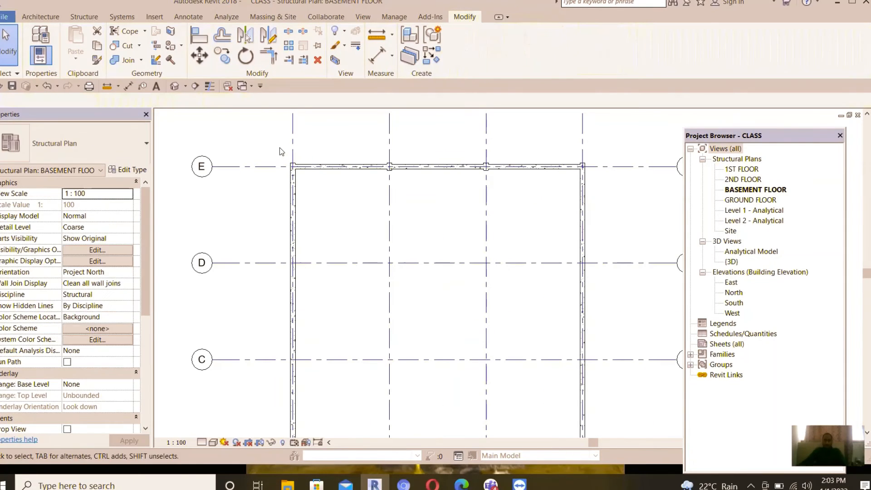
left_click_drag(270, 147, 339, 145)
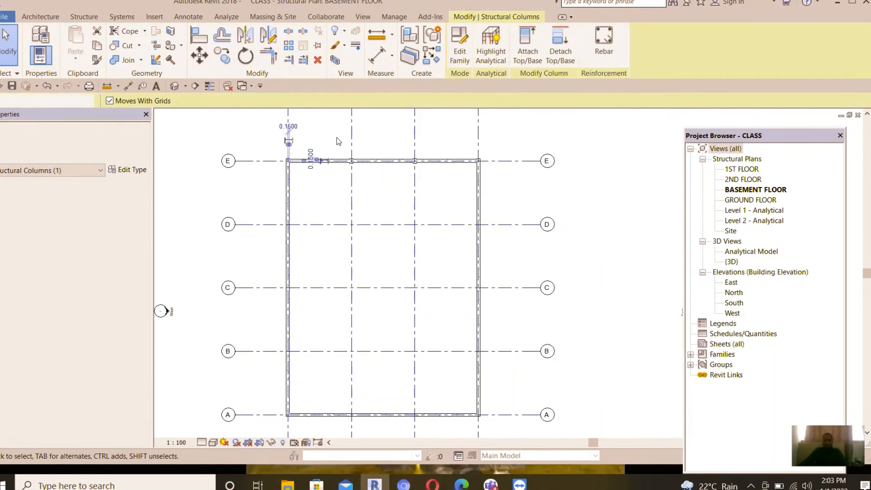
key("Escape")
scroll(335, 144, "up", 1)
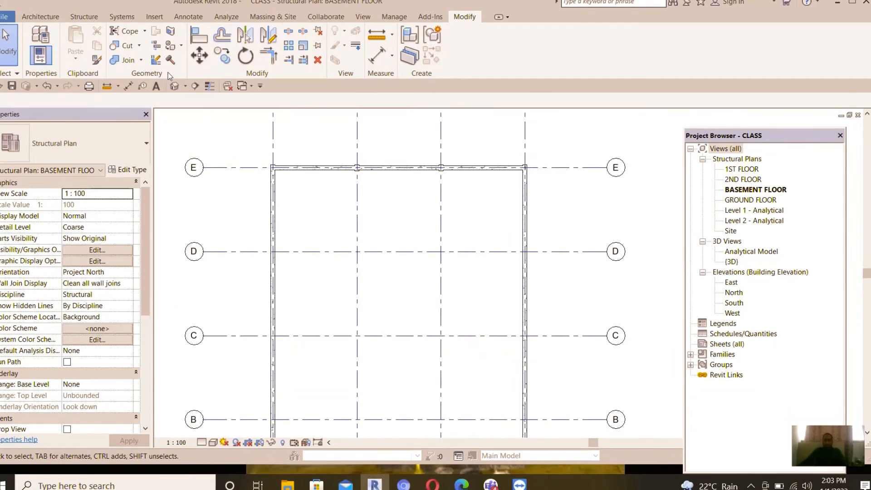
- Place 300 x 450mm vertical structural columns at the intersections of grids 1–4 with grids A–D using At Grids
left_click(79, 21)
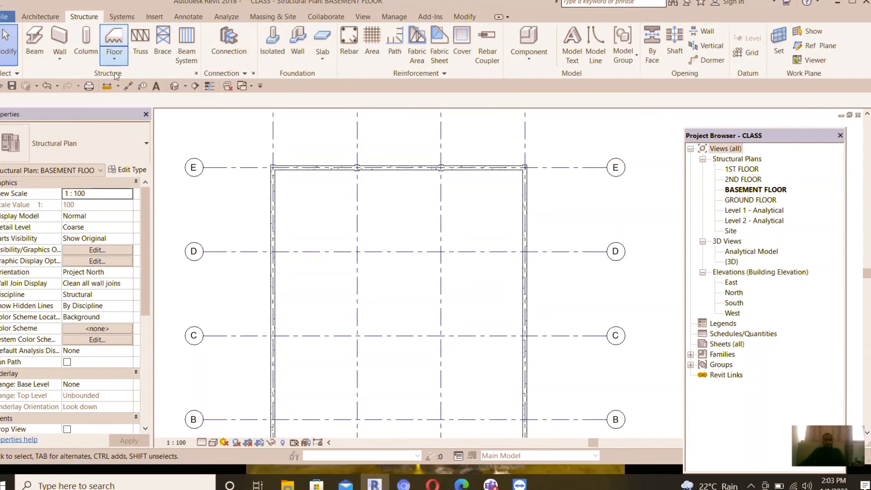
left_click(83, 45)
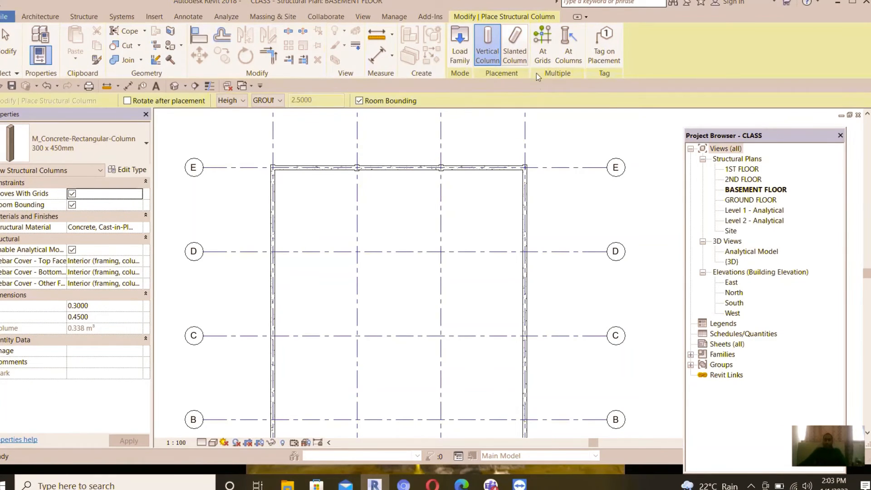
scroll(545, 155, "down", 2)
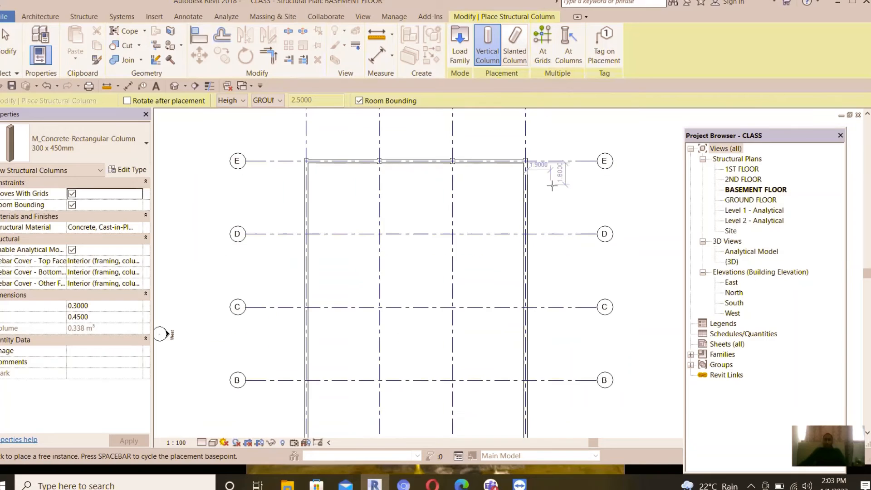
left_click(546, 66)
scroll(561, 208, "down", 1)
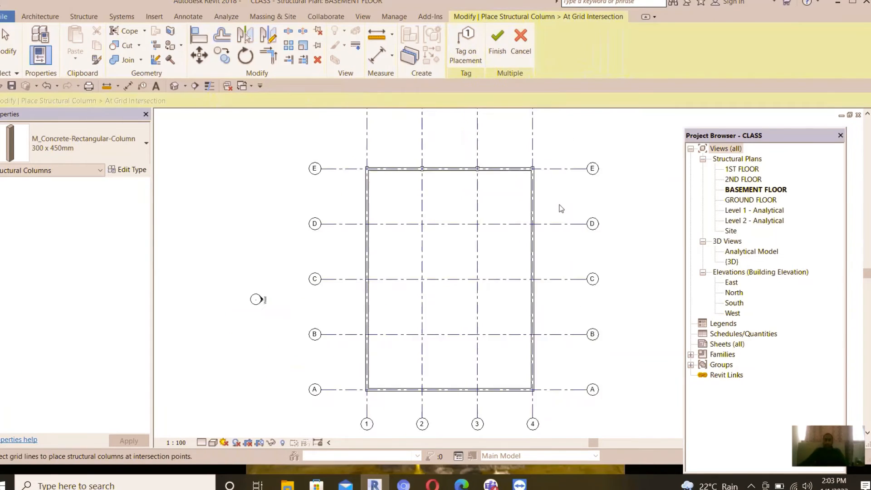
scroll(561, 208, "down", 1)
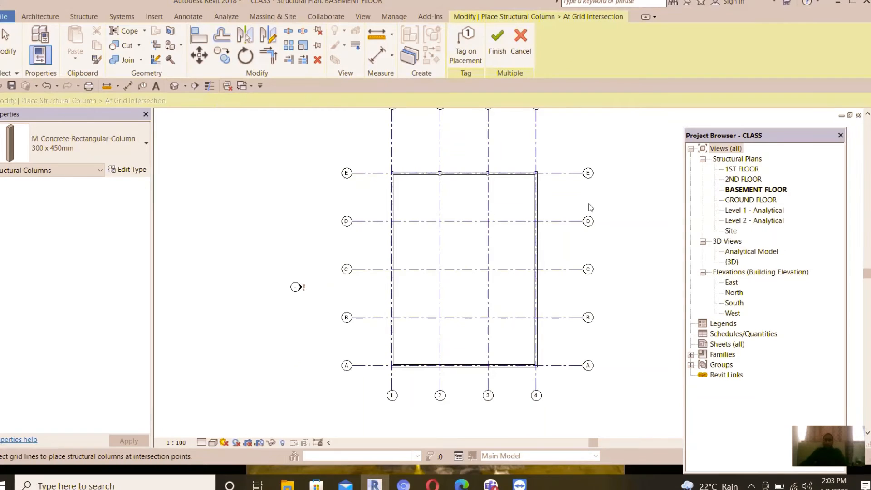
left_click_drag(609, 207, 363, 374)
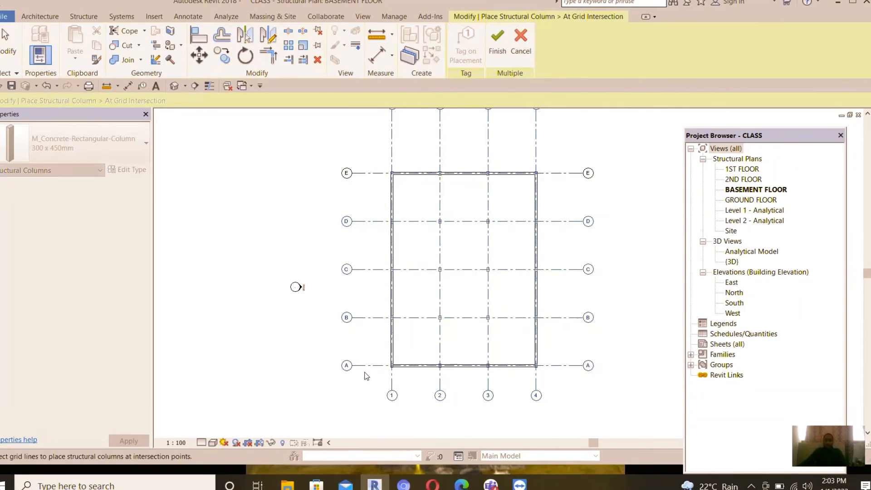
left_click(498, 45)
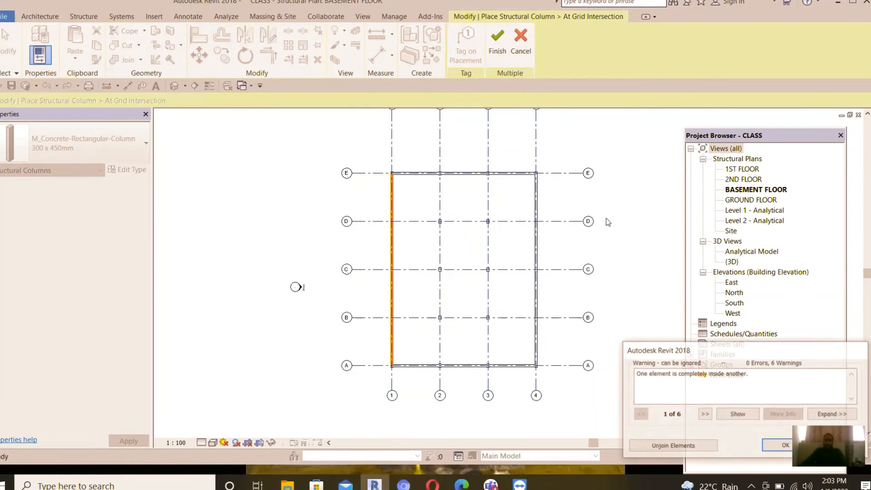
left_click(771, 446)
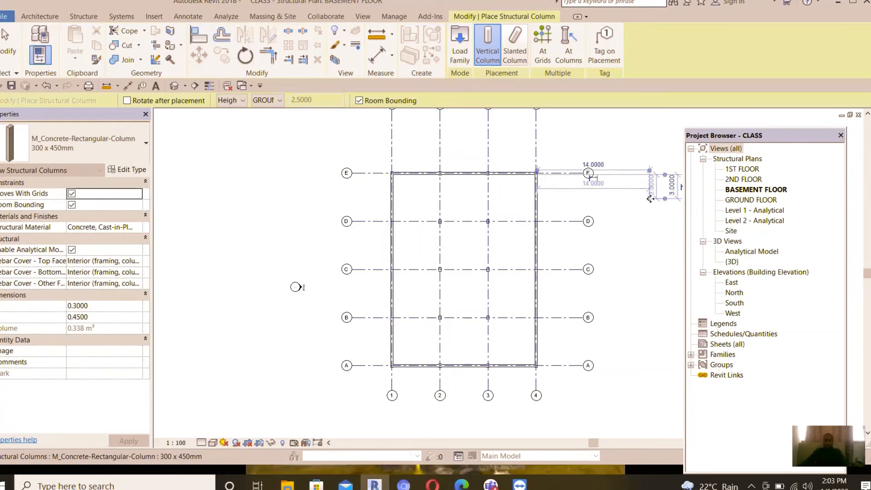
key("Escape")
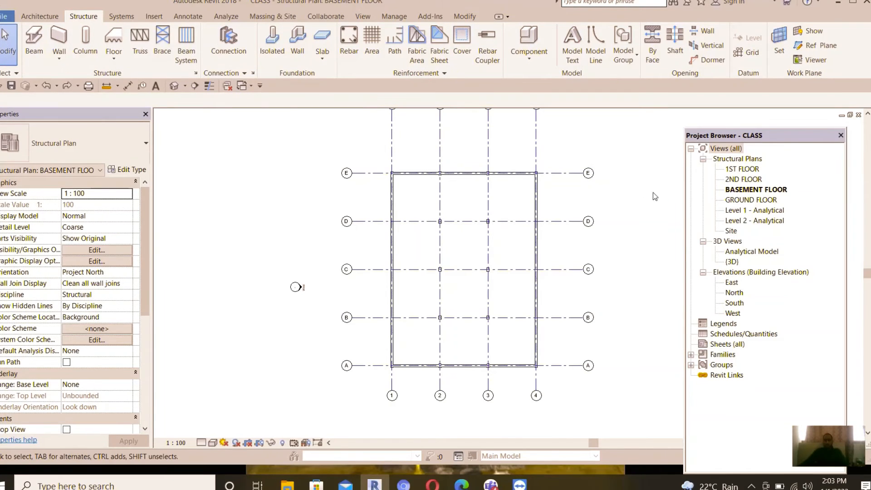
- Open the 3D view, set it to the Shaded visual style and Fine detail level, and inspect the basement columns
scroll(474, 213, "up", 2)
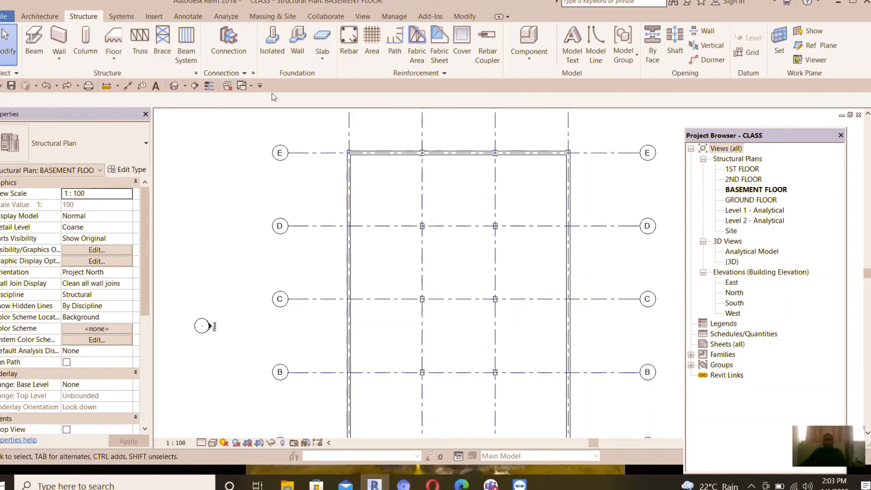
left_click(173, 86)
scroll(467, 223, "down", 2)
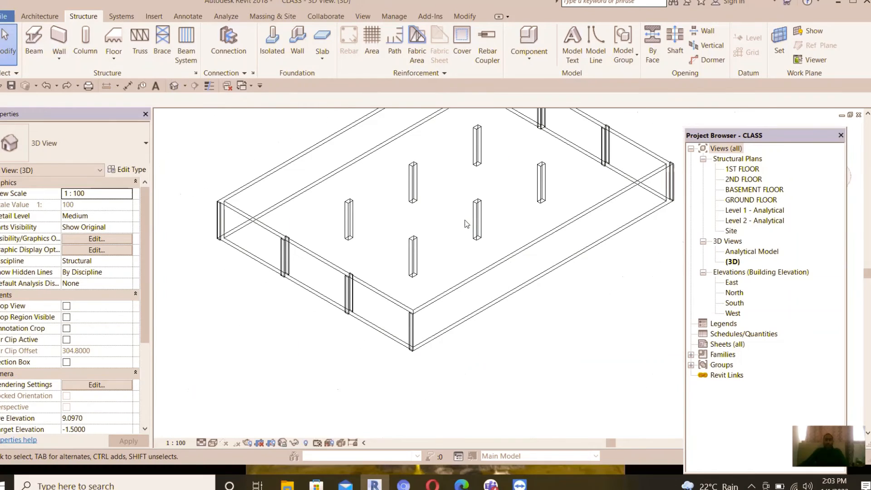
middle_click_drag(457, 200, 521, 210, "shift")
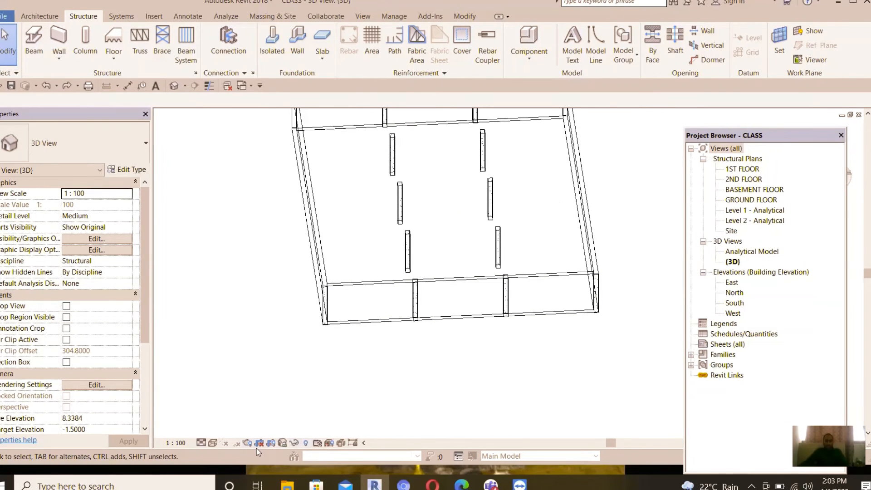
left_click(213, 444)
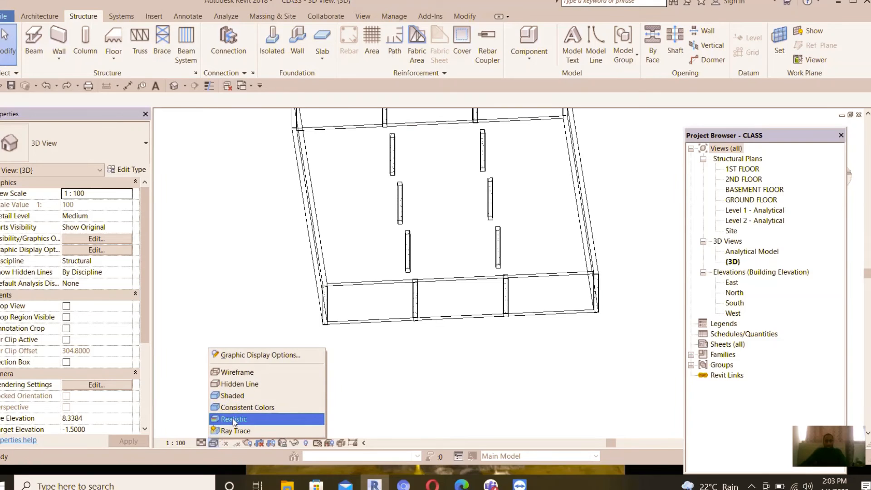
left_click(245, 395)
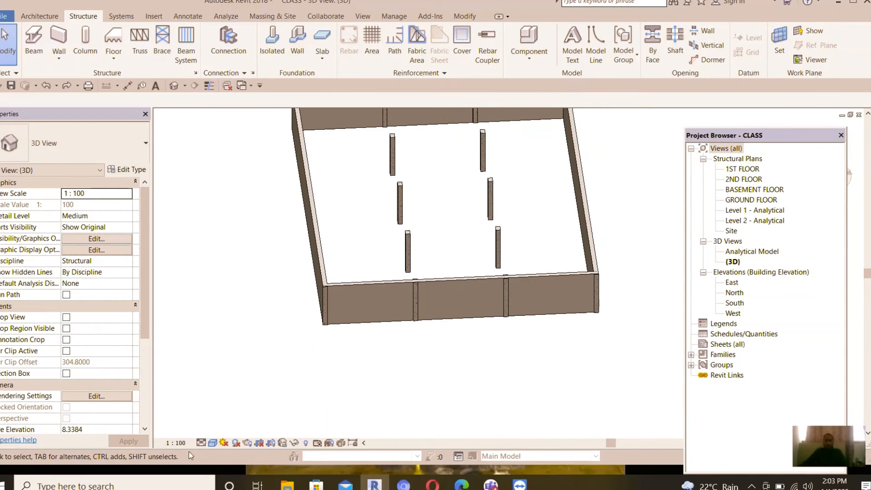
left_click(201, 443)
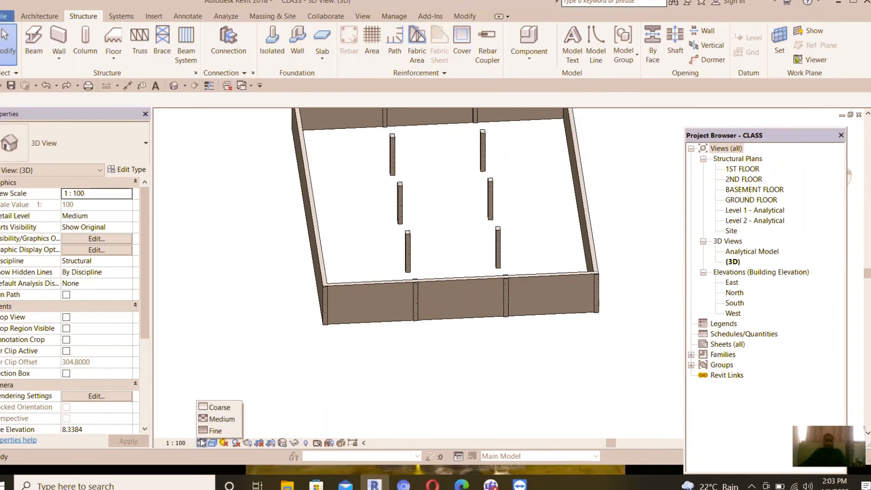
left_click(216, 433)
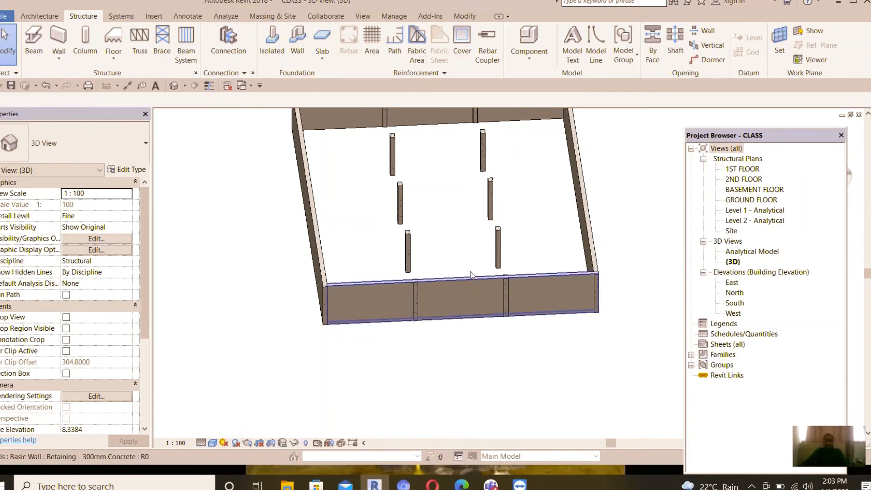
middle_click_drag(471, 295, 443, 381)
middle_click_drag(480, 322, 344, 313, "shift")
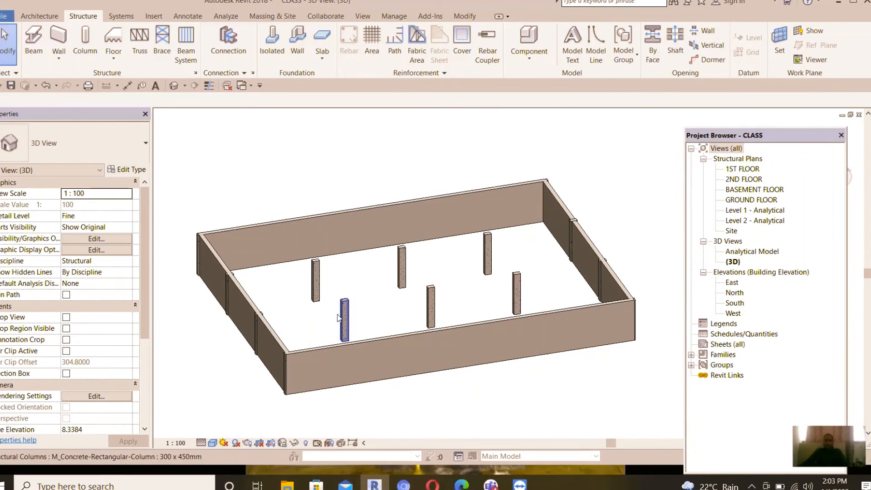
scroll(344, 313, "up", 5)
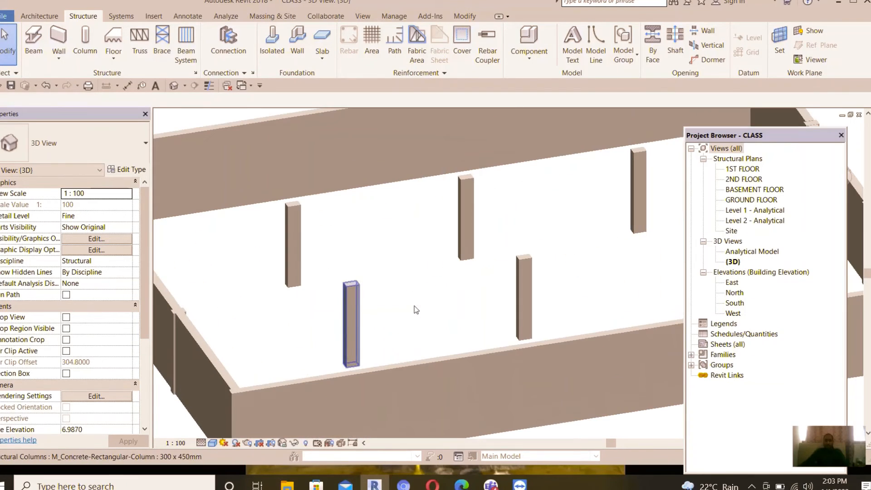
- In the BASEMENT FLOOR plan, select the whole structure and filter the selection to Structural Columns only, excluding grids and walls
double_click(740, 190)
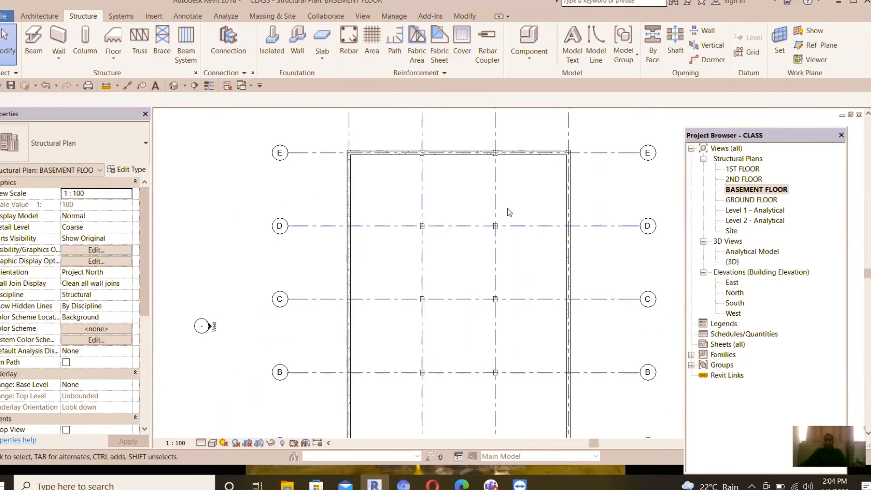
scroll(518, 270, "up", 2)
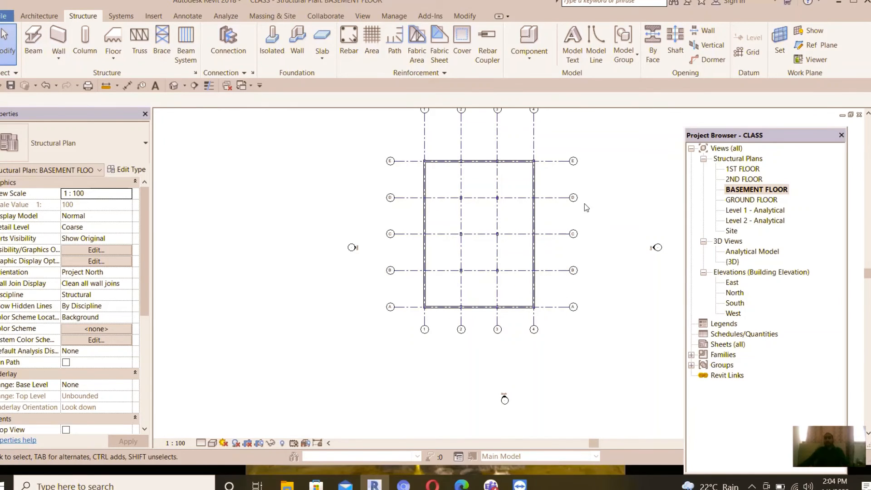
left_click_drag(566, 141, 376, 318)
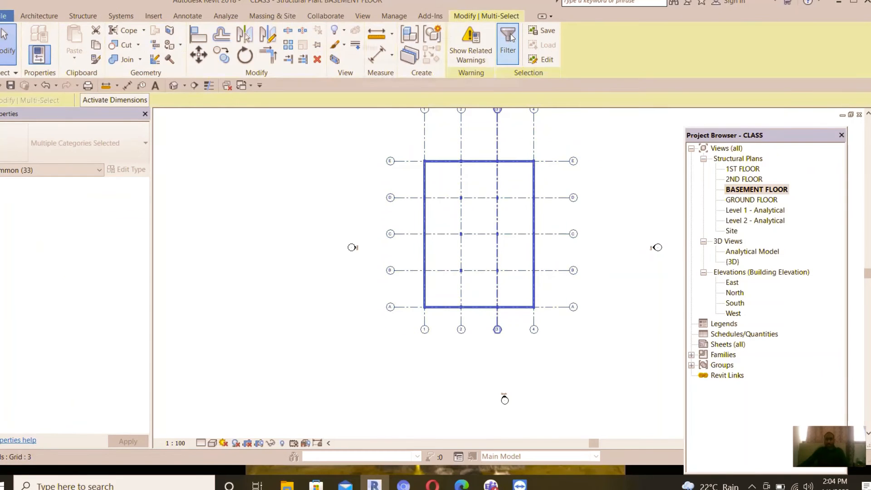
left_click(510, 34)
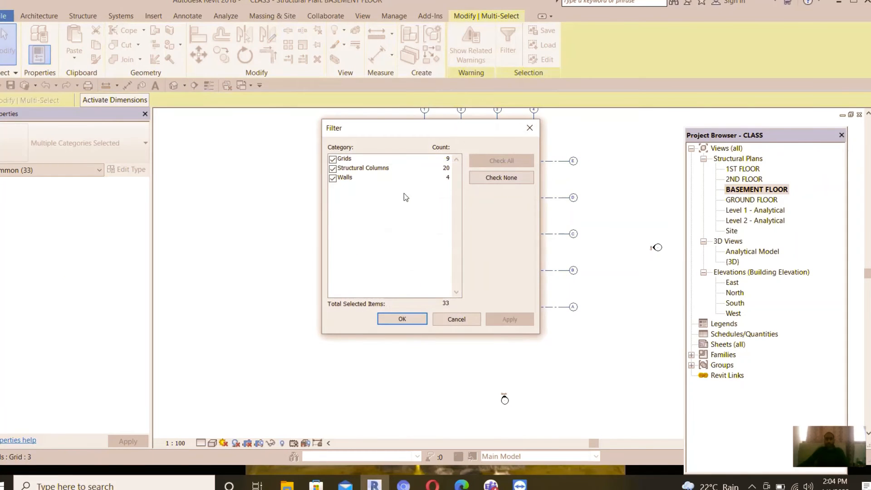
left_click(332, 178)
left_click(333, 160)
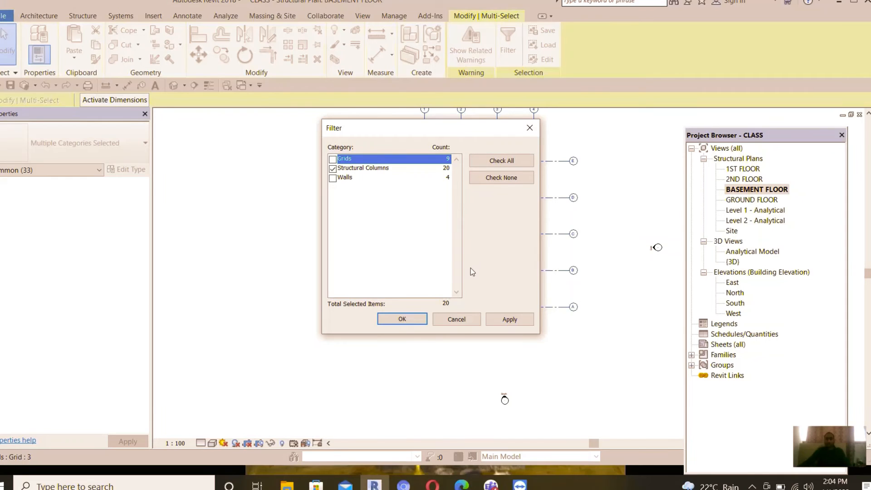
left_click(414, 319)
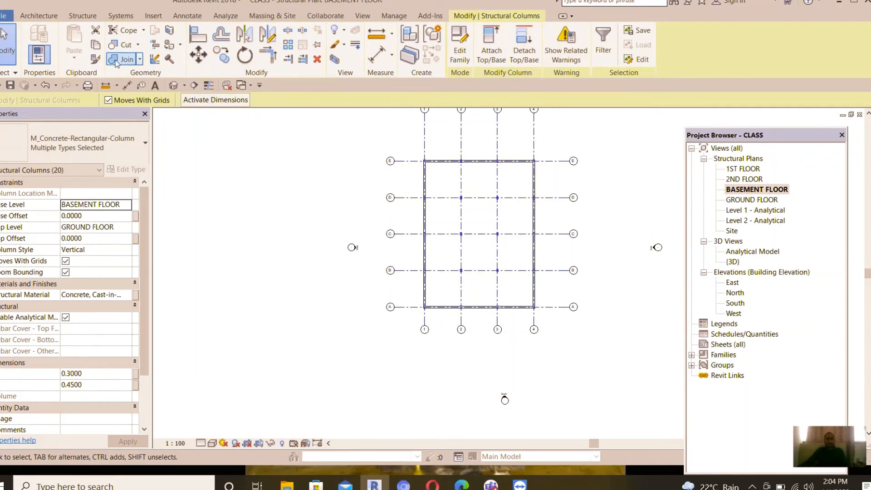
- Copy the selected columns and paste them aligned to the GROUND FLOOR, 1ST FLOOR and 2ND FLOOR levels, and check them in 3D
left_click(95, 45)
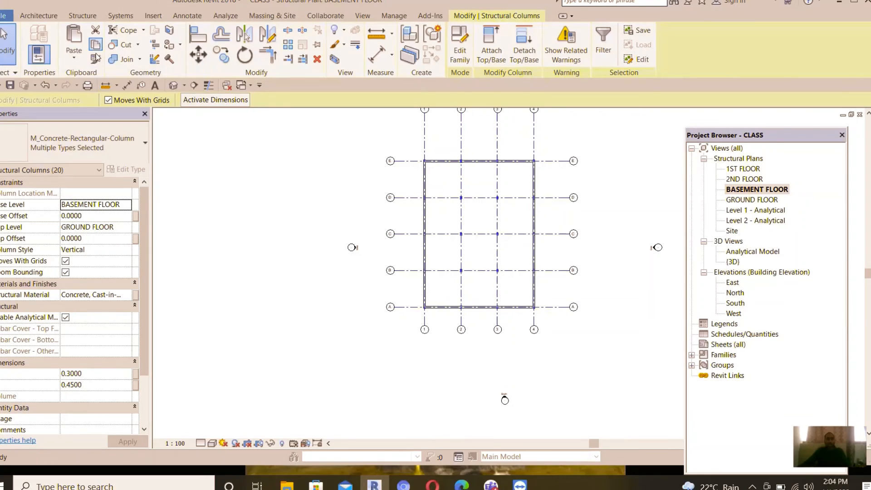
left_click(74, 57)
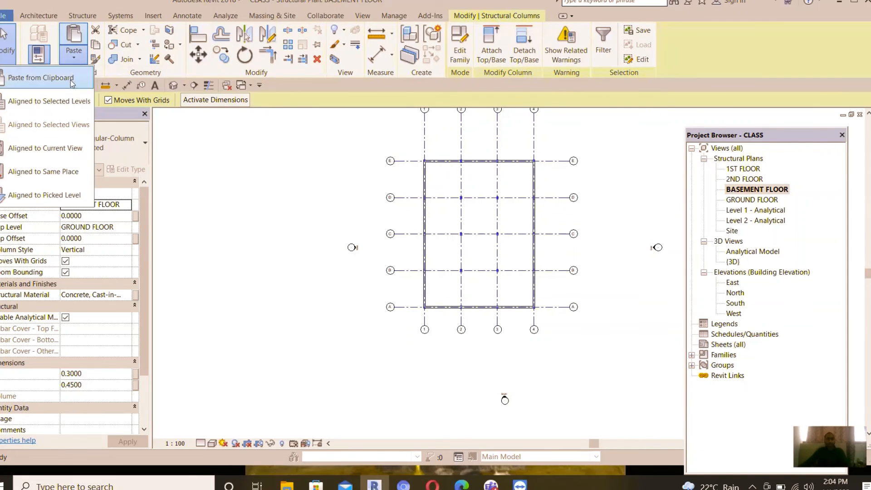
left_click(47, 101)
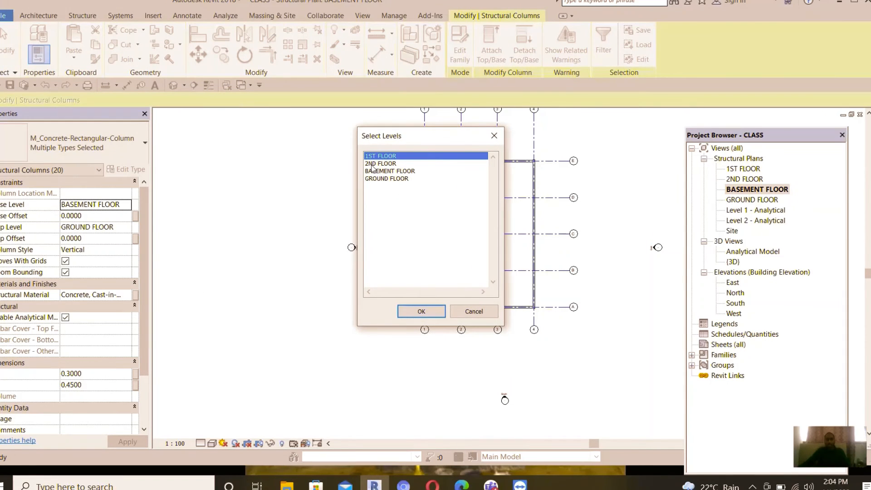
left_click(372, 164)
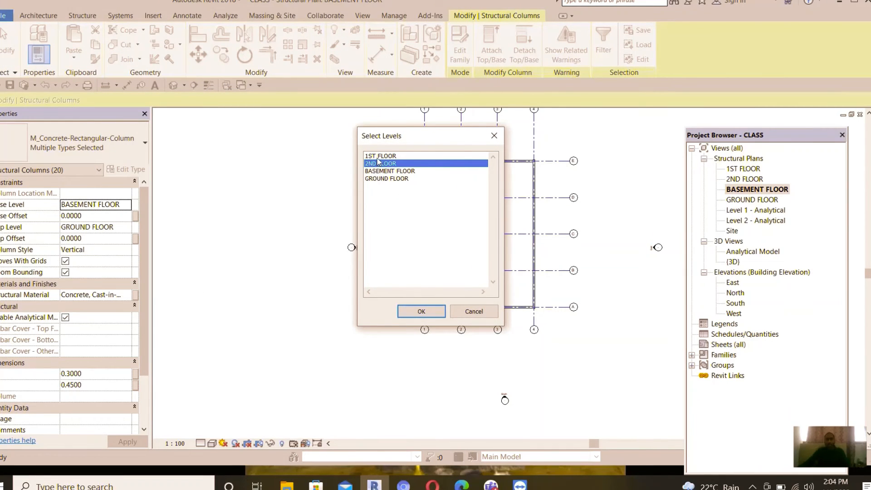
left_click(377, 157, "ctrl")
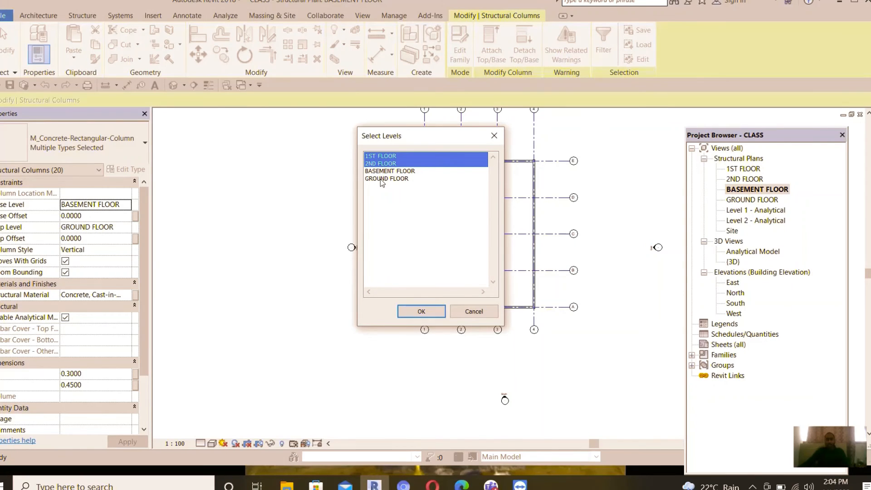
left_click(380, 178, "ctrl")
left_click(421, 312)
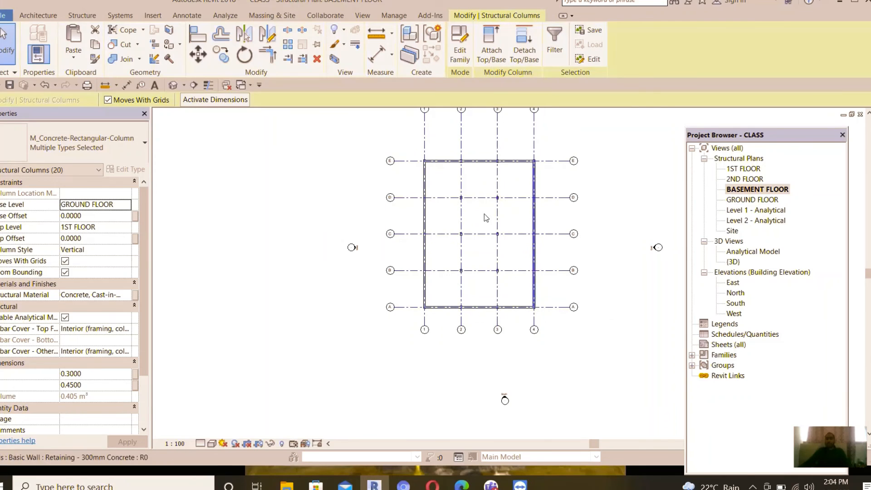
left_click(172, 87)
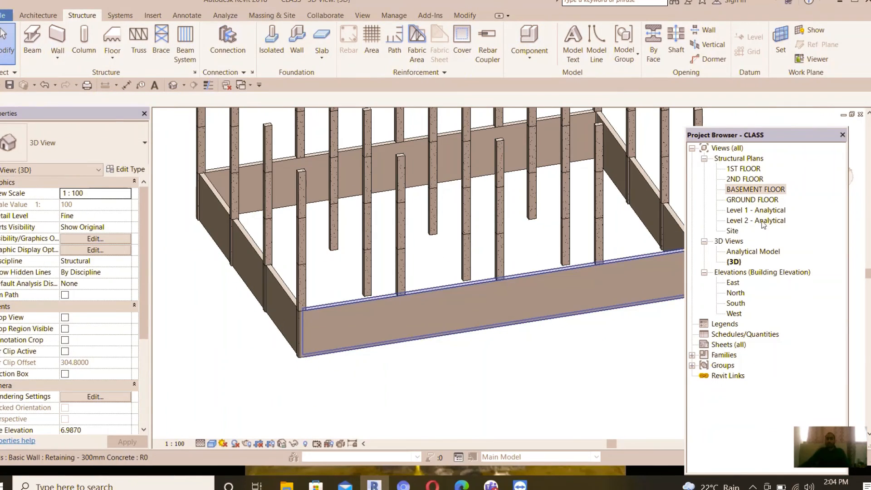
- In the 1ST FLOOR plan, set the cross-section dimensions of the column at grid intersection E-1 to 0.5 x 0.55 m
double_click(743, 170)
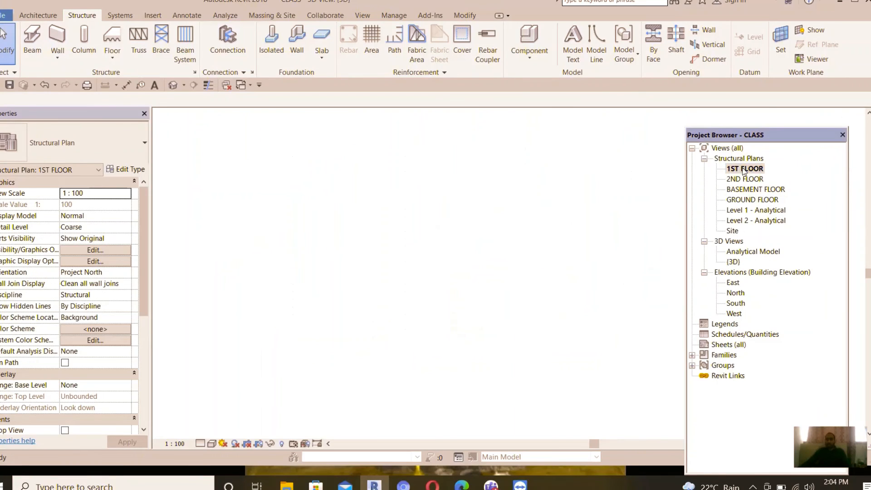
scroll(332, 221, "up", 5)
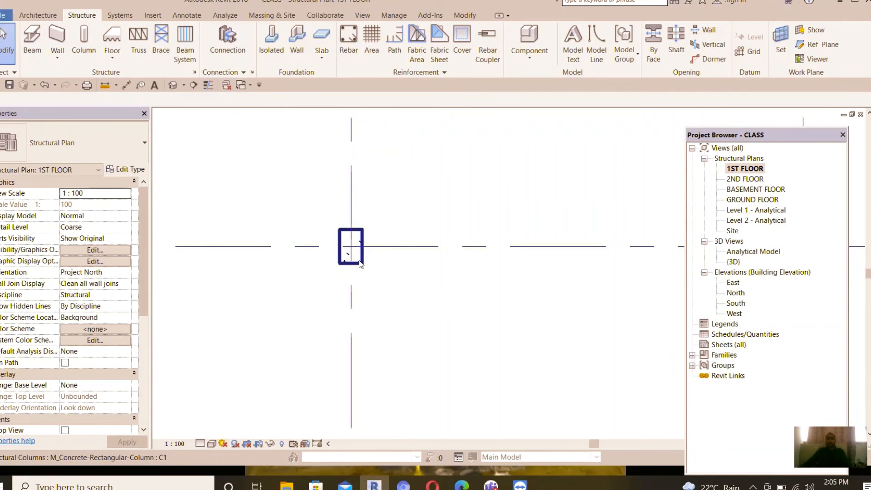
left_click(364, 261)
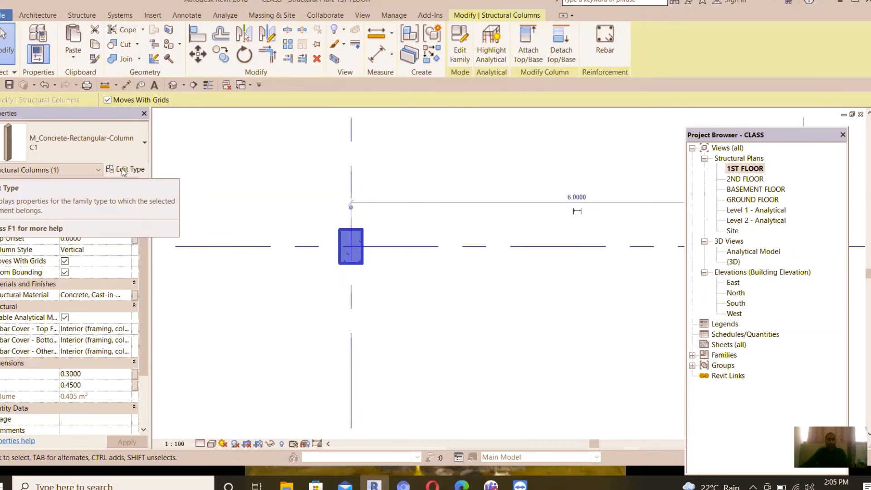
left_click(92, 376)
key("BackSpace")
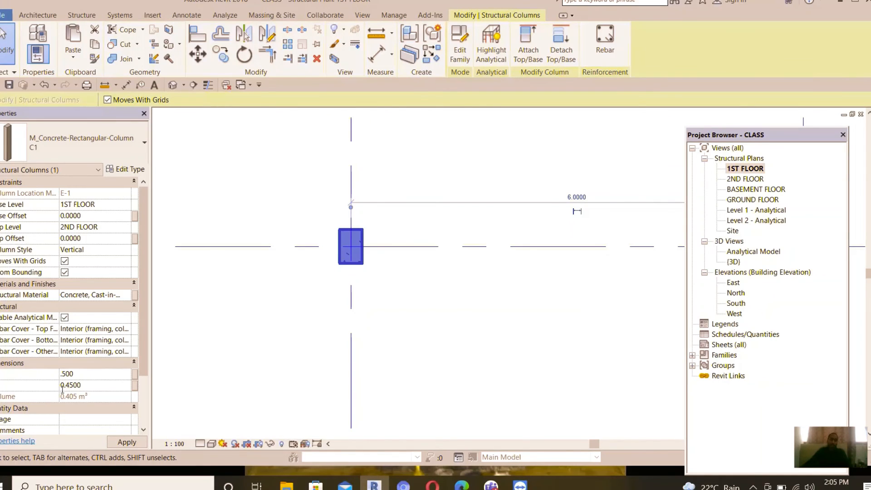
key("Tab")
type(".5")
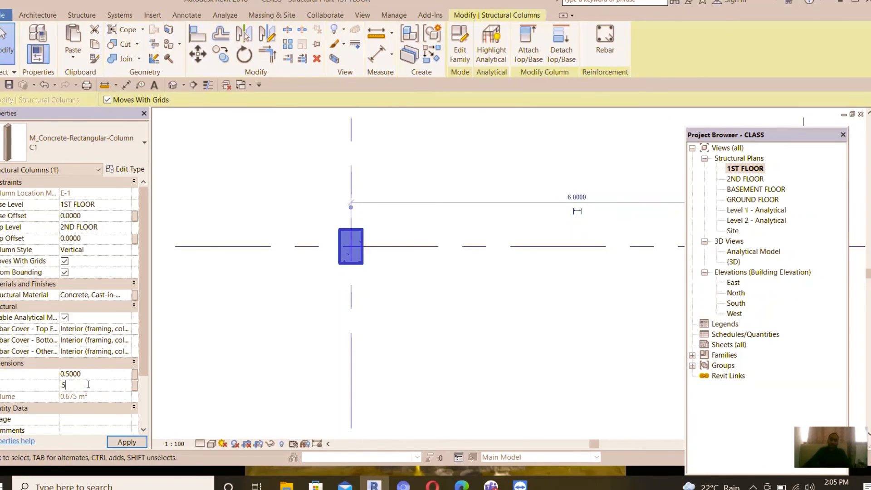
type("50")
key("Return")
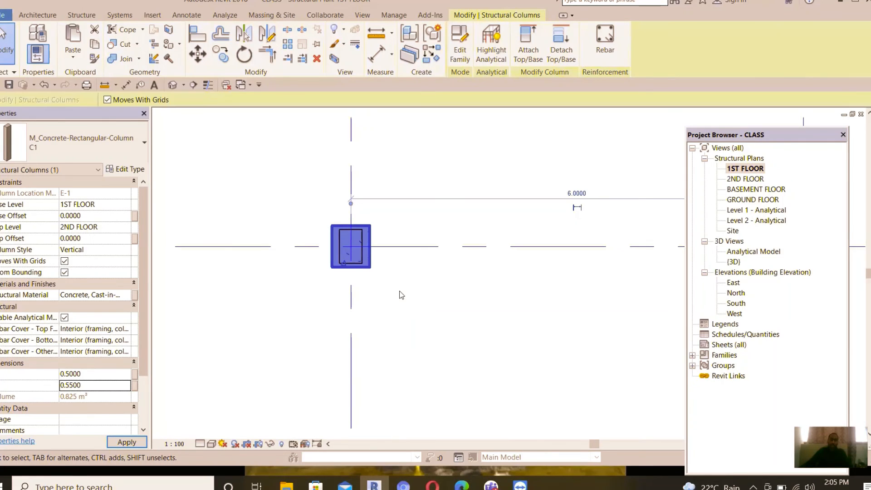
left_click(393, 284)
- Examine the resized column at E-1 and compare its dimensions with those of the column at E-2
scroll(358, 241, "up", 3)
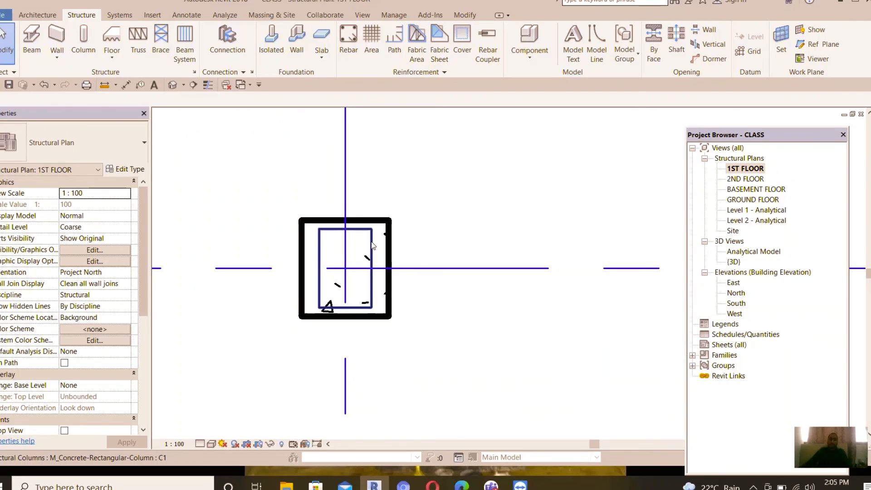
left_click(372, 245)
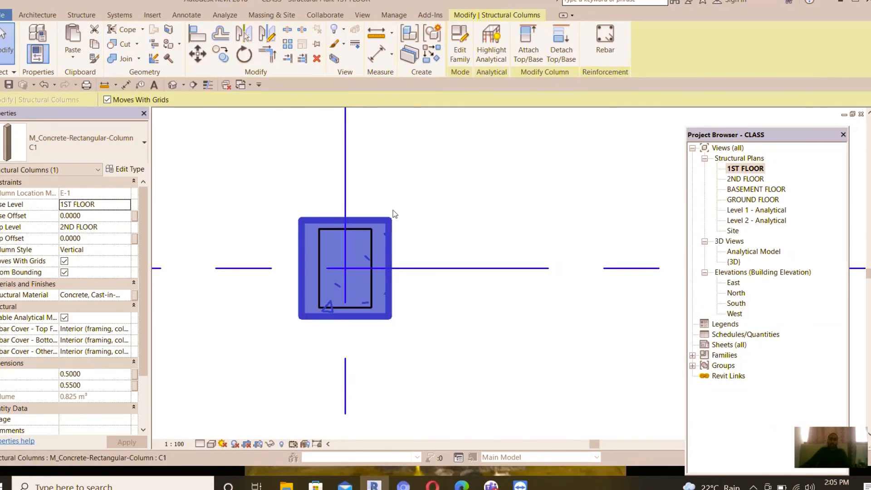
left_click(406, 183)
left_click(301, 229)
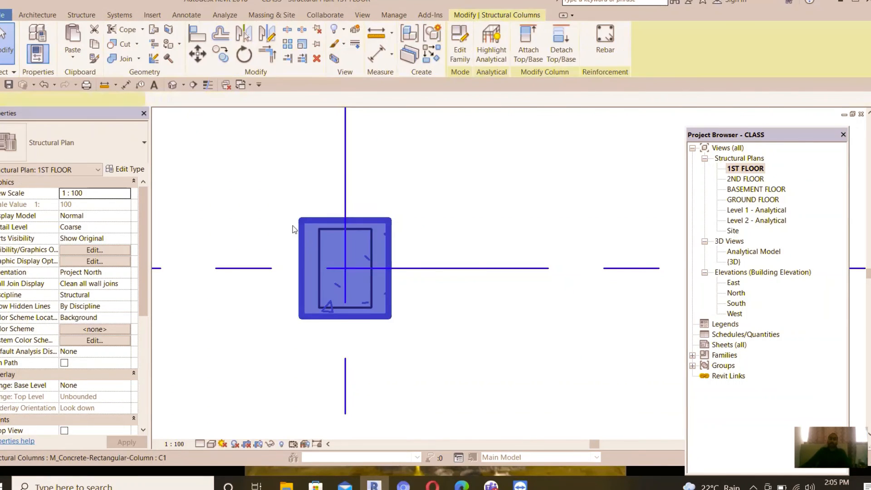
scroll(279, 215, "down", 4)
scroll(279, 215, "down", 3)
scroll(506, 215, "up", 7)
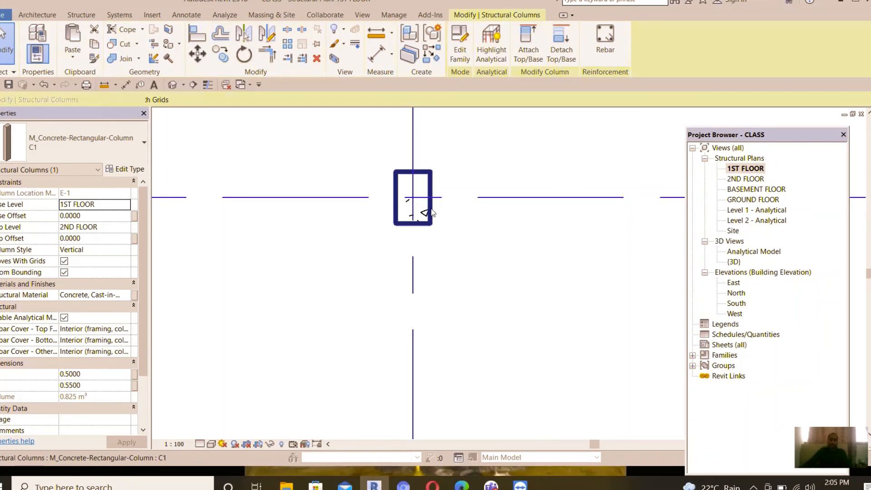
left_click(429, 213)
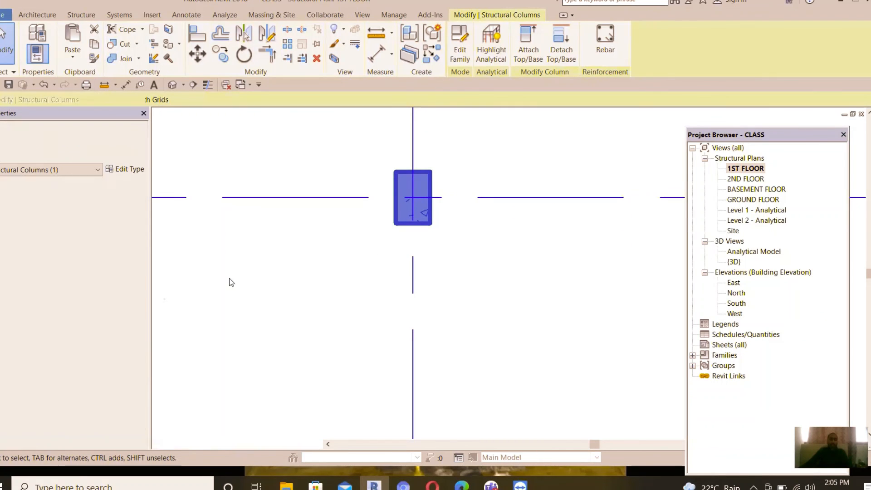
left_click(450, 226)
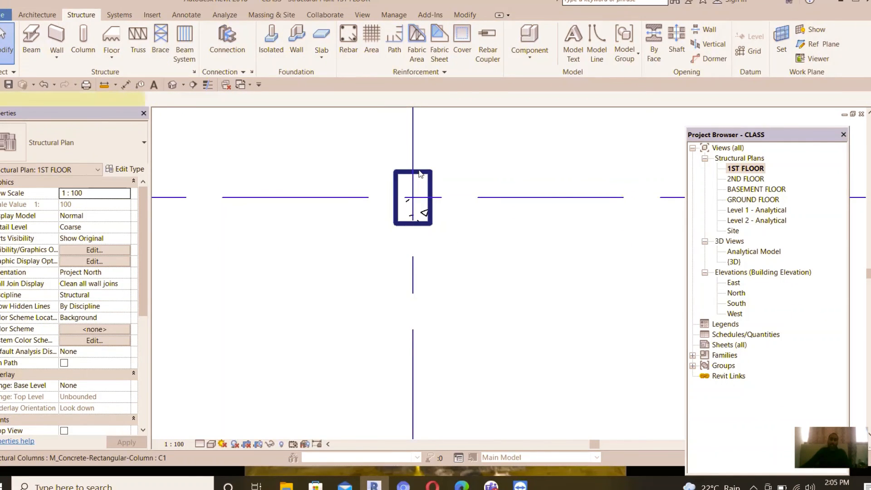
- Duplicate the type of the column at E-2 as C2 and apply it to that column
left_click(420, 199)
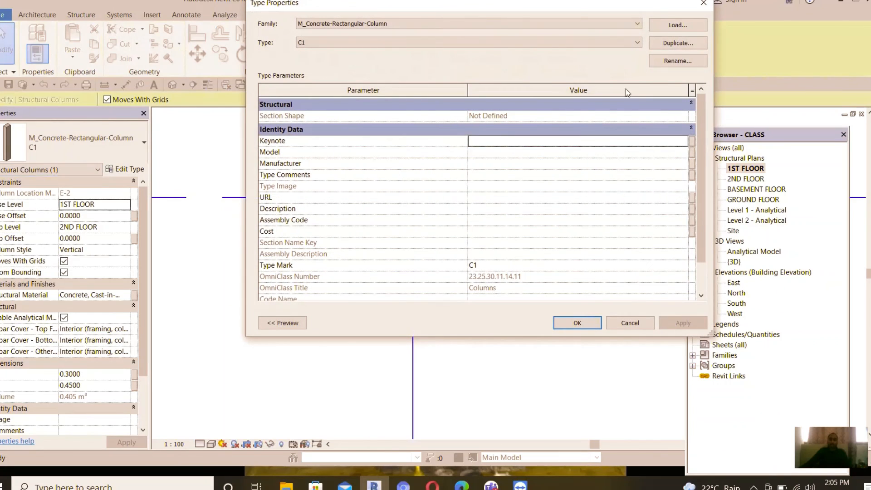
left_click(677, 43)
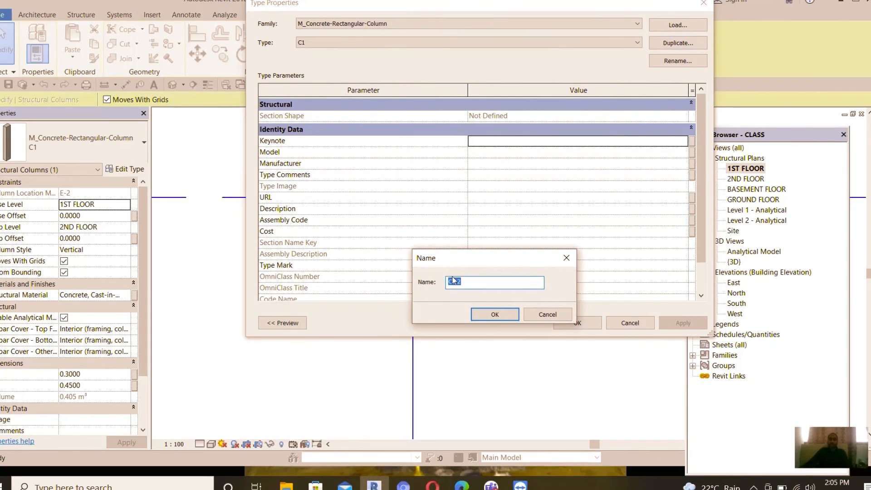
left_click(455, 282)
left_click(494, 315)
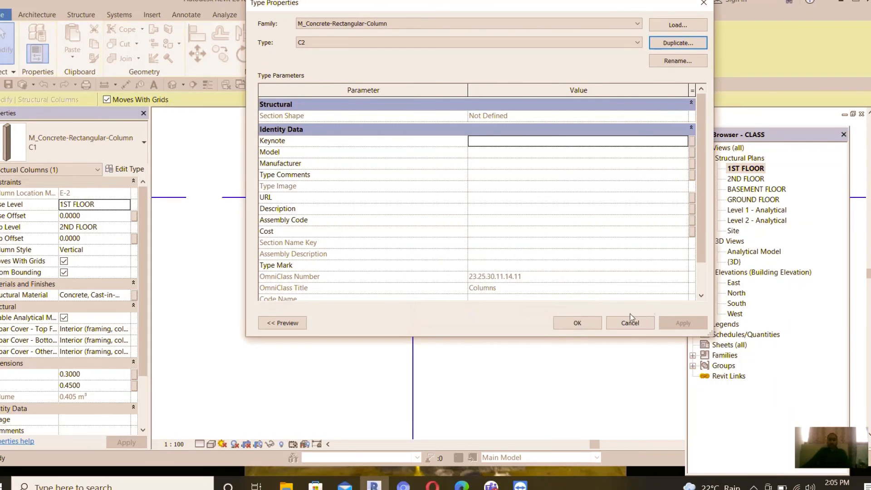
left_click(576, 322)
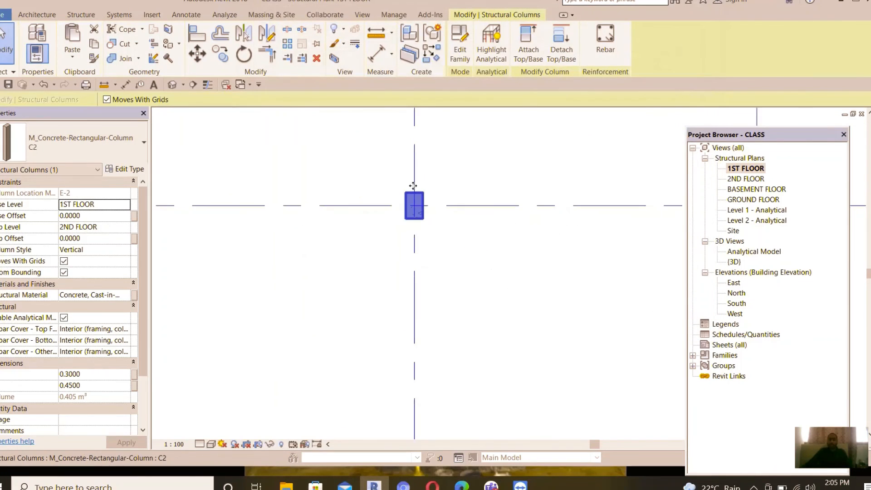
- Check the column layout in the 1ST FLOOR plan and inspect the columns and basement walls in the 3D view
scroll(423, 182, "down", 5)
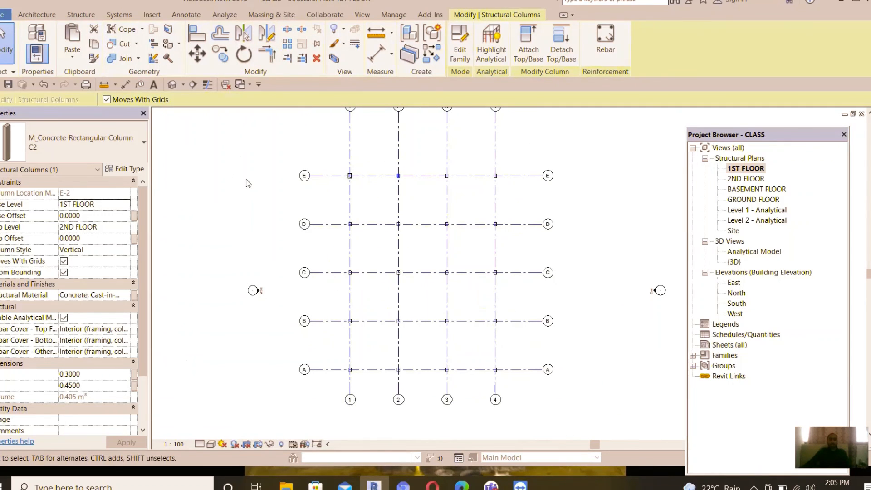
left_click(172, 85)
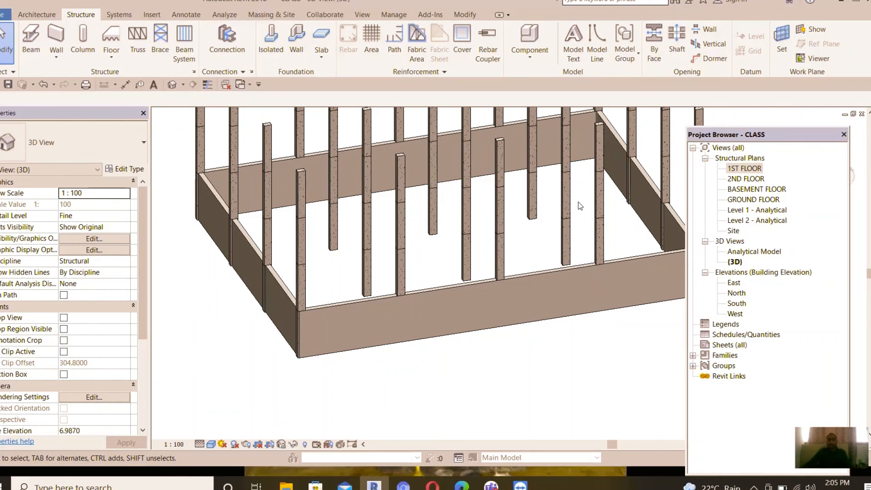
scroll(497, 237, "up", 6)
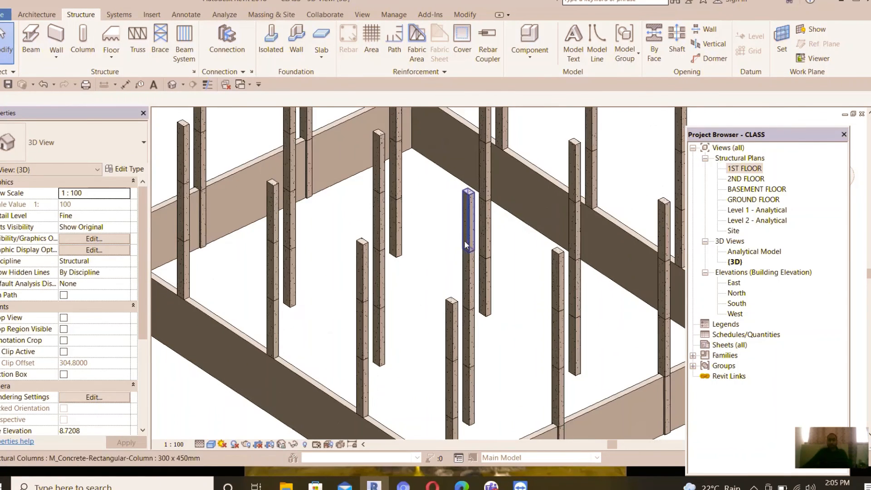
scroll(466, 235, "down", 5)
scroll(466, 236, "up", 3)
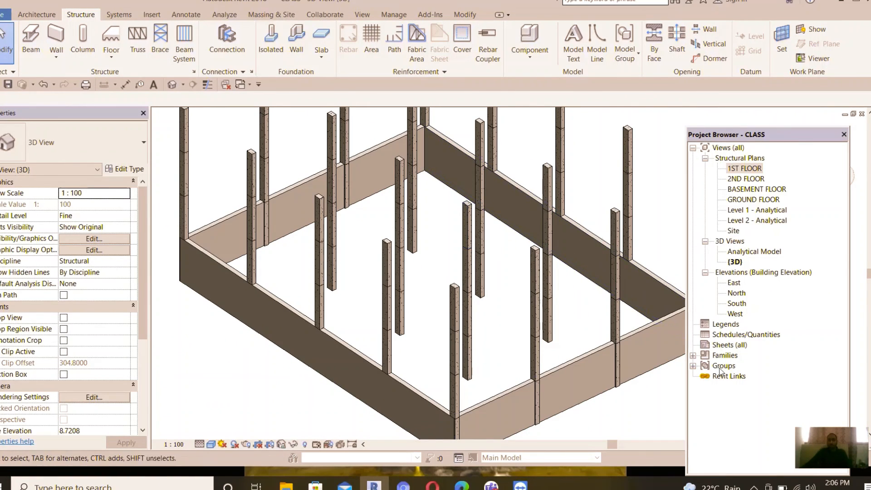
left_click(754, 488)
left_click(789, 465)
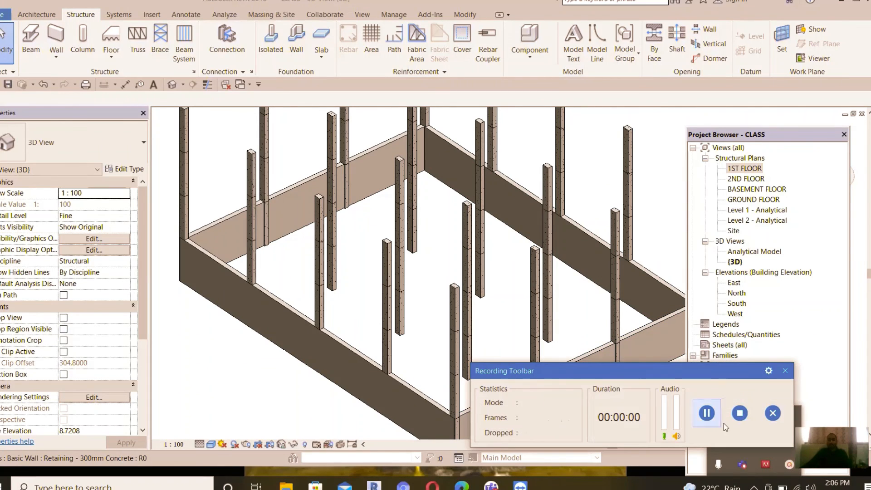